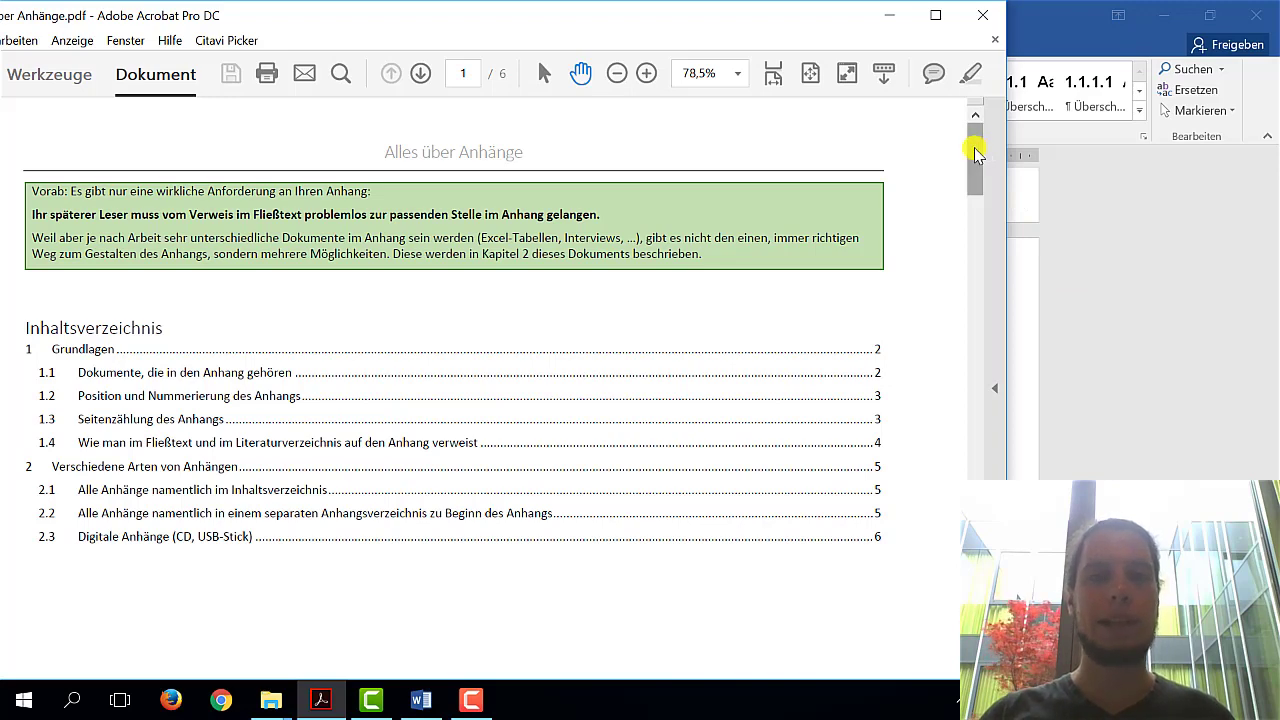
# Scroll the appendix guide PDF from the table of contents to page 2, '1 Grundlagen'.
pyautogui.moveTo(975, 152); pyautogui.dragTo(997, 251)
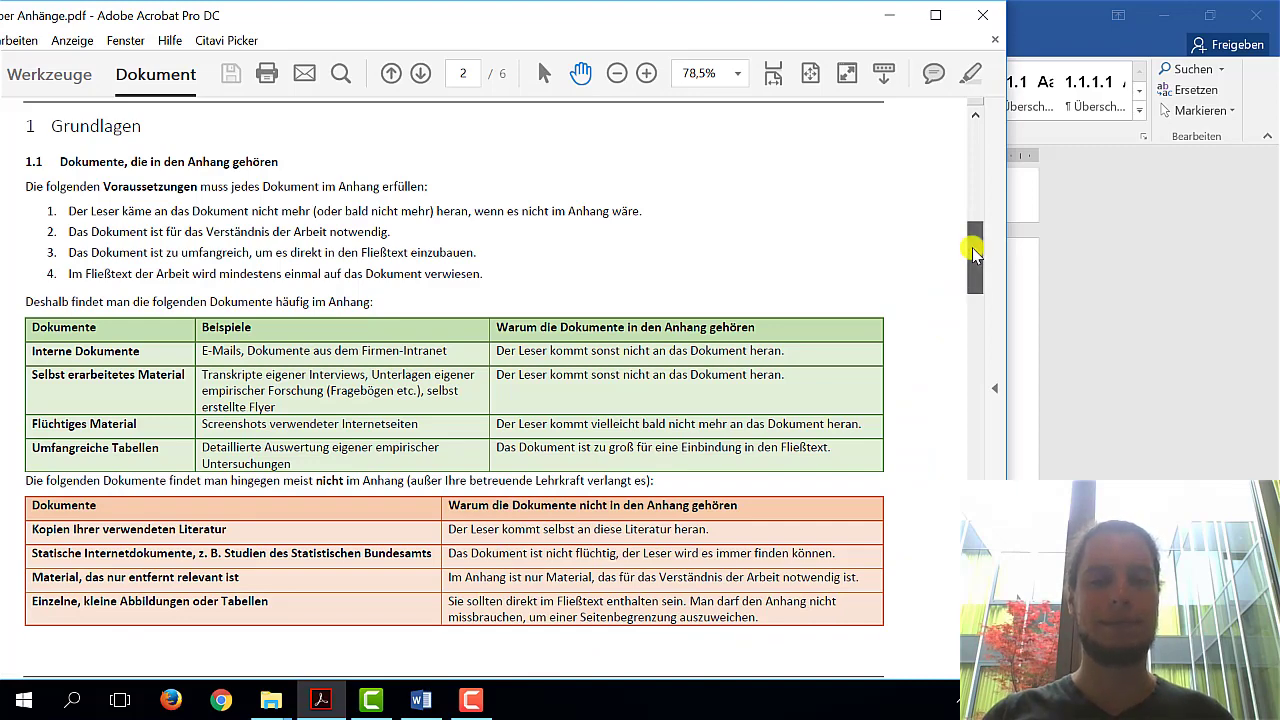
# Scroll the PDF past sections 1.2 and 1.3 to page 4, section 1.4 on referencing the appendix.
pyautogui.moveTo(975, 255); pyautogui.dragTo(960, 340)
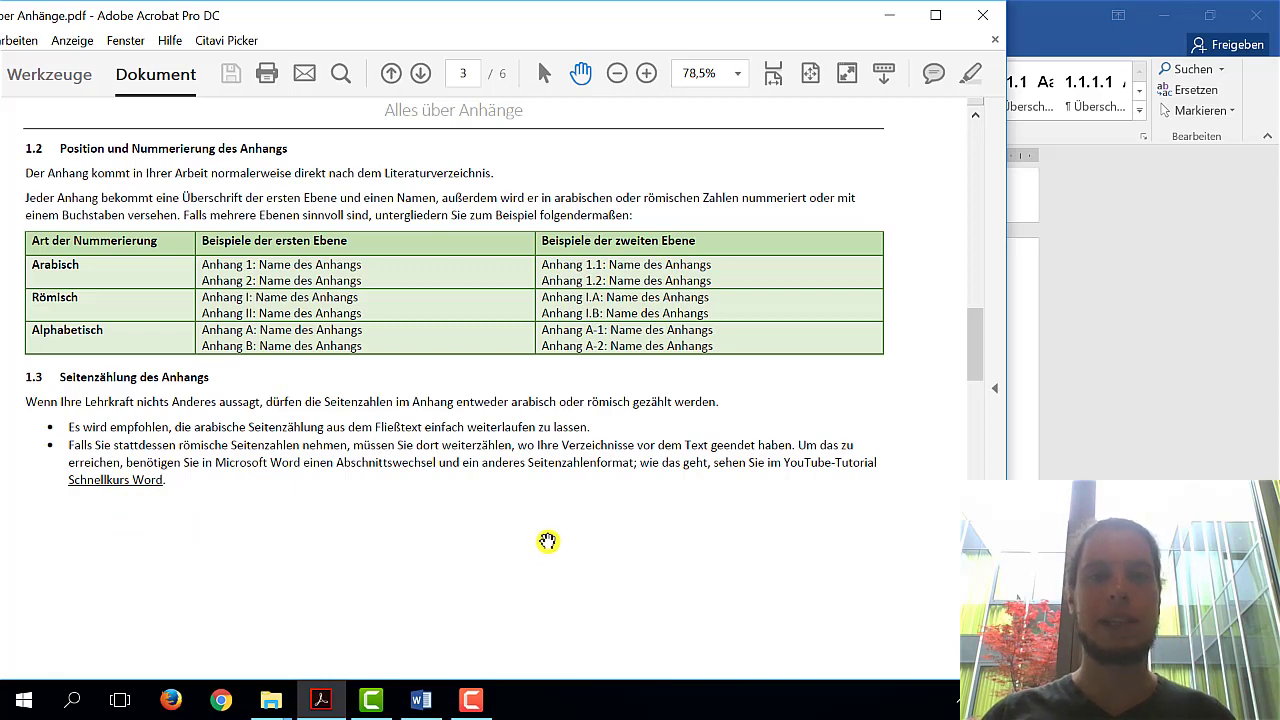
pyautogui.moveTo(980, 325); pyautogui.dragTo(976, 420)
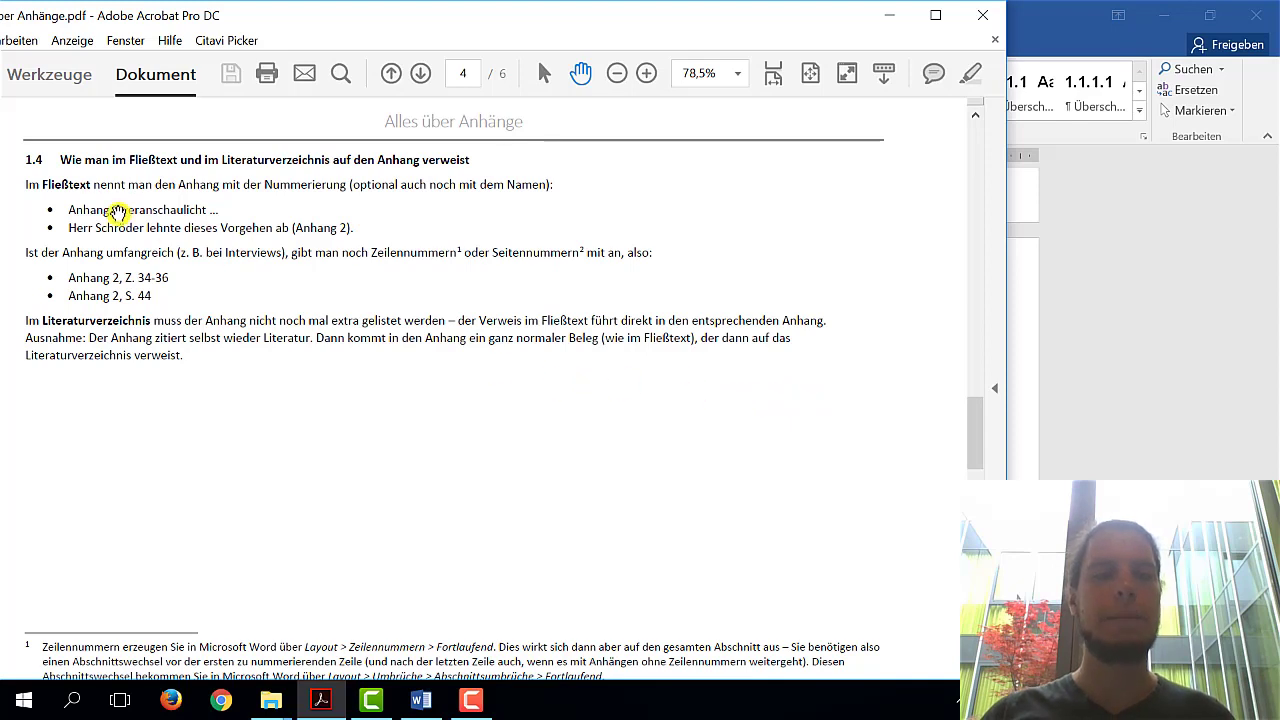
pyautogui.moveTo(69, 211); pyautogui.dragTo(118, 211)
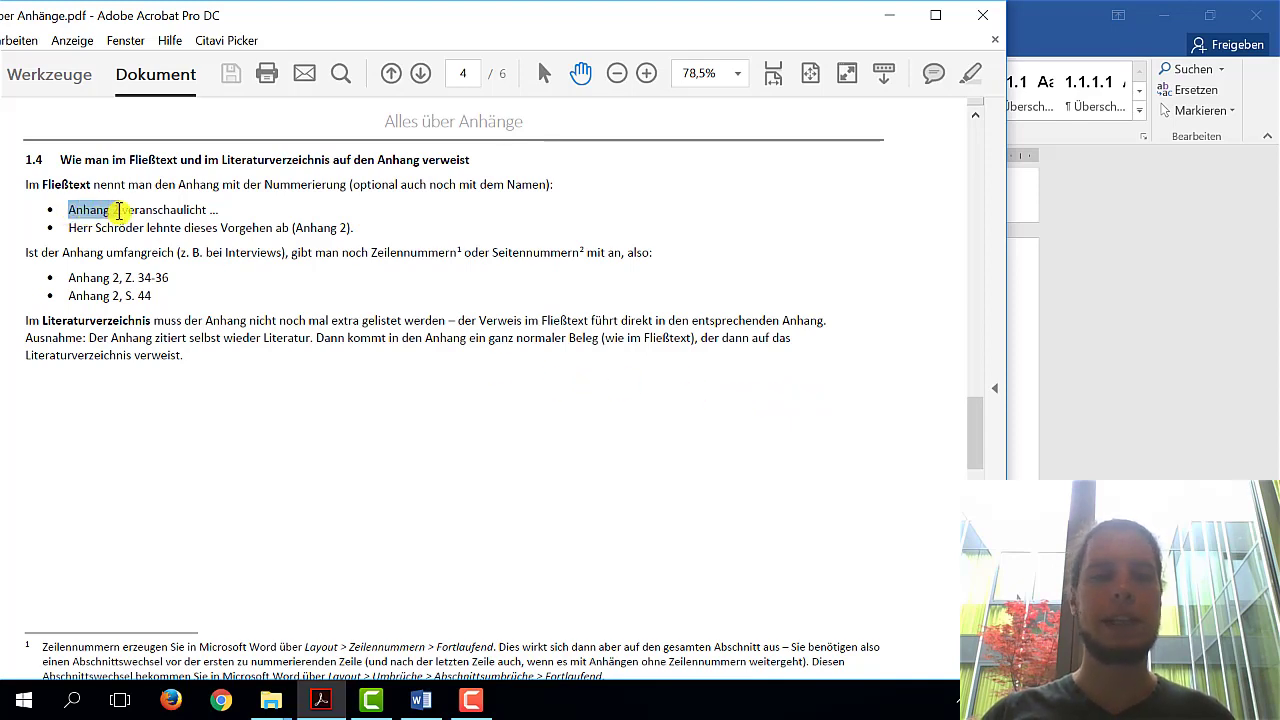
pyautogui.click(80, 288)
pyautogui.moveTo(68, 278); pyautogui.dragTo(172, 282)
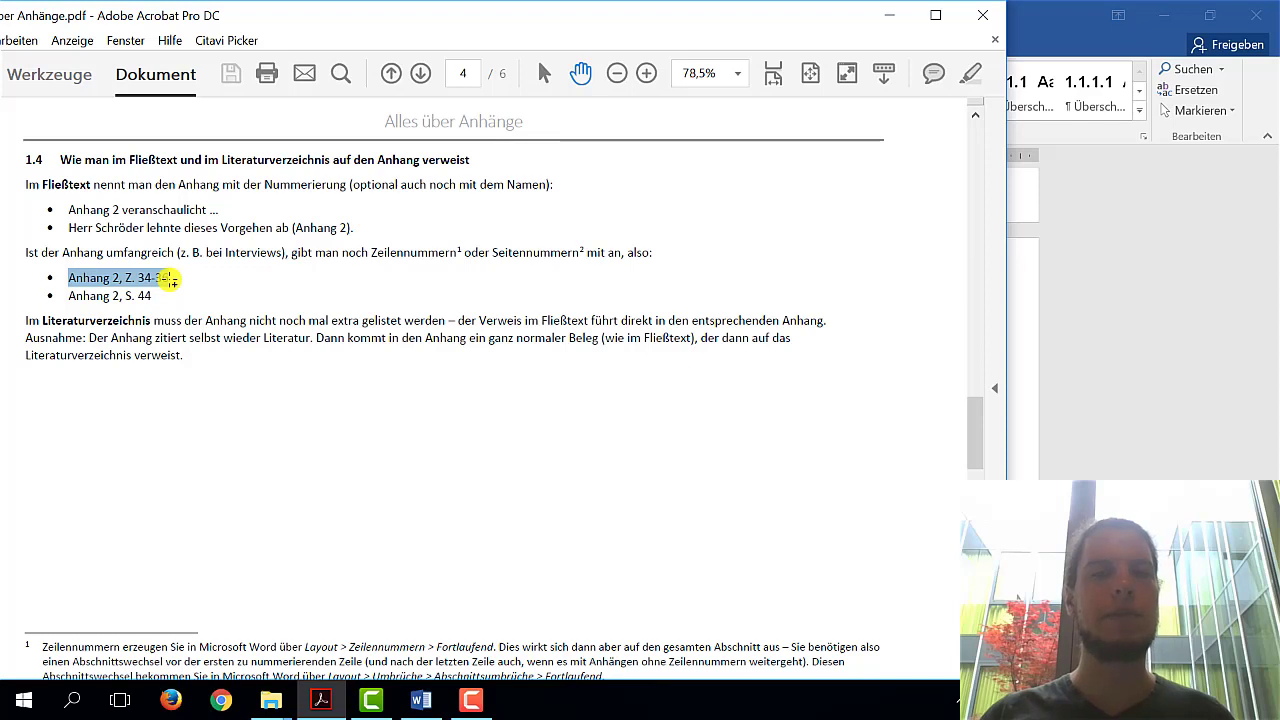
pyautogui.click(126, 278)
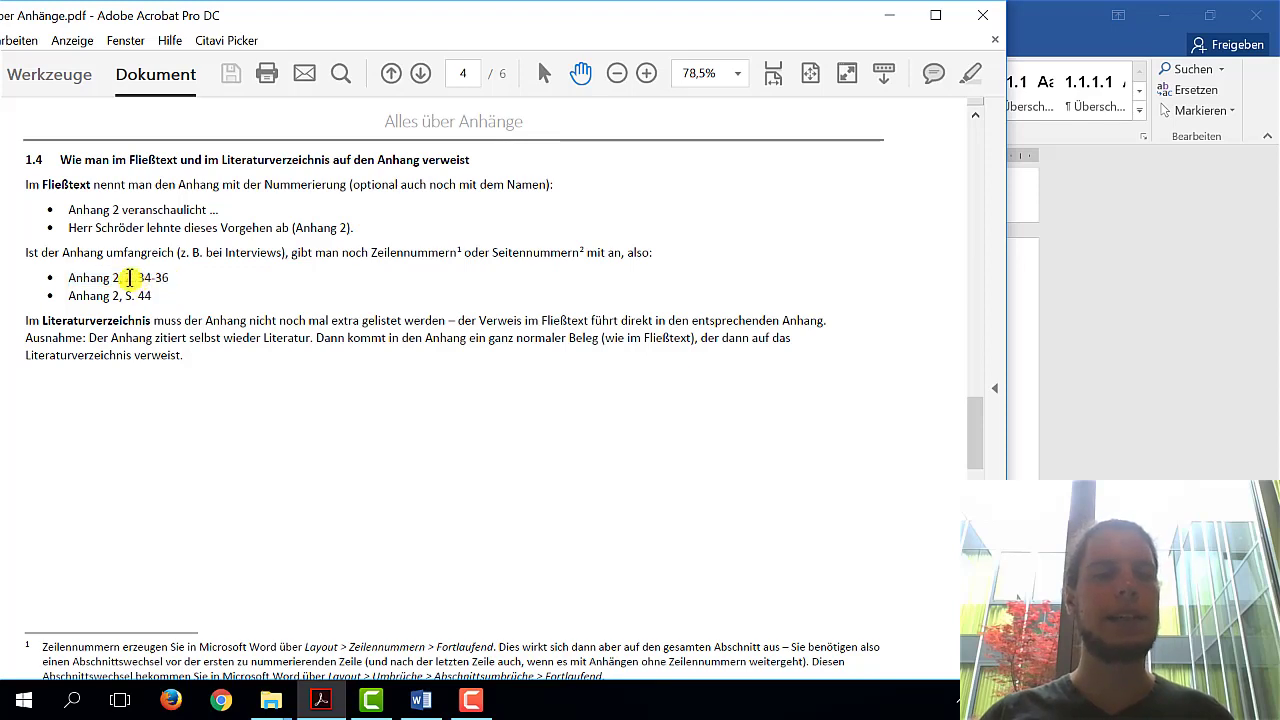
pyautogui.moveTo(126, 278); pyautogui.dragTo(176, 272)
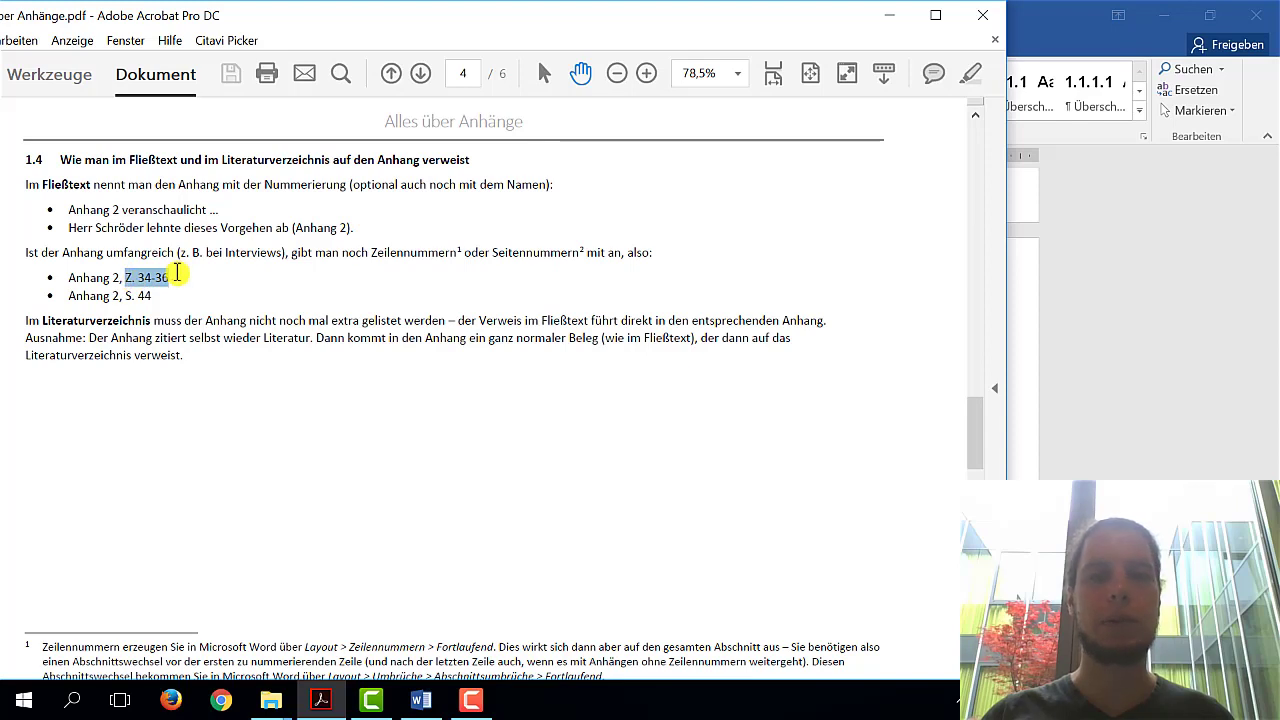
pyautogui.click(176, 272)
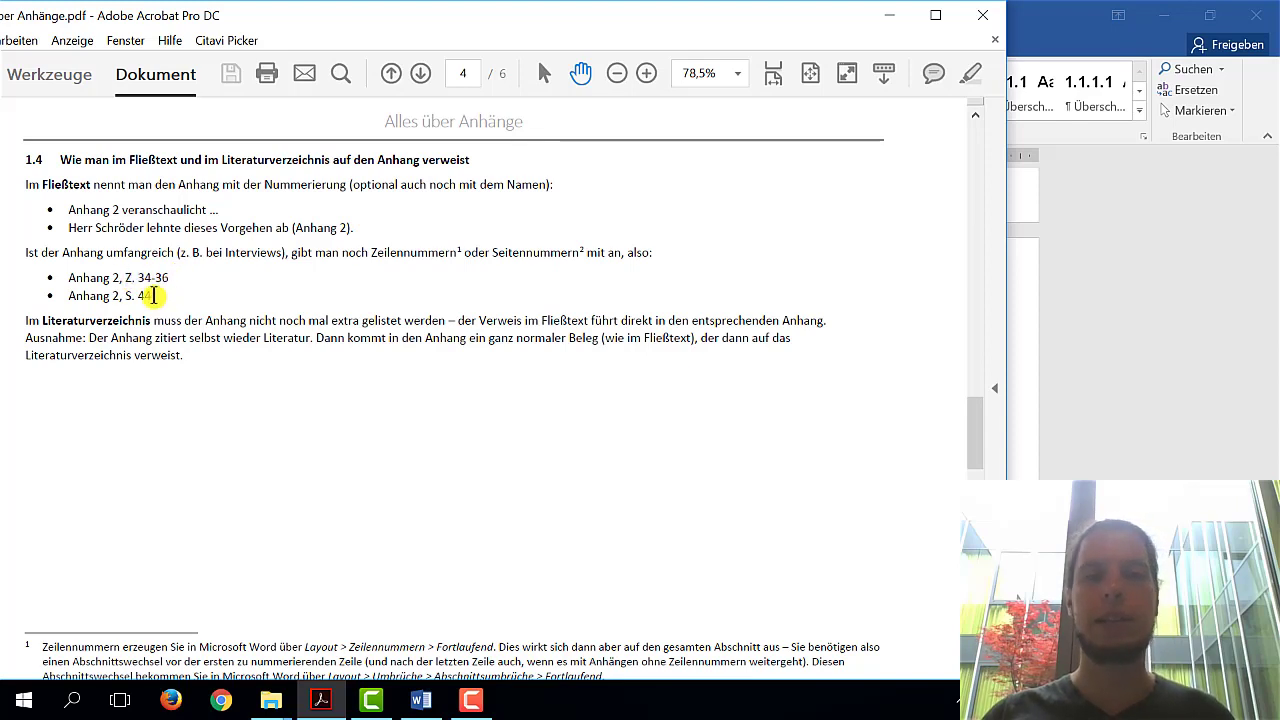
pyautogui.moveTo(153, 295)
pyautogui.mouseDown()
pyautogui.moveTo(128, 296)
pyautogui.moveTo(205, 297)
pyautogui.mouseUp()
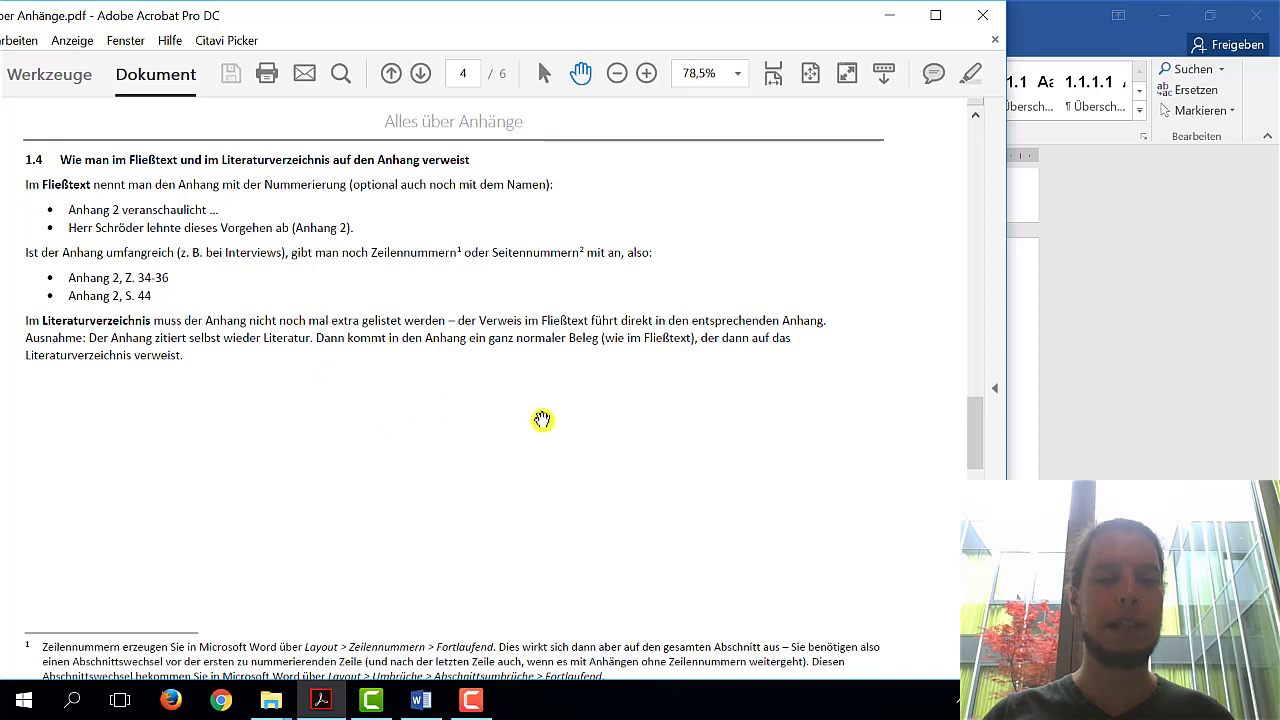
pyautogui.scroll(-2, 973, 430)
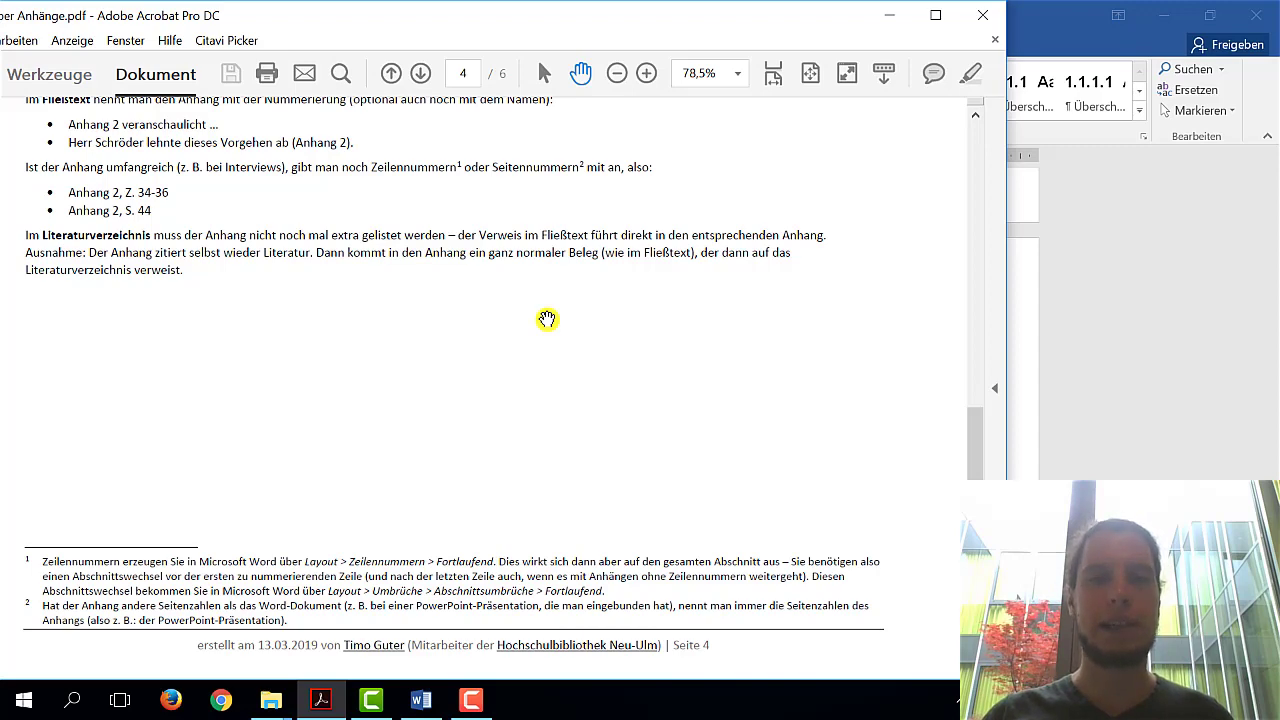
# Scroll to page 5, highlight the section 2.1 heading, then switch to the Word thesis template.
pyautogui.scroll(-1, 977, 441)
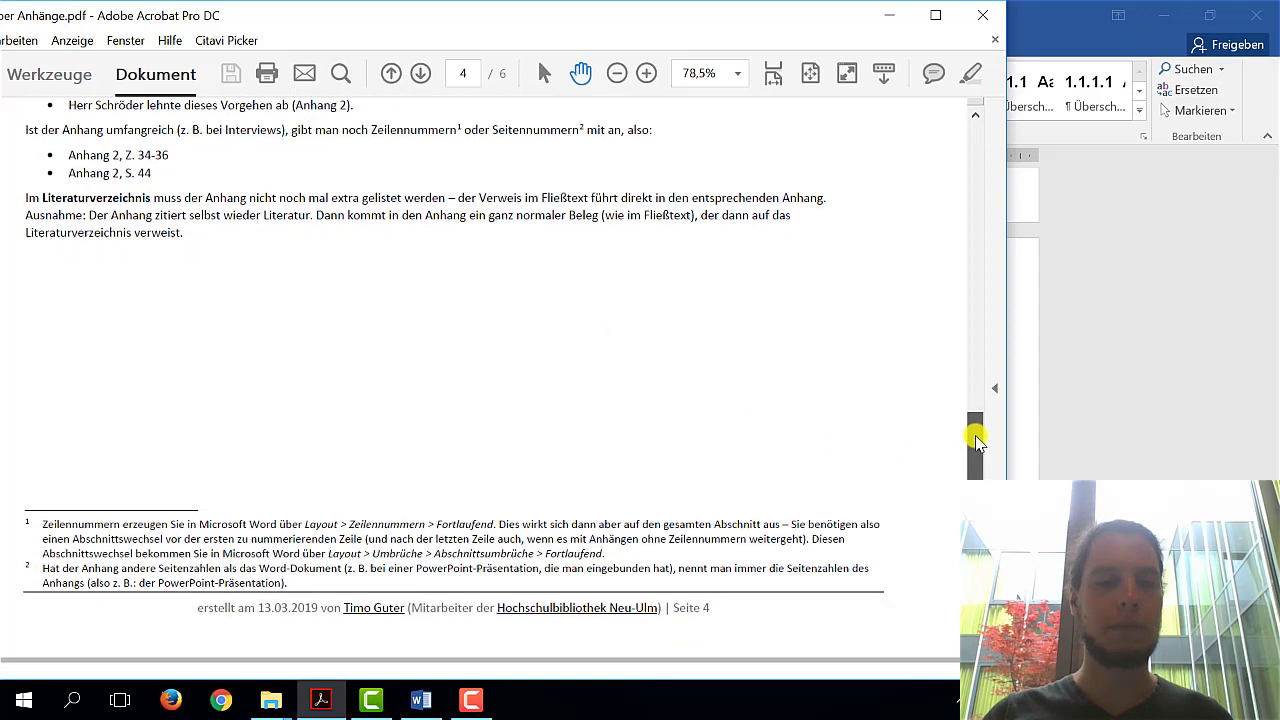
pyautogui.scroll(-5, 977, 441)
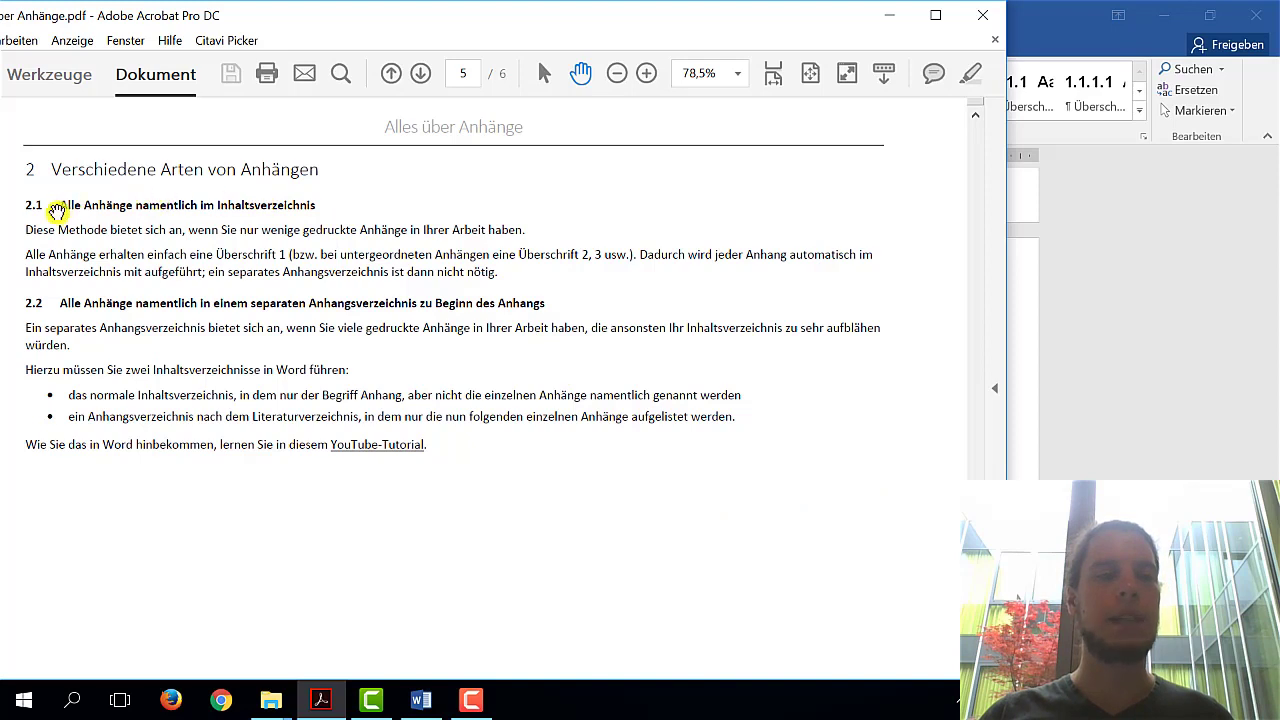
pyautogui.moveTo(60, 210); pyautogui.dragTo(290, 207)
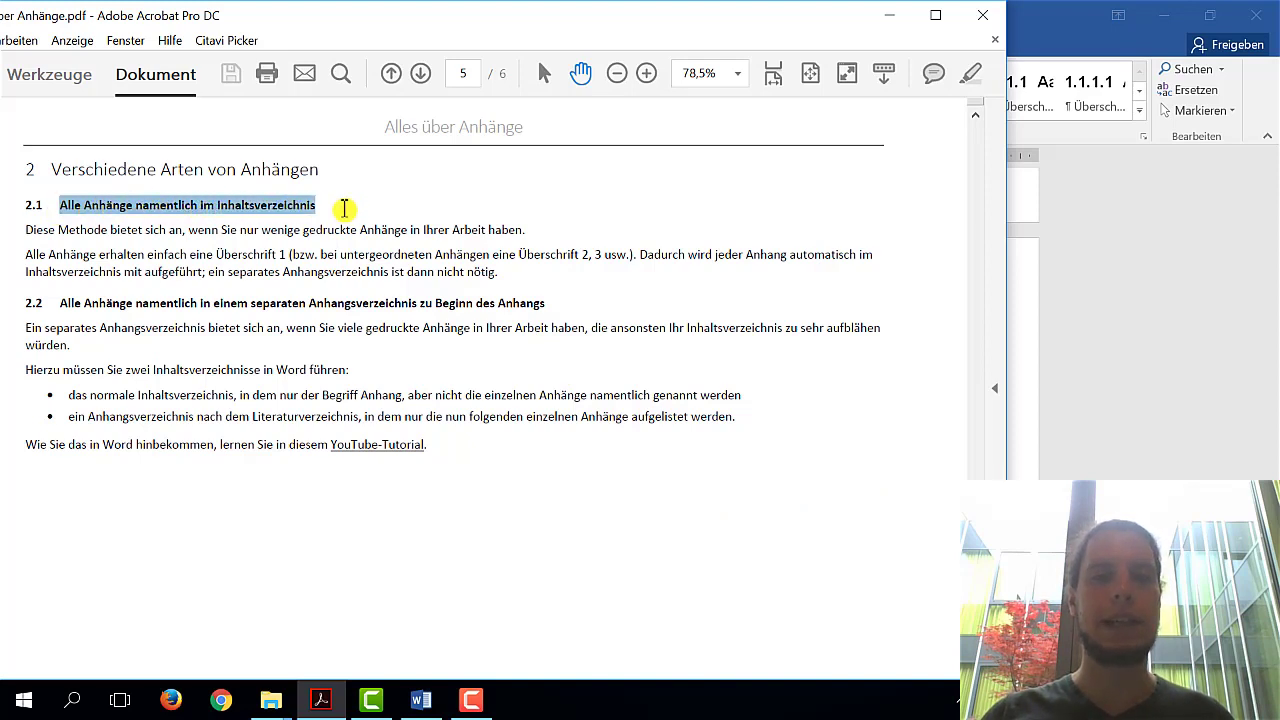
pyautogui.click(1166, 316)
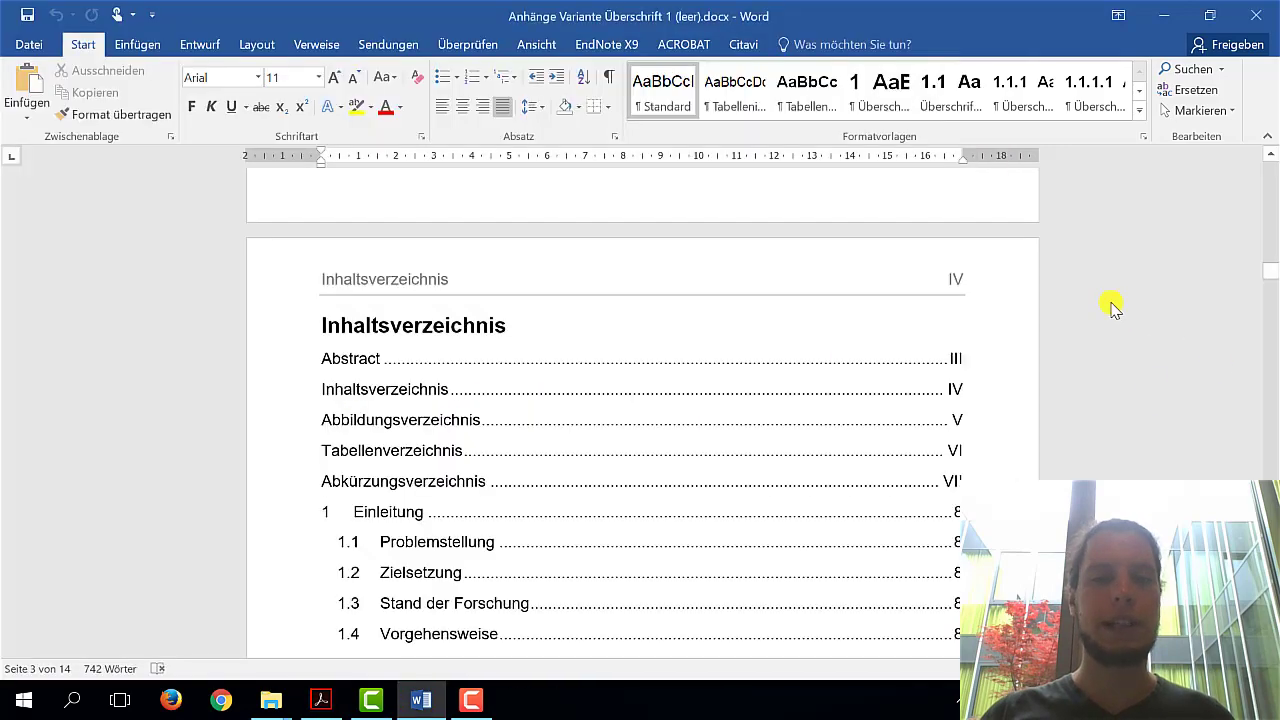
# Scroll the Word table of contents down to Eidesstattliche Erklärung, then return to the appendix PDF.
pyautogui.scroll(-10, 1110, 302)
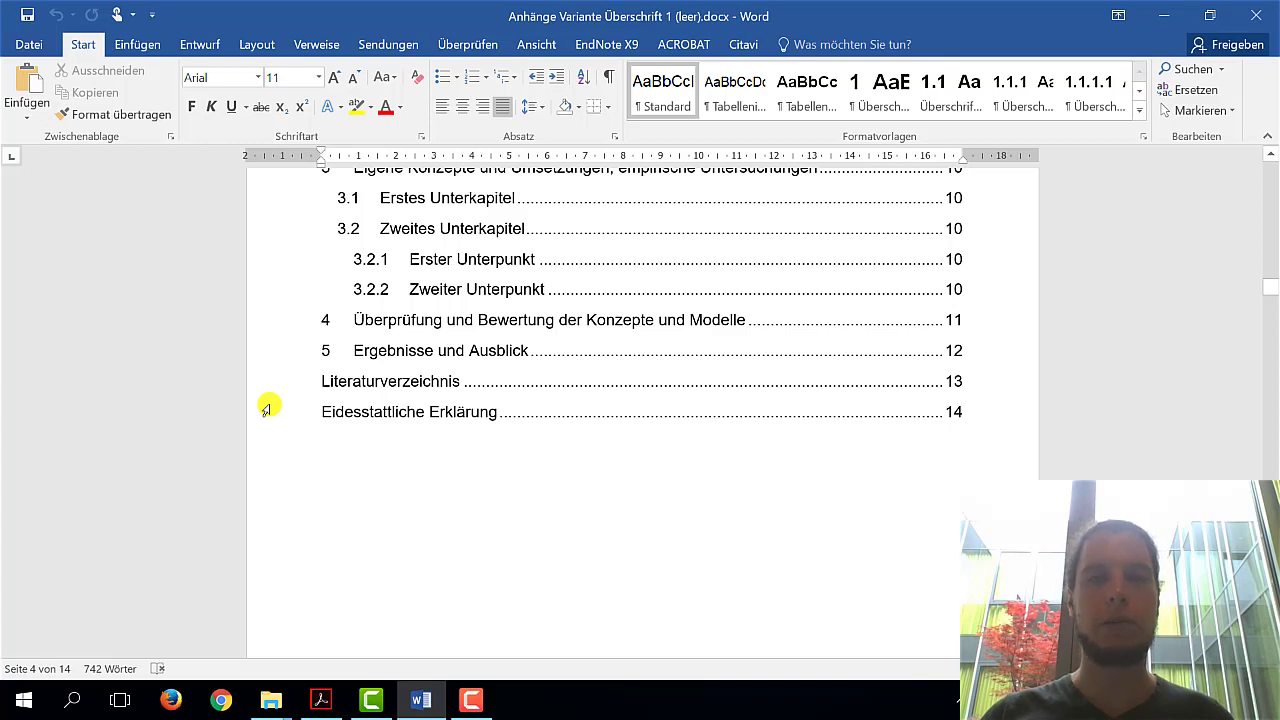
pyautogui.click(321, 700)
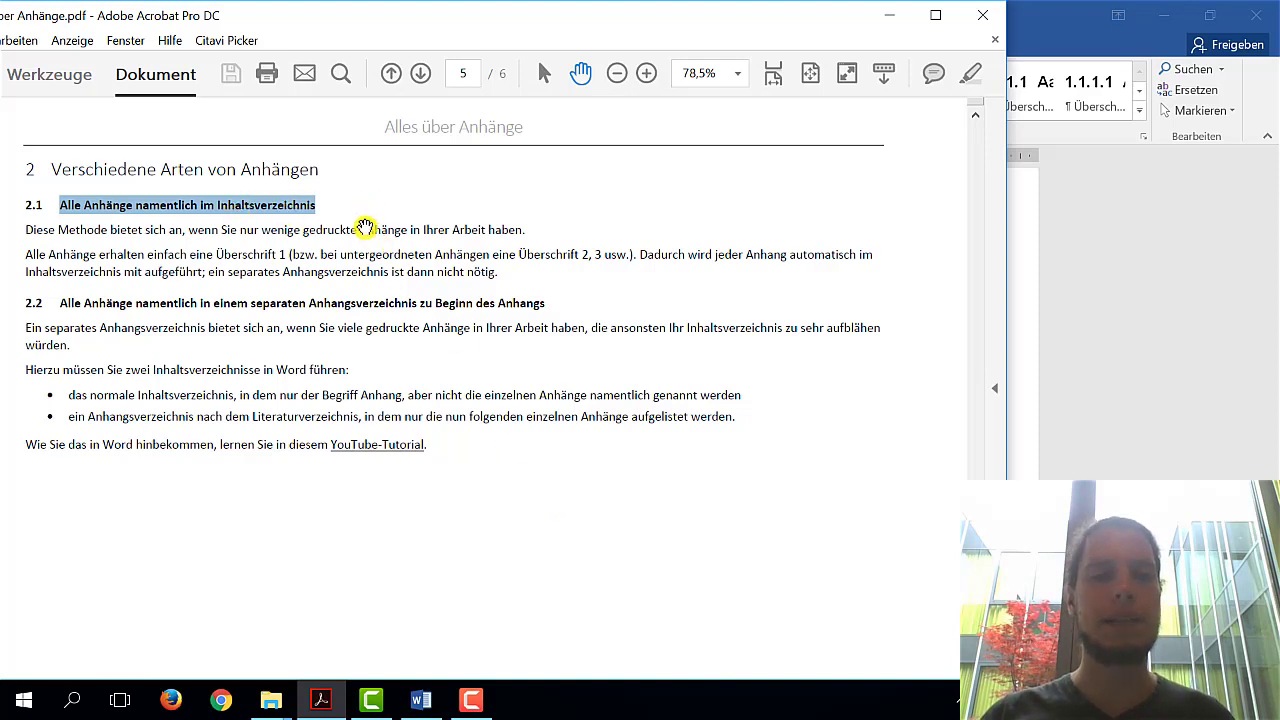
pyautogui.click(365, 227)
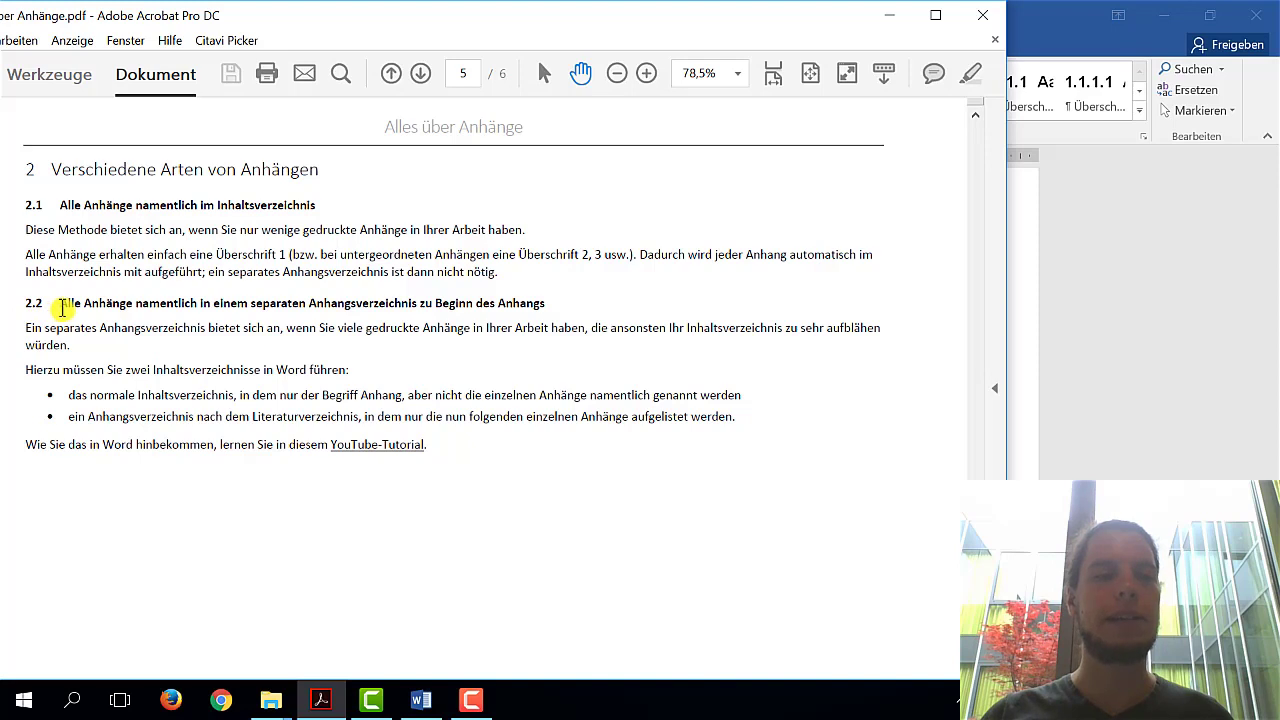
pyautogui.moveTo(62, 306); pyautogui.dragTo(359, 300)
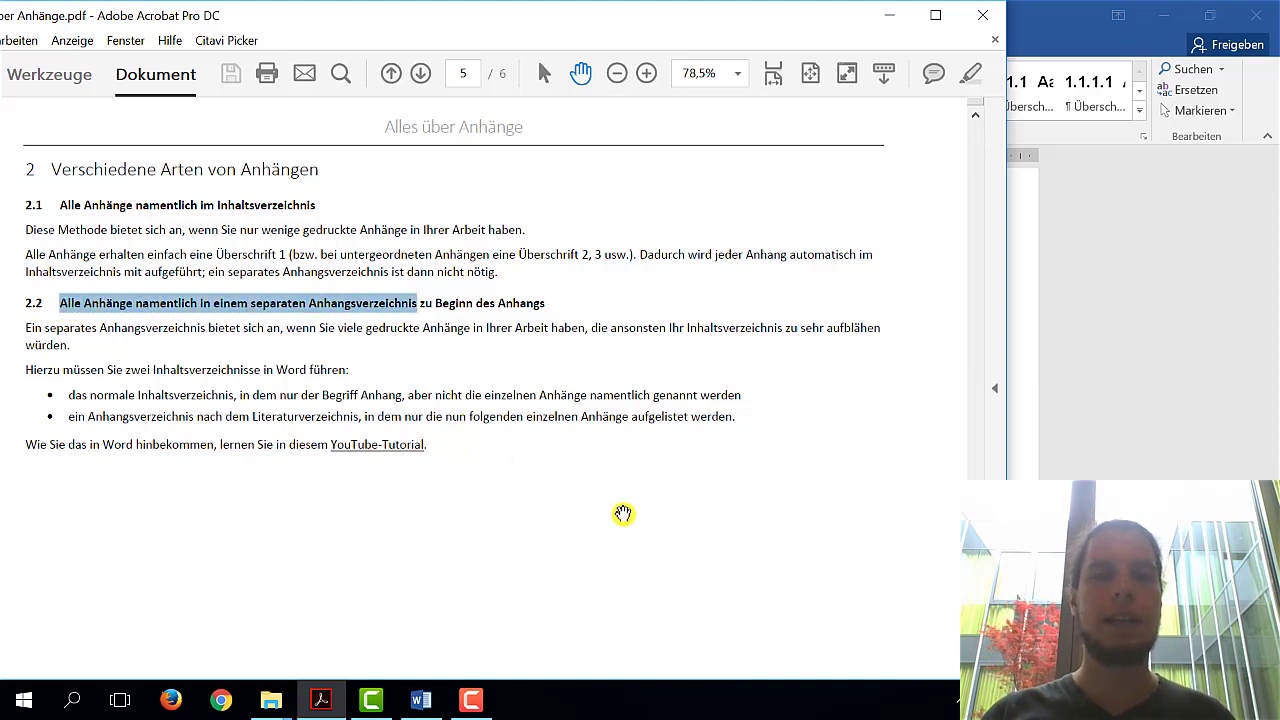
pyautogui.click(1153, 409)
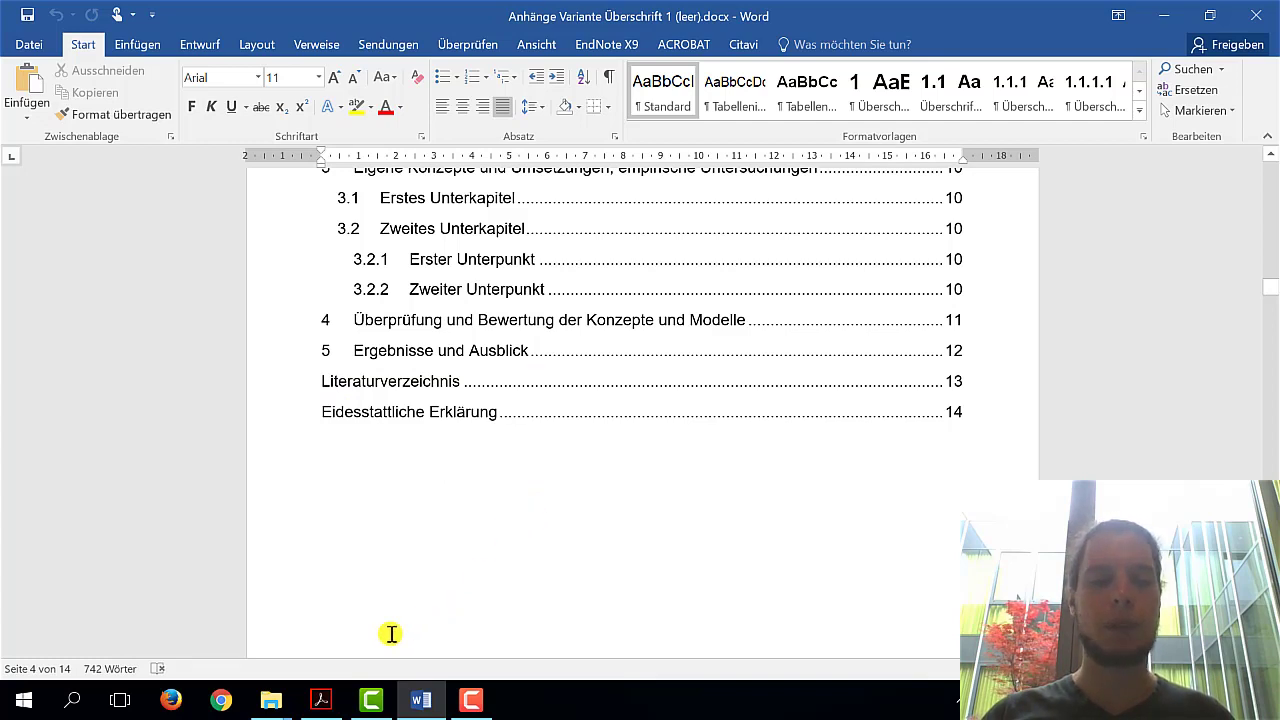
pyautogui.click(321, 700)
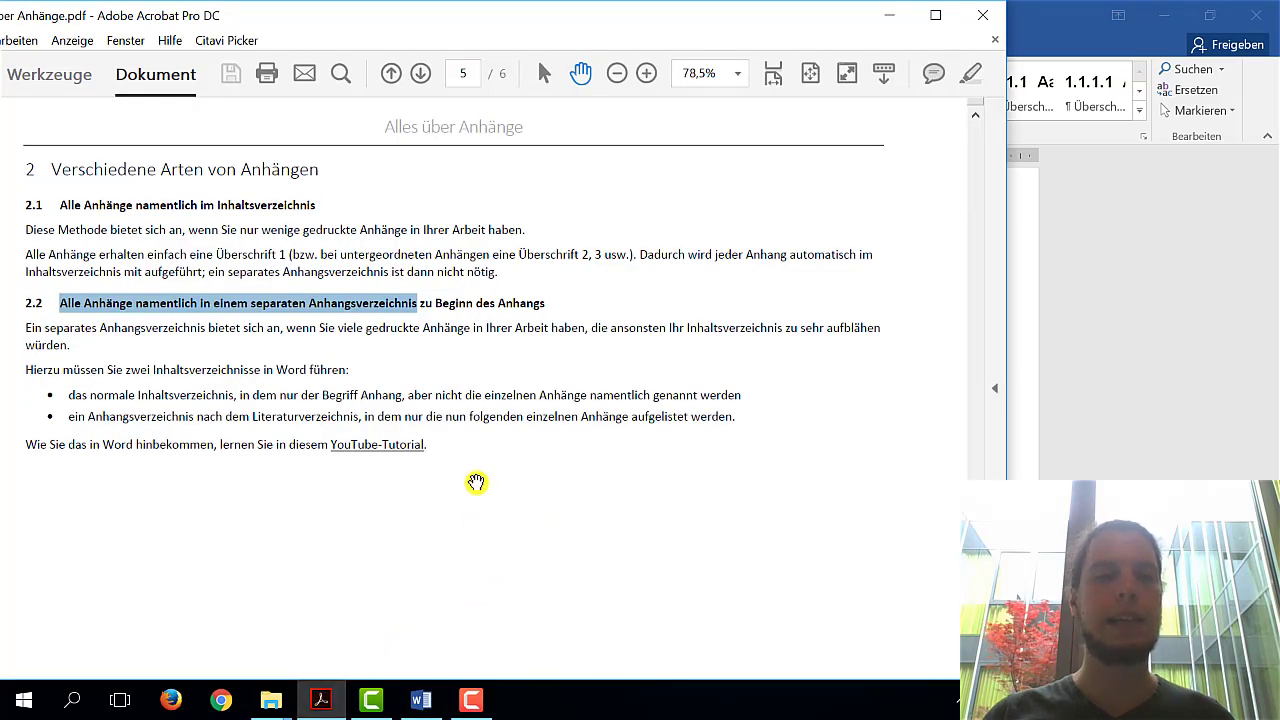
# Clear the 2.2 highlight, scroll to section 2.3's sample file list on page 6, and minimize Acrobat.
pyautogui.click(476, 486)
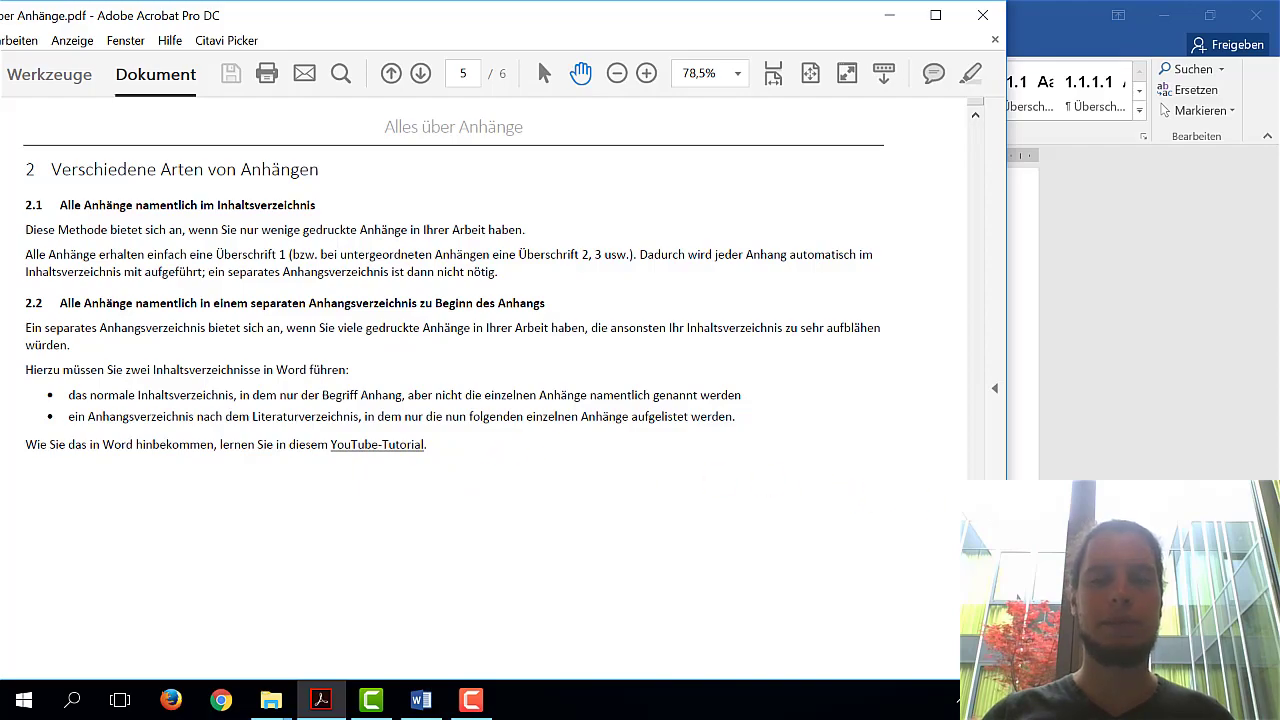
pyautogui.scroll(-3, 480, 380)
pyautogui.scroll(-7, 480, 390)
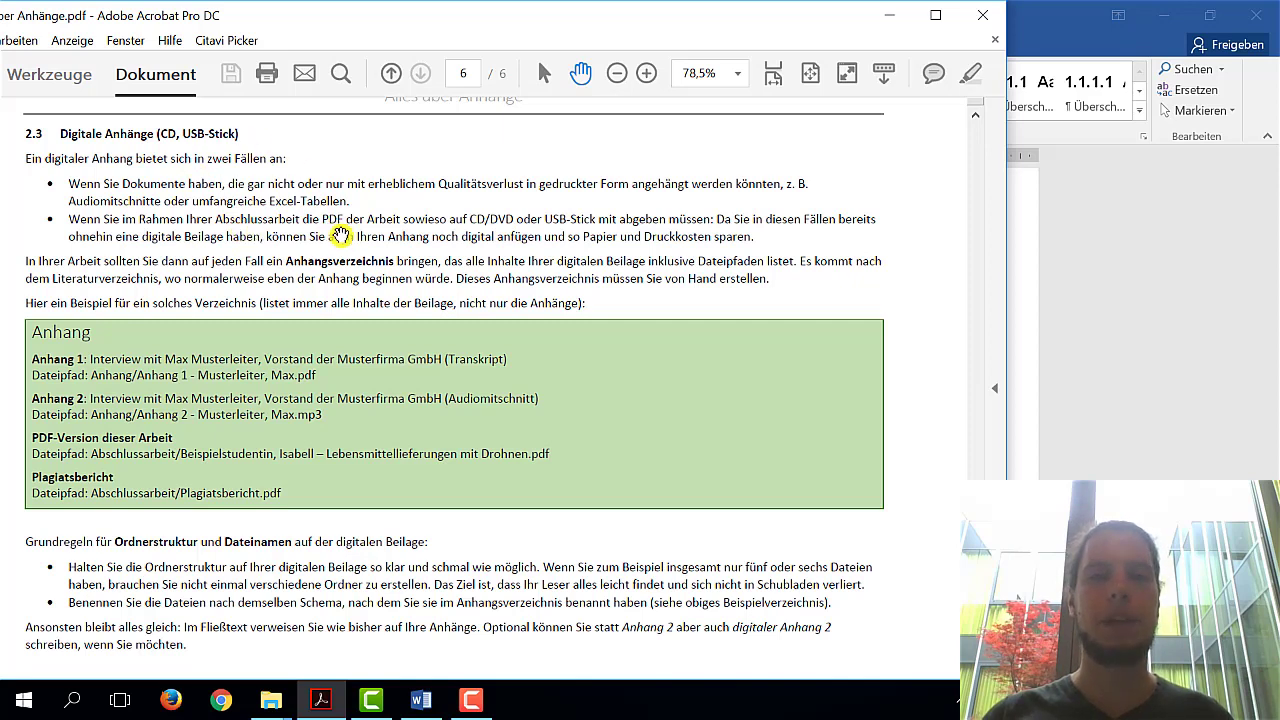
pyautogui.click(891, 18)
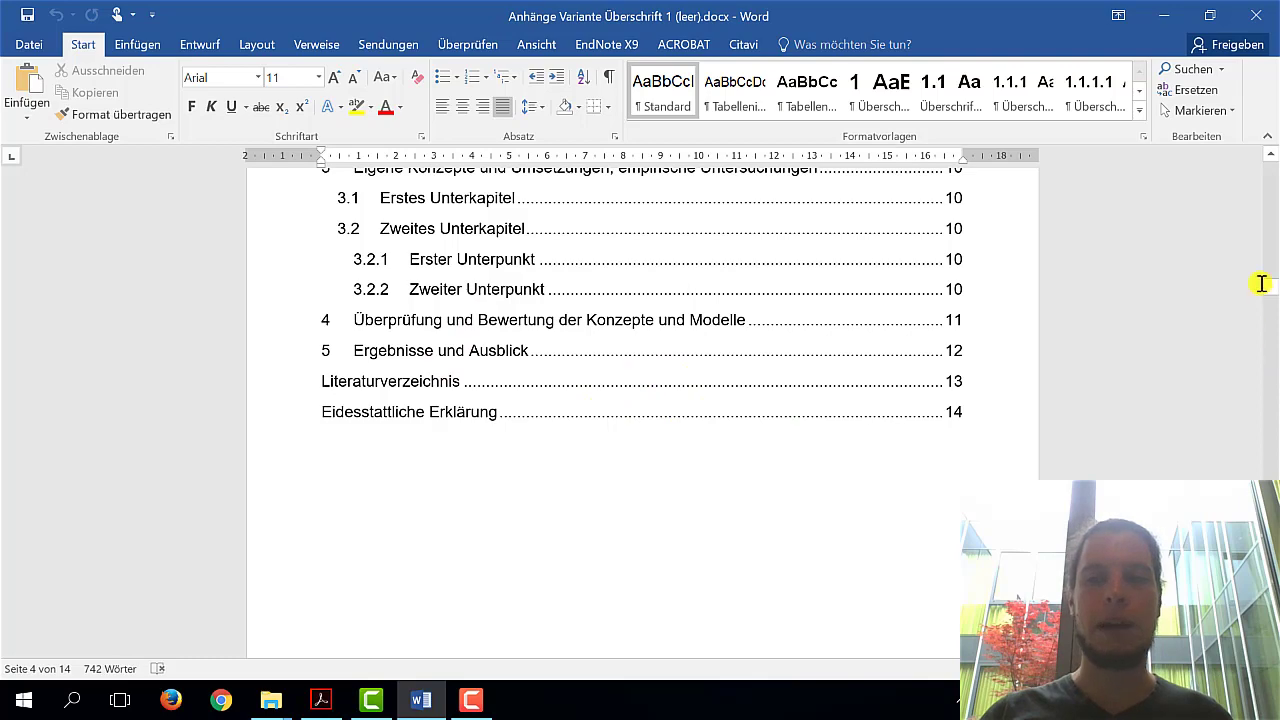
# Place the cursor on the empty line below the Tipp paragraph in the page-13 Literaturverzeichnis.
pyautogui.moveTo(1274, 295); pyautogui.dragTo(1270, 560)
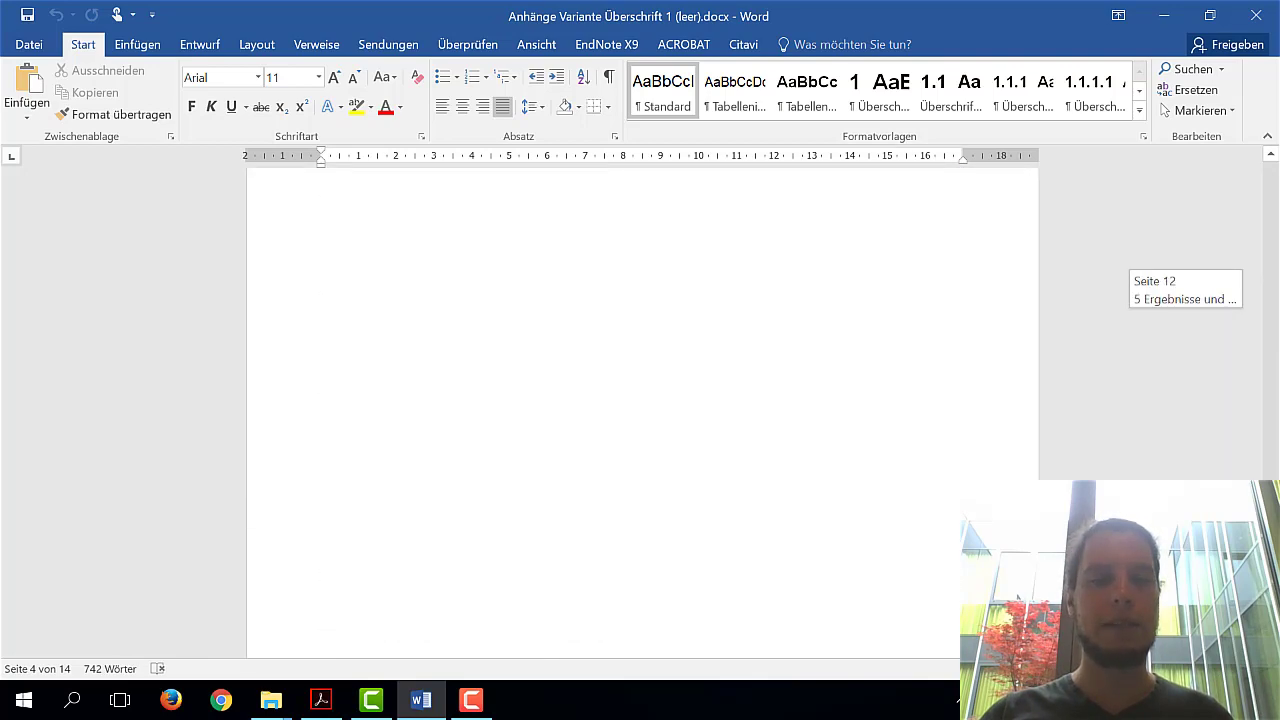
pyautogui.scroll(-9, 857, 443)
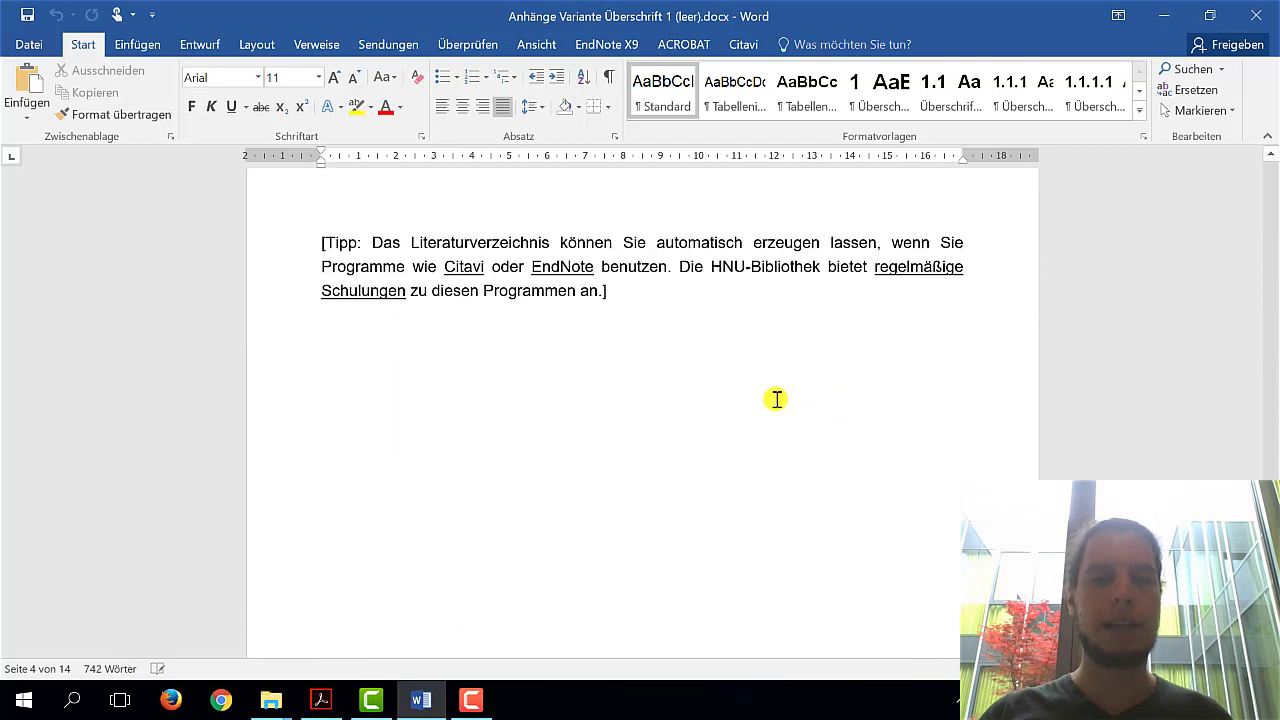
pyautogui.click(787, 371)
pyautogui.scroll(1, 750, 370)
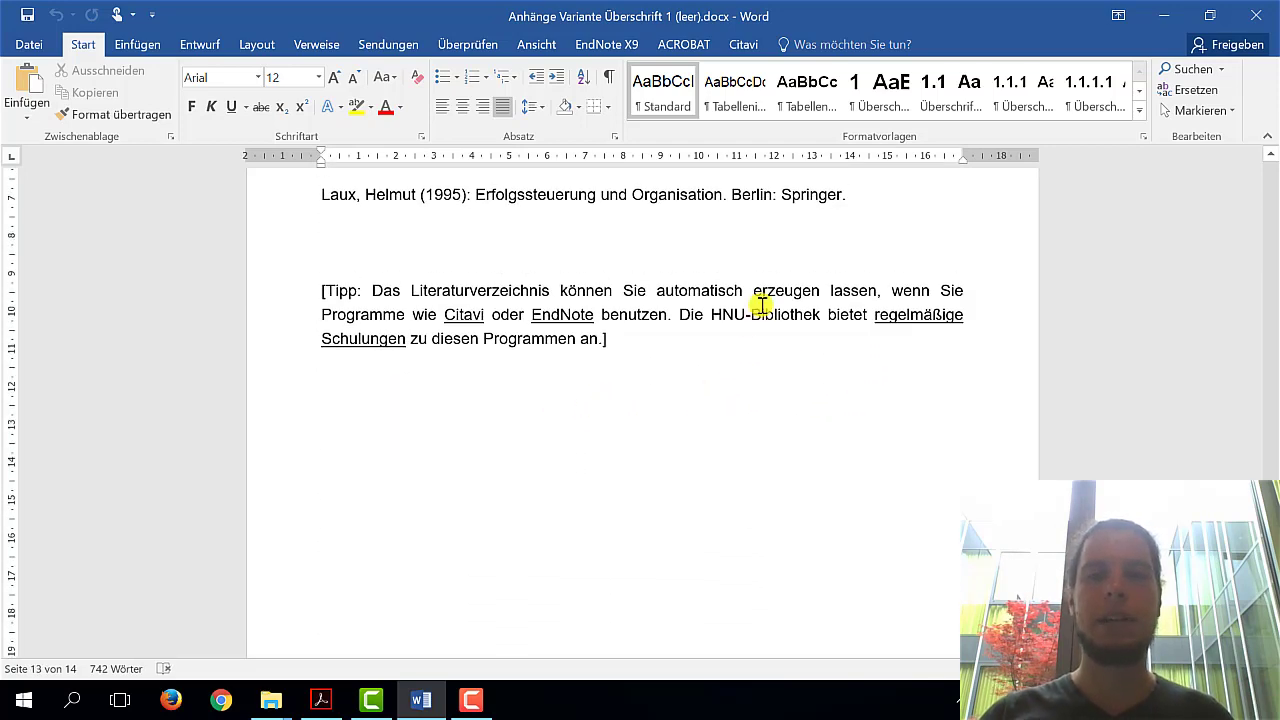
# Add the Überschrift 1 heading 'Anhang I: Name des Anhangs' on page 14, removing its number 6.
pyautogui.click(862, 112)
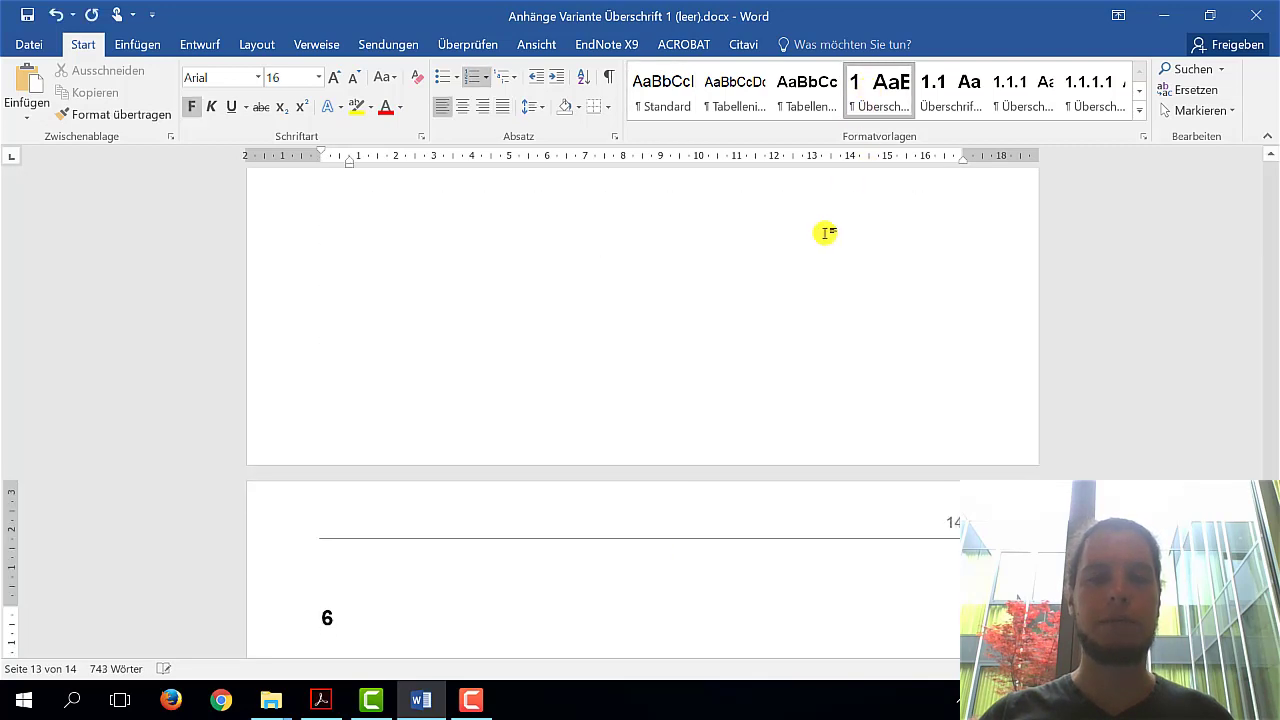
pyautogui.write('An')
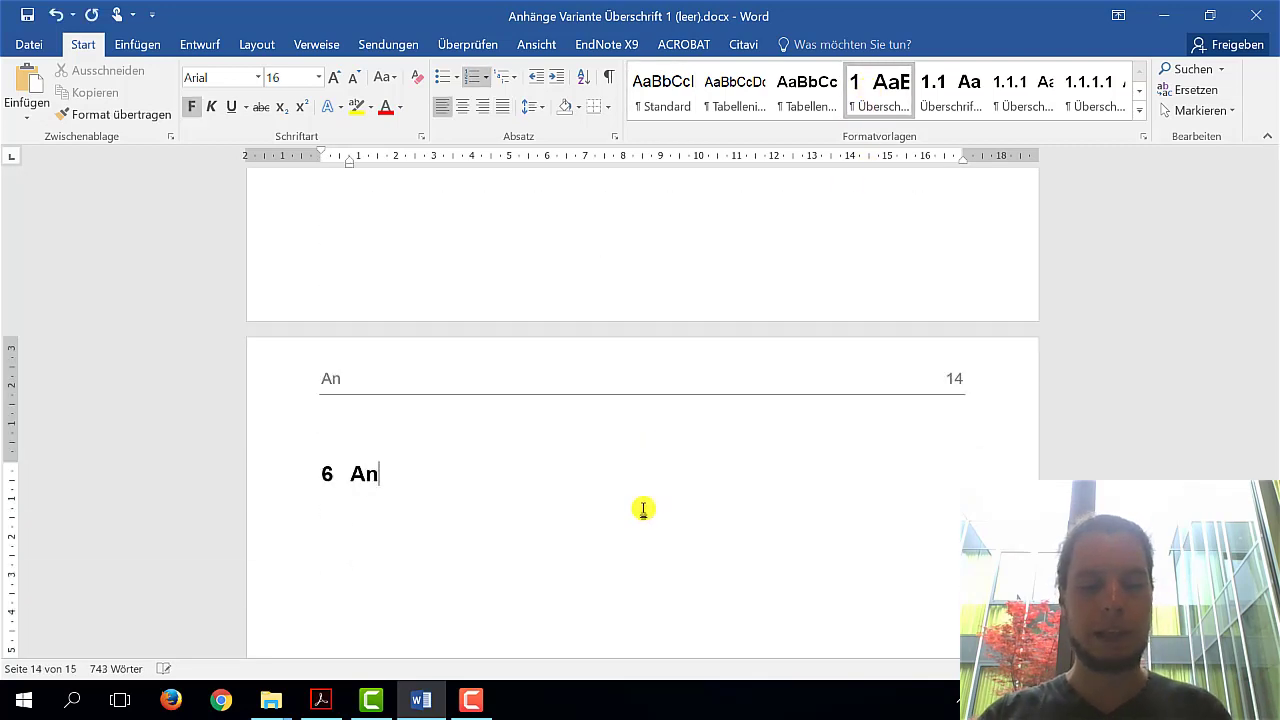
pyautogui.write('hang I')
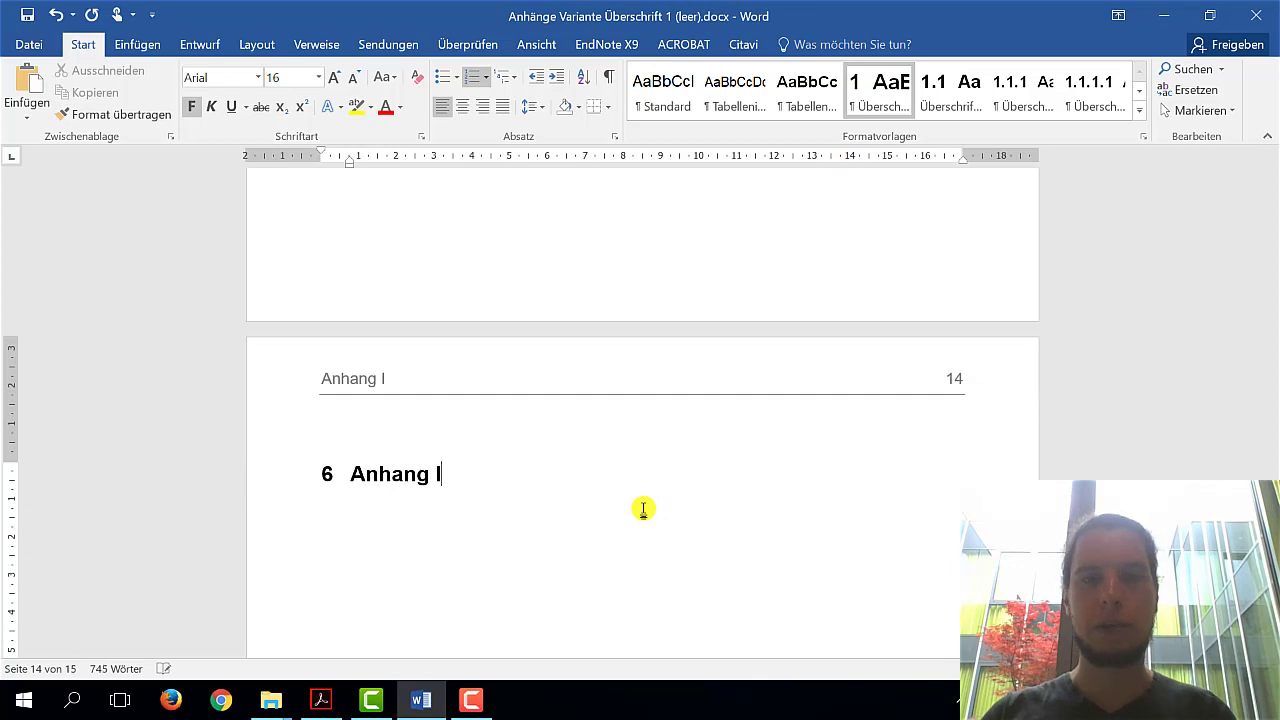
pyautogui.write(':')
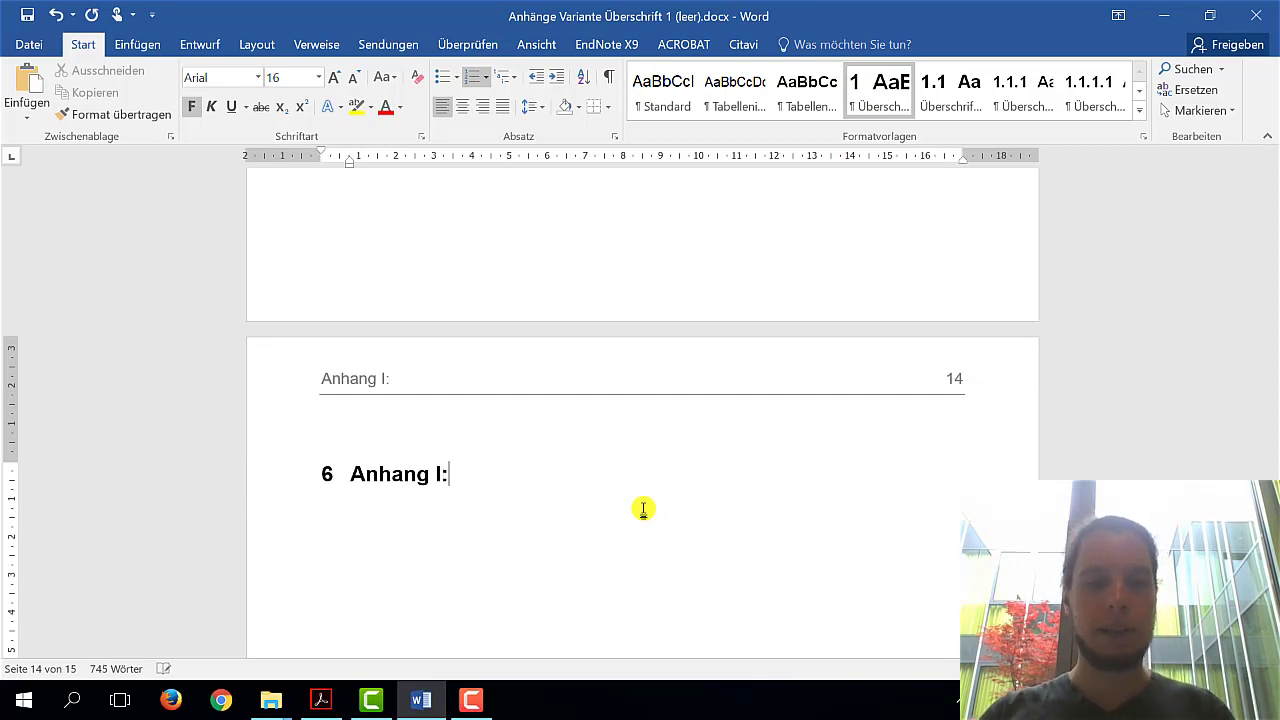
pyautogui.write(' Name des ')
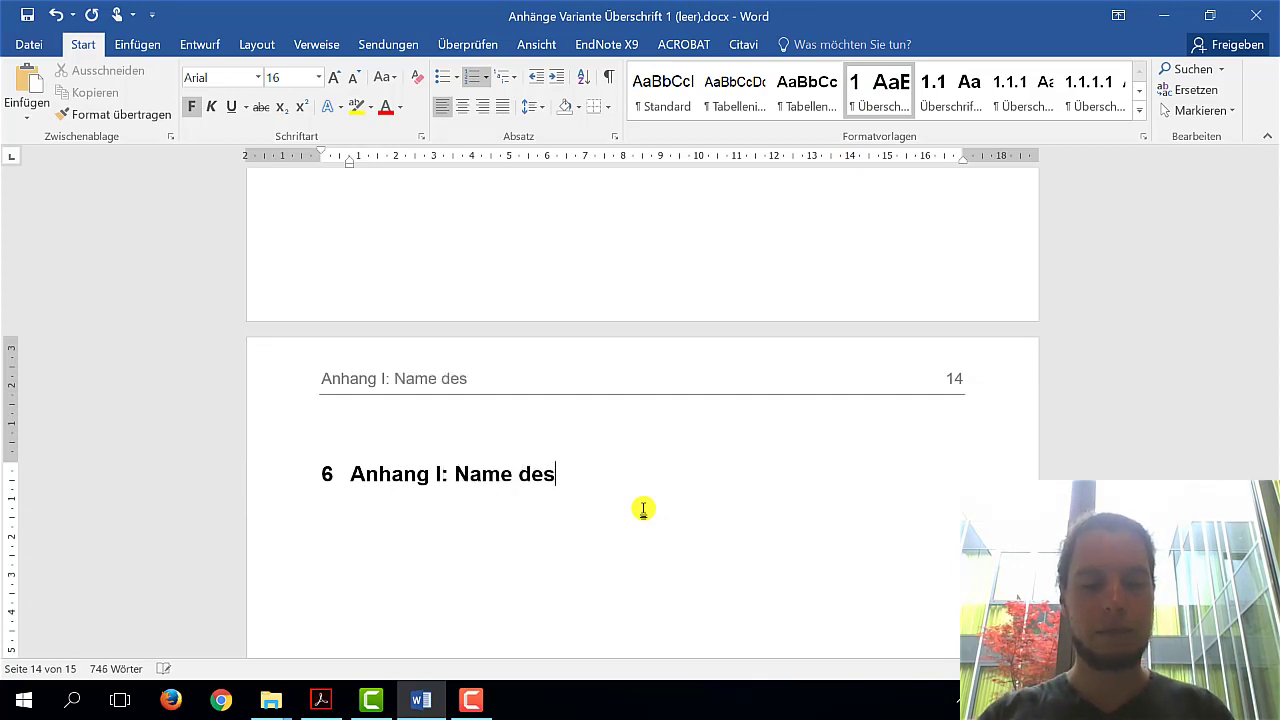
pyautogui.write('Anhangs')
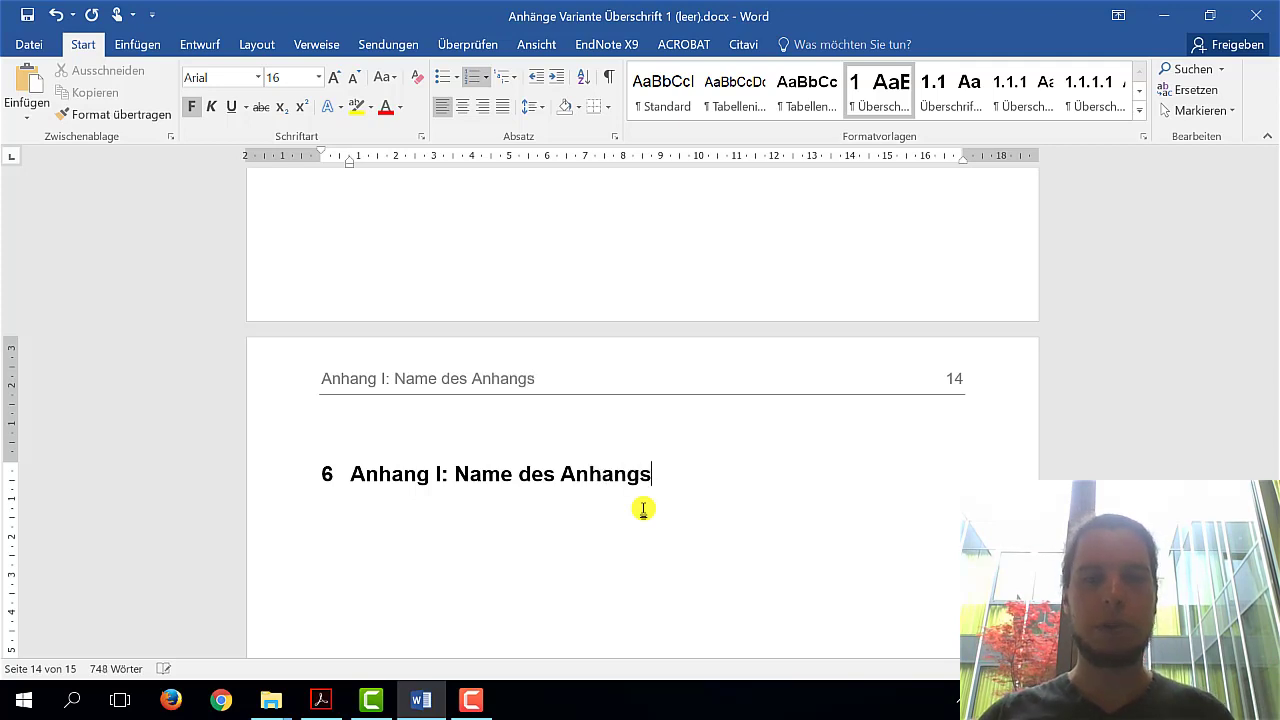
pyautogui.click(349, 474)
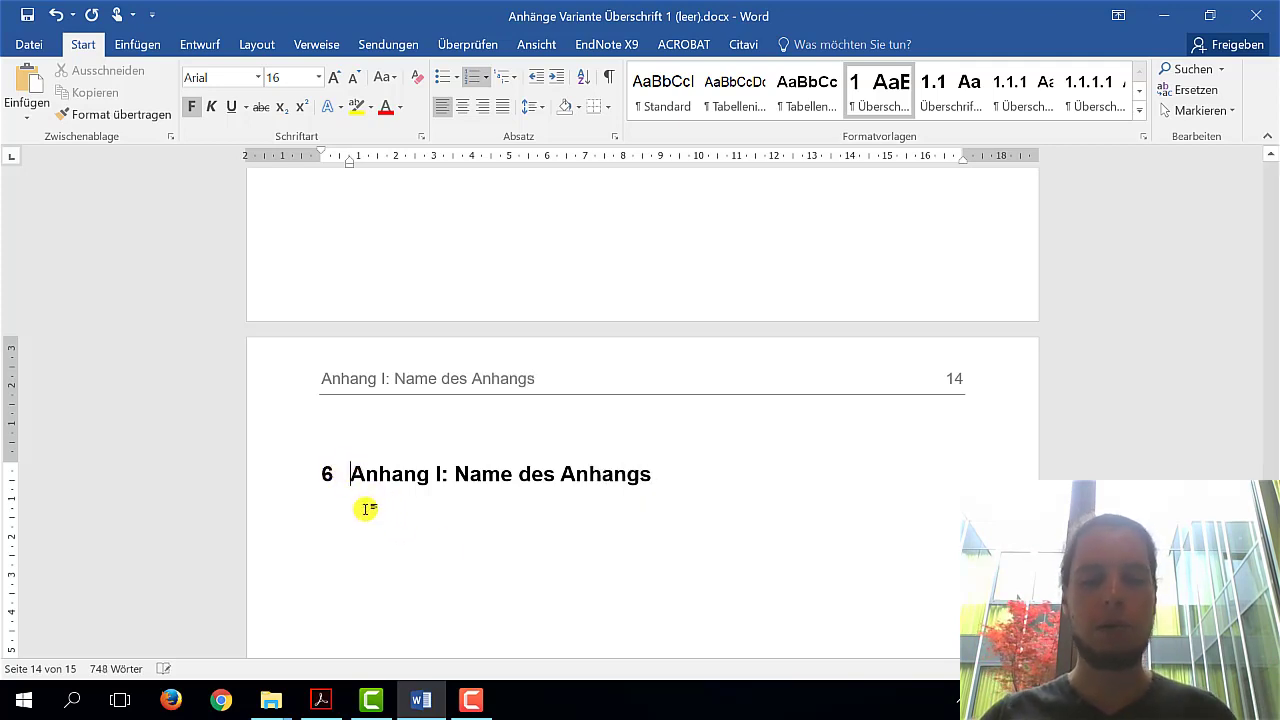
pyautogui.press('BackSpace')
pyautogui.press('BackSpace')
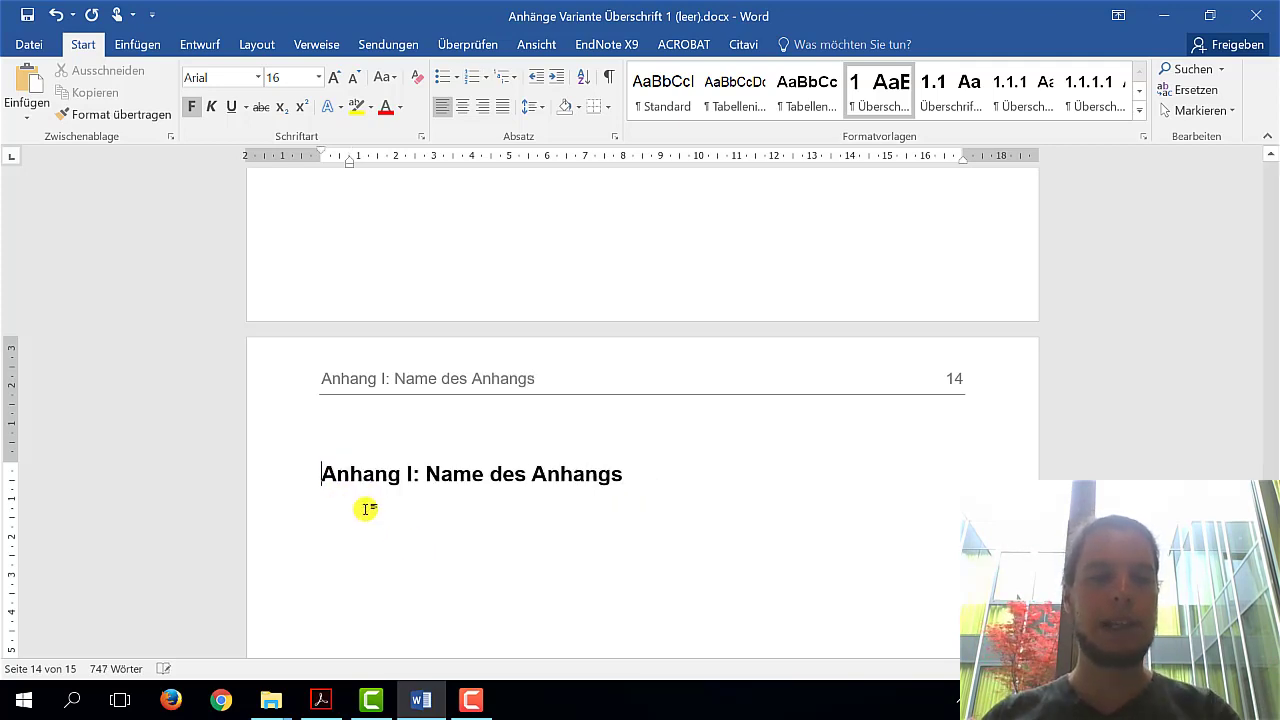
pyautogui.moveTo(385, 474); pyautogui.dragTo(414, 474)
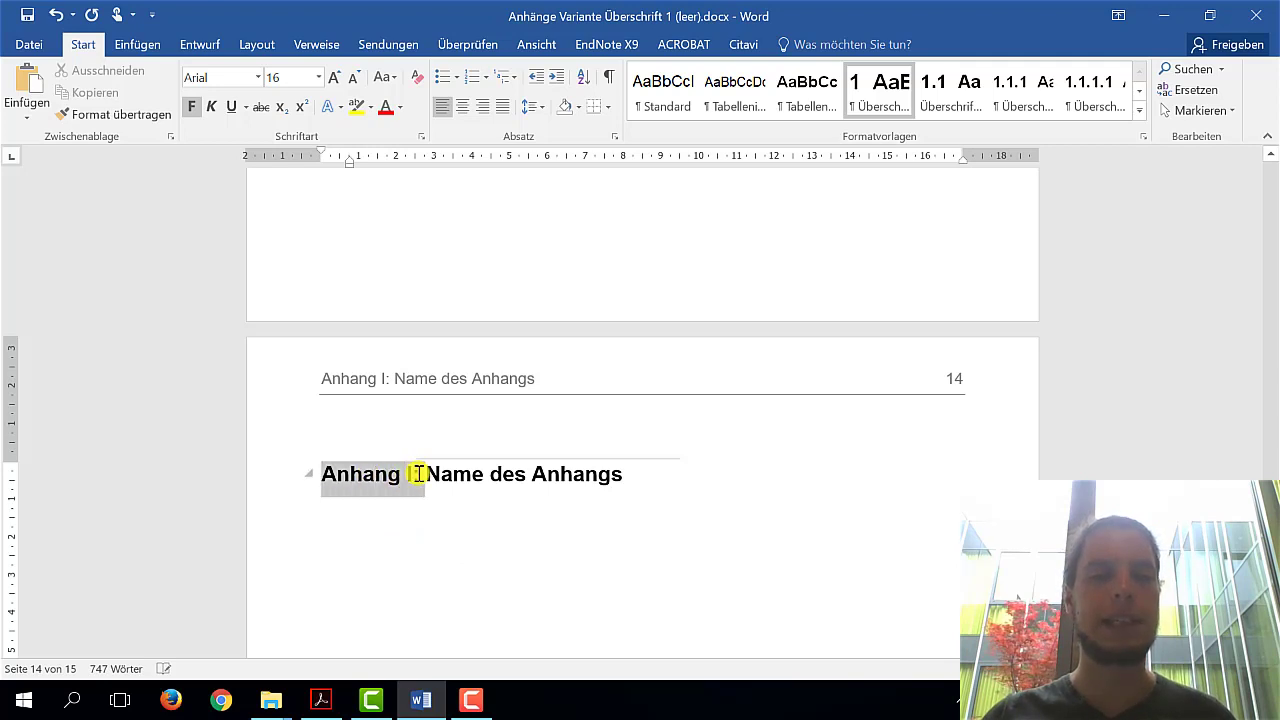
pyautogui.click(656, 482)
pyautogui.scroll(-1, 654, 481)
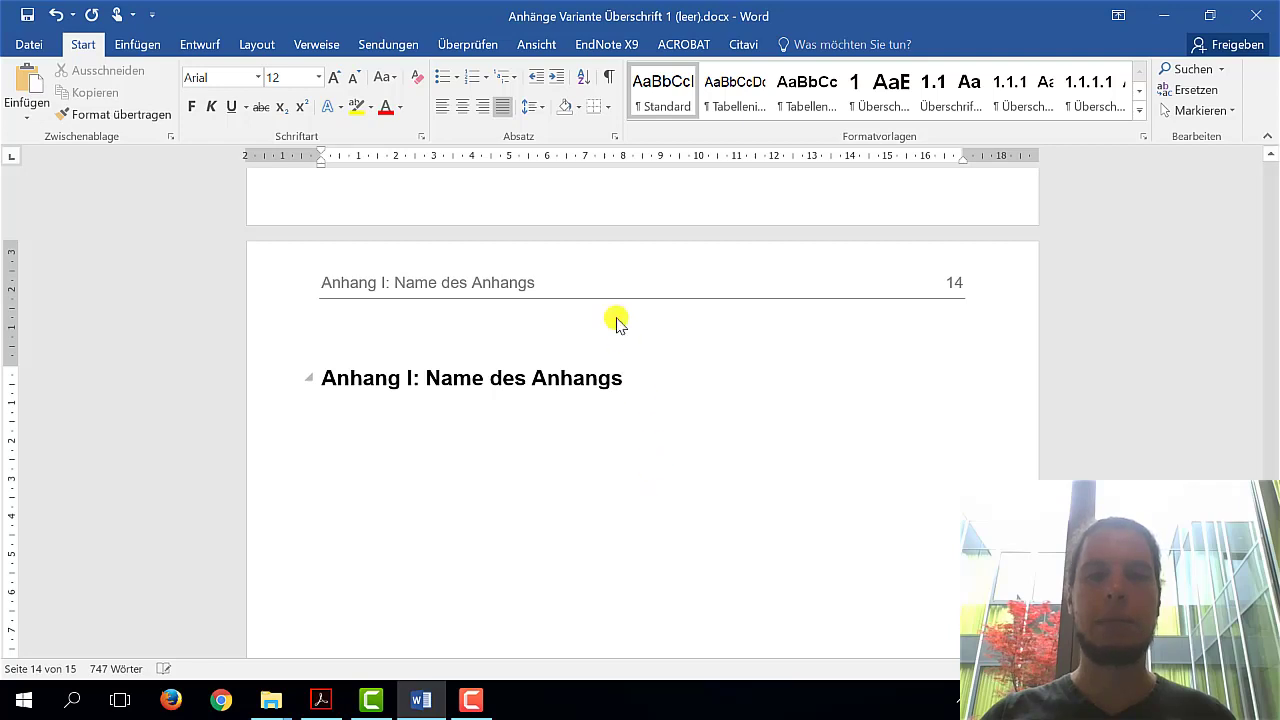
# Apply Überschrift 1 on page 15 for 'Anhang II: Name des zweiten Anhangs' and strip its number 6.
pyautogui.click(870, 107)
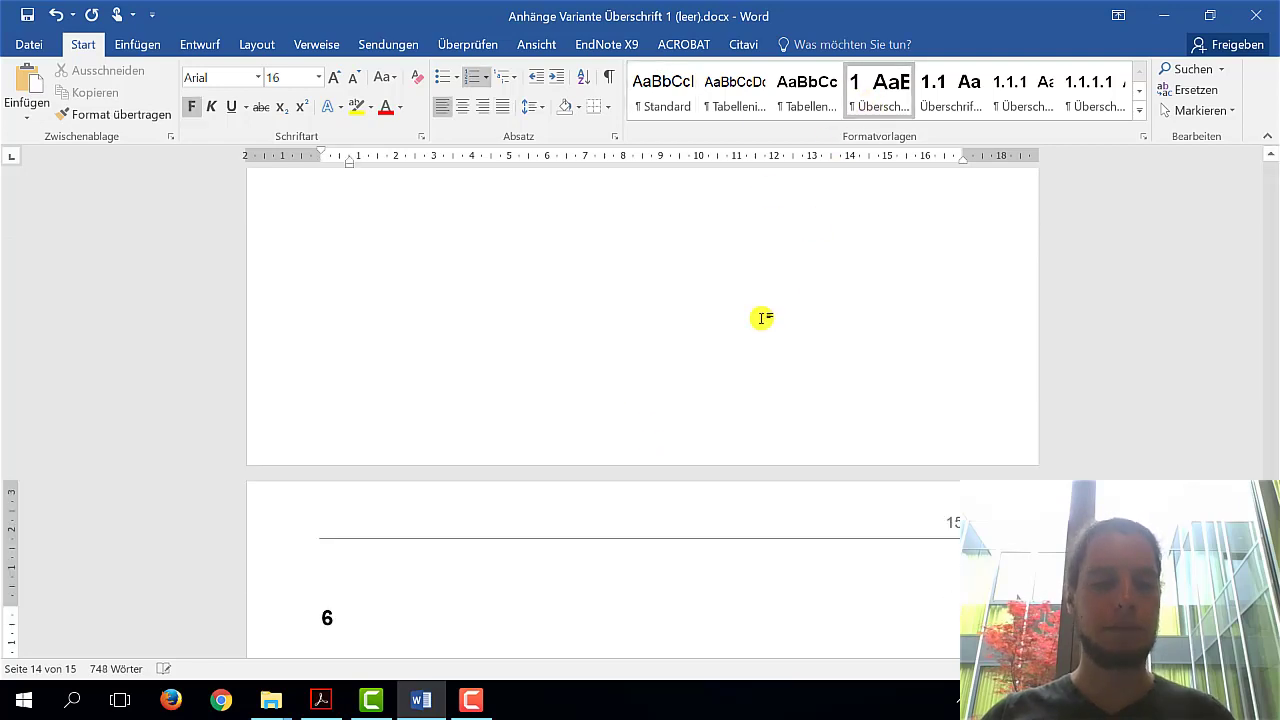
pyautogui.write('Anhang II: Name des zweiten Anha')
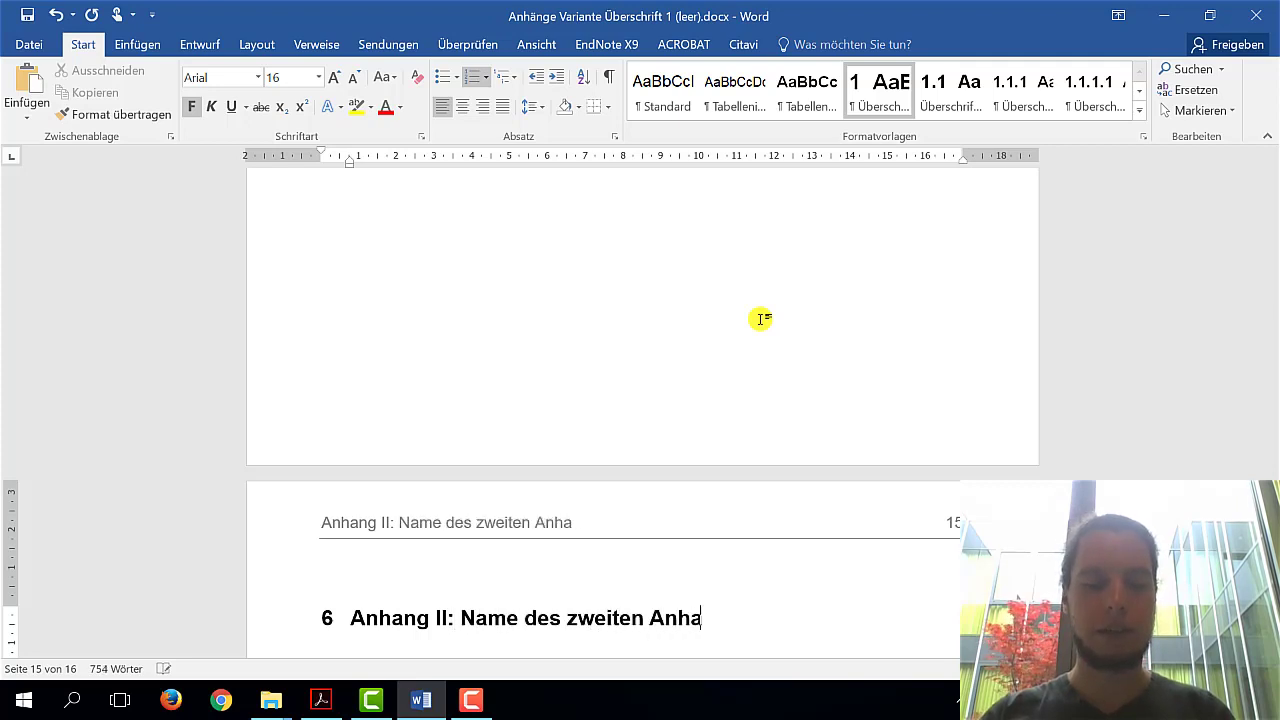
pyautogui.scroll(-2, 750, 320)
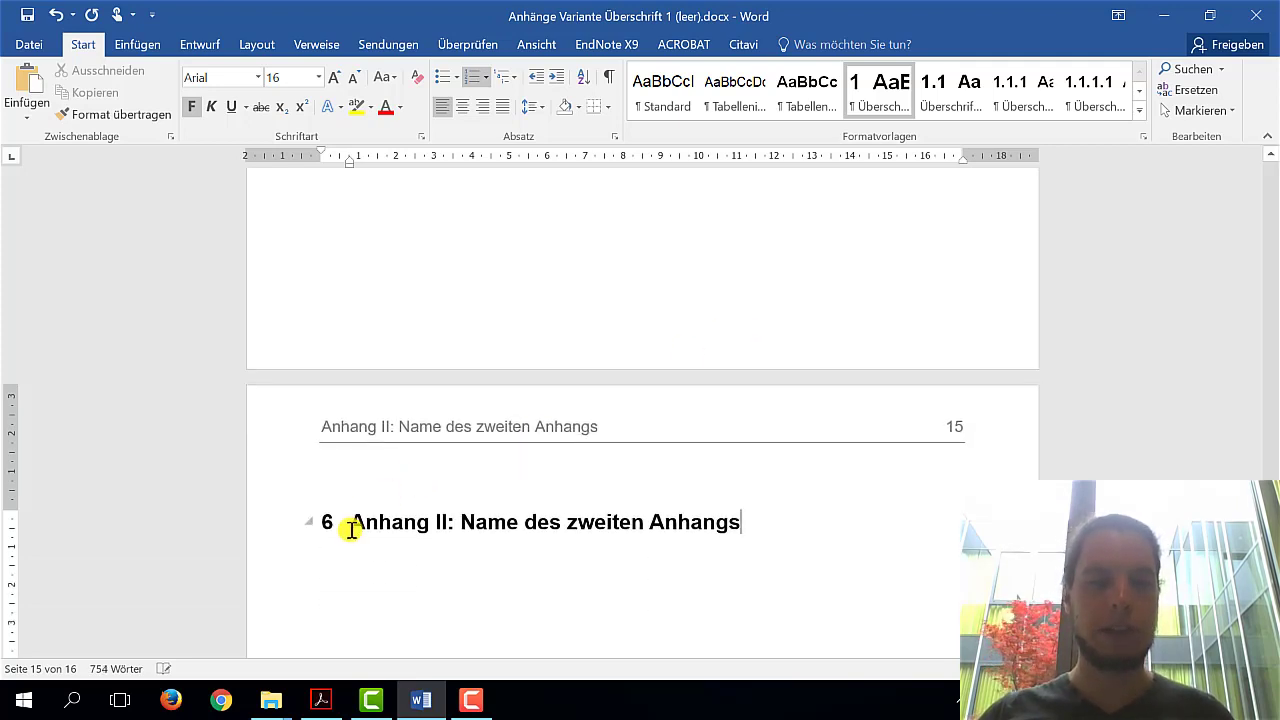
pyautogui.press('BackSpace')
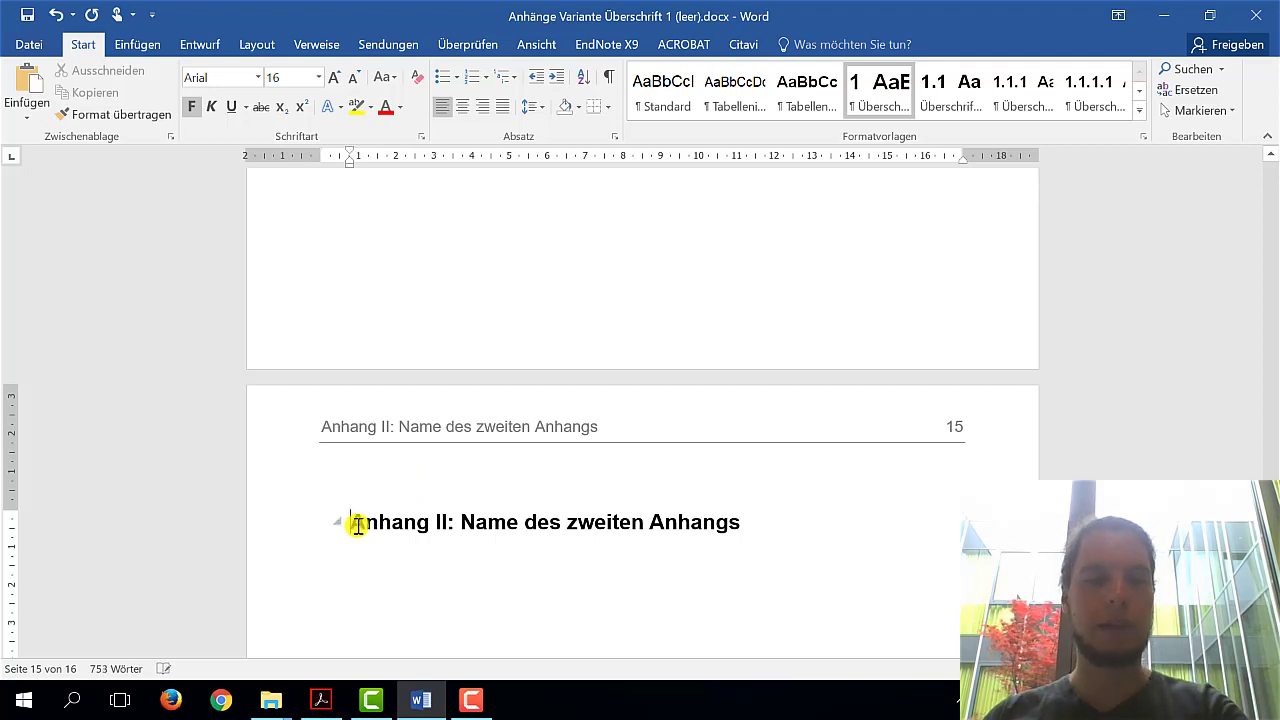
pyautogui.press('BackSpace')
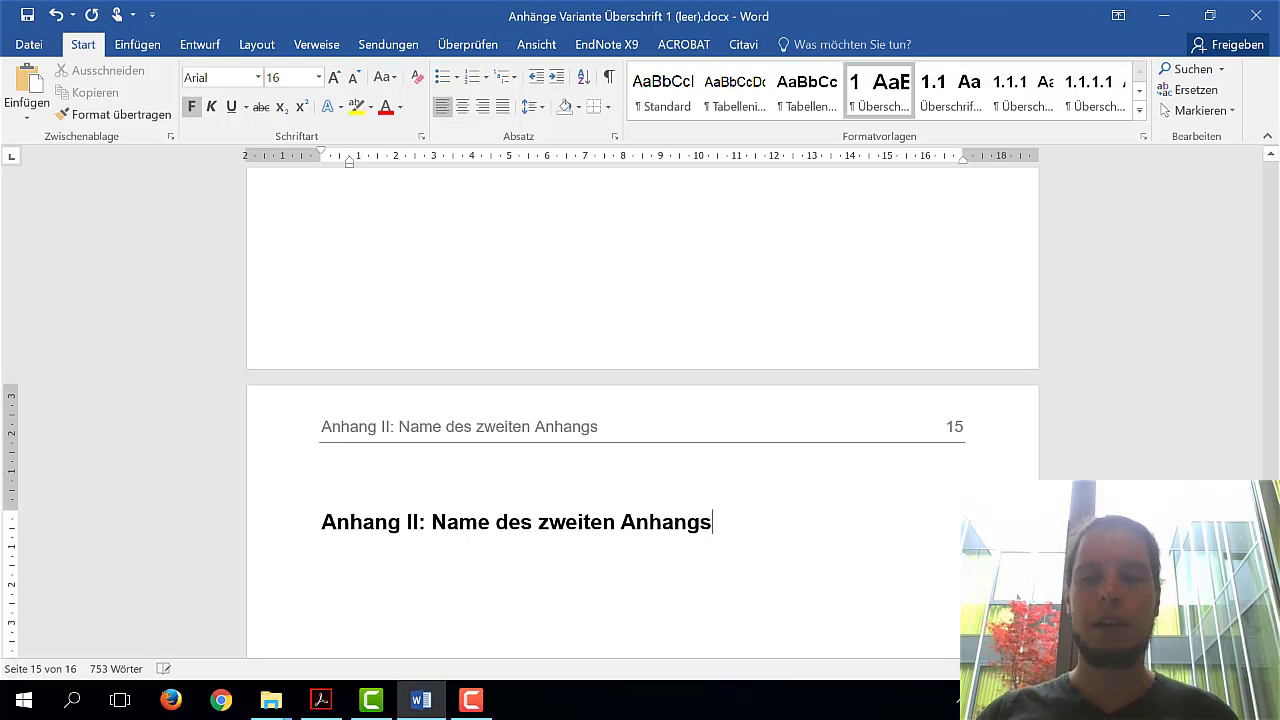
pyautogui.moveTo(1270, 620); pyautogui.dragTo(1252, 278)
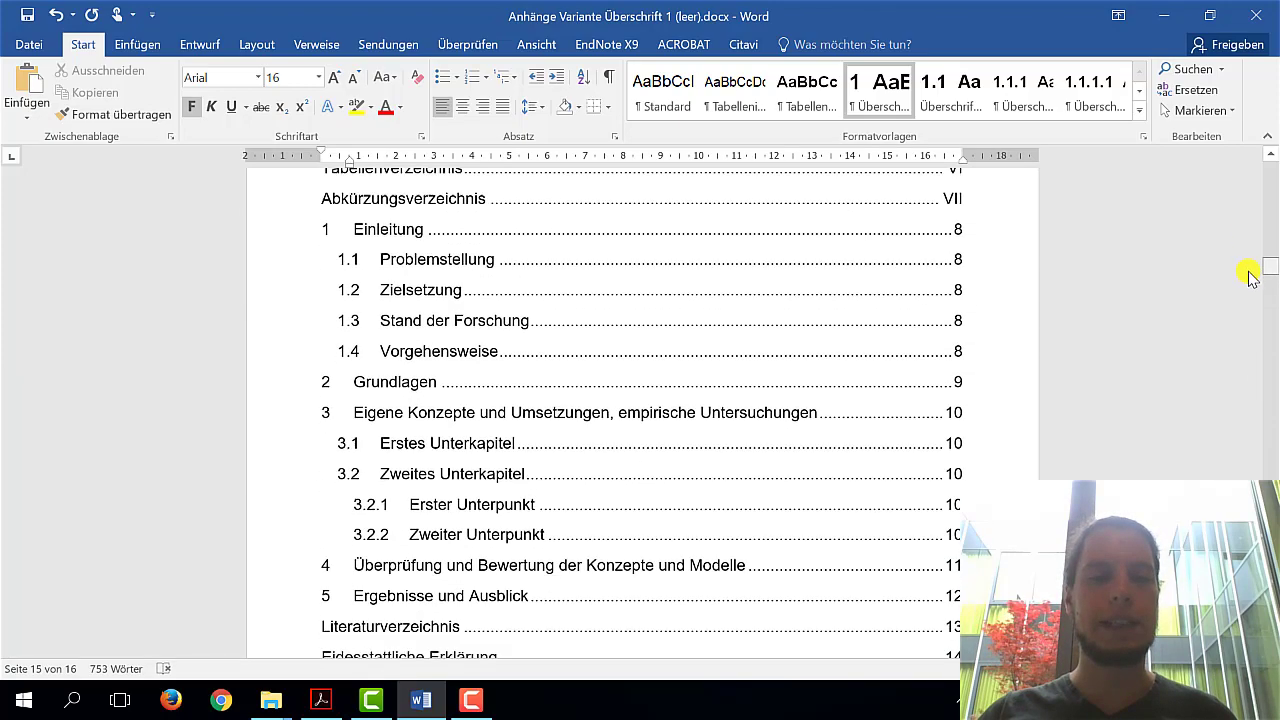
# Update the entire table of contents so it lists Anhang I (14), Anhang II (15) and Eidesstattliche Erklärung (16).
pyautogui.click(788, 334)
pyautogui.scroll(-3, 700, 350)
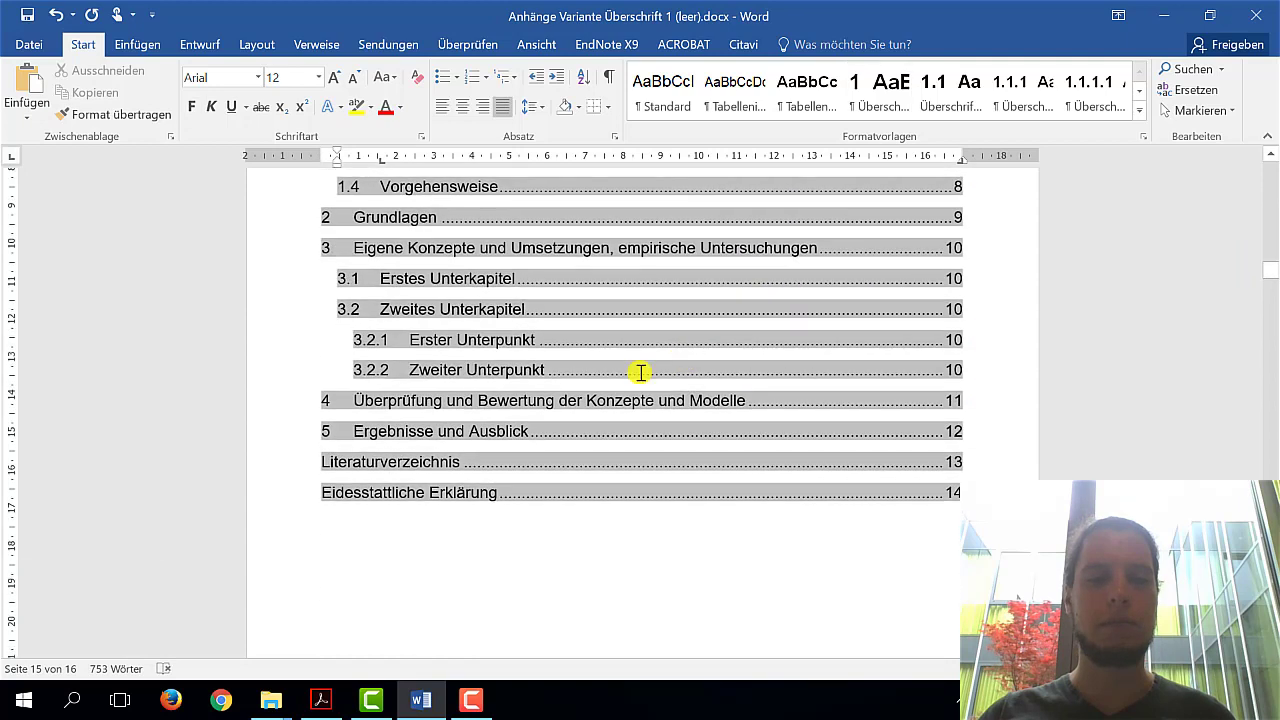
pyautogui.rightClick(570, 400)
pyautogui.click(655, 507)
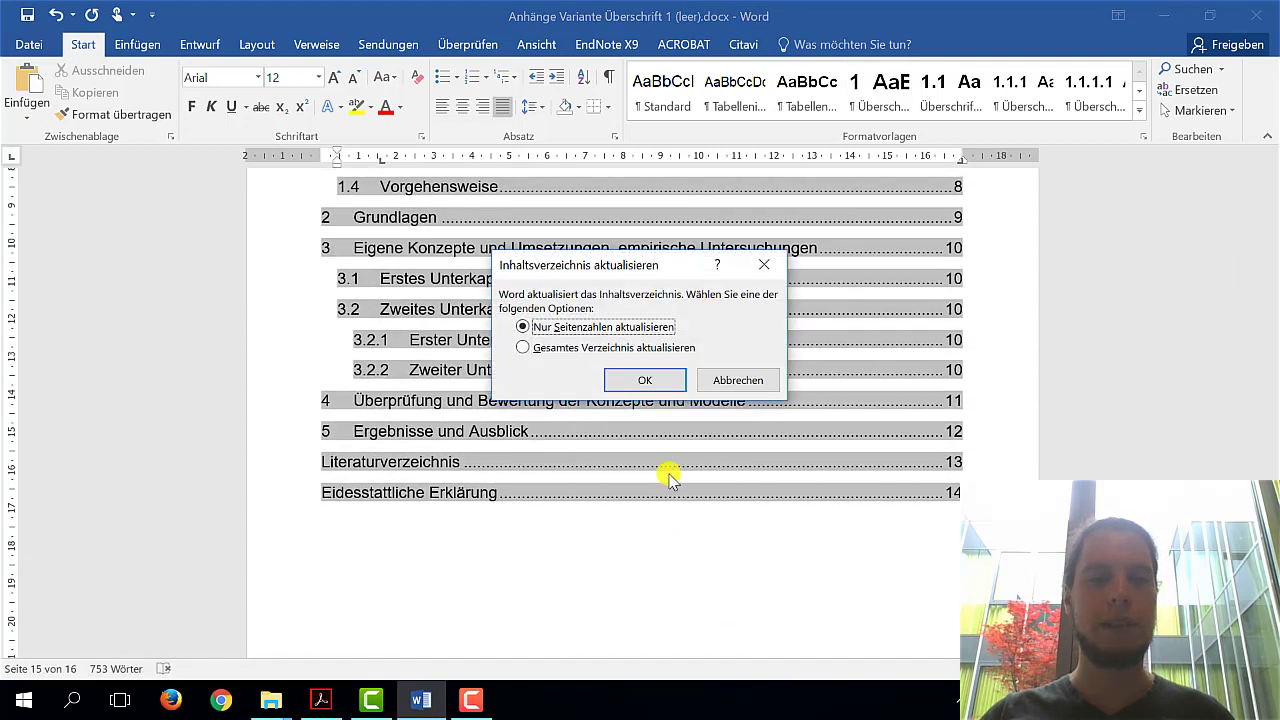
pyautogui.click(650, 347)
pyautogui.click(655, 380)
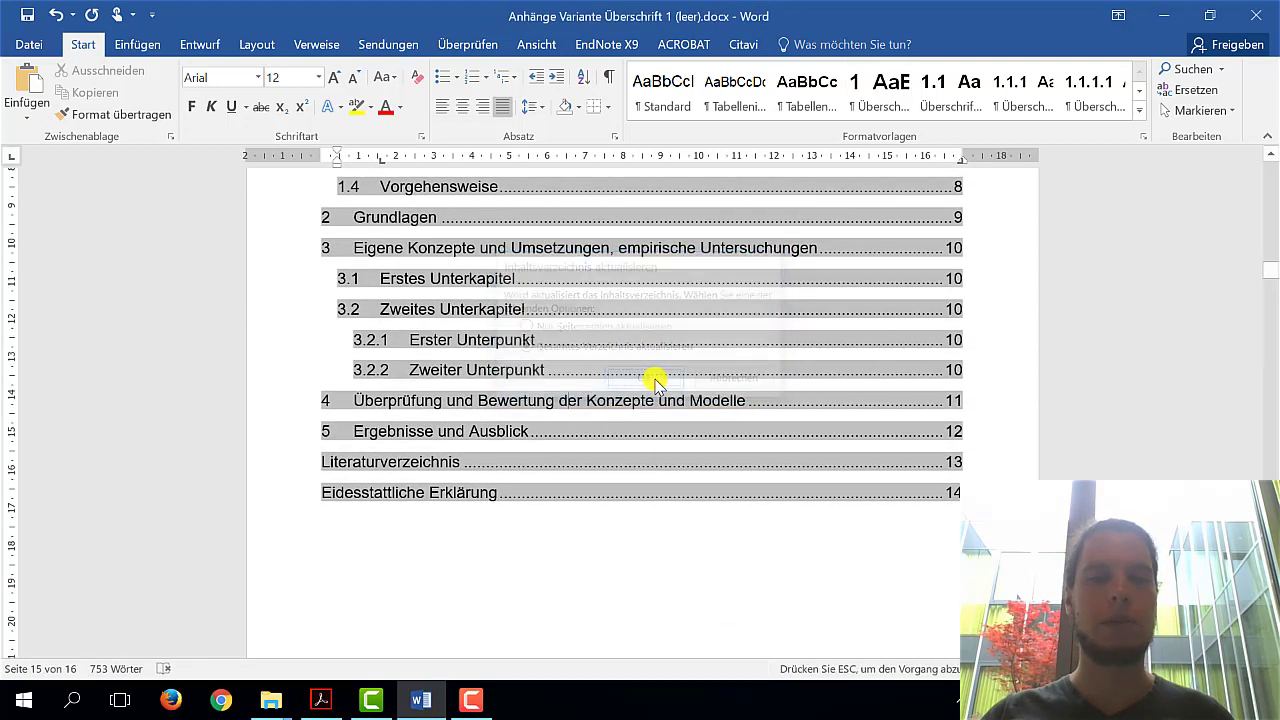
pyautogui.scroll(-1, 674, 437)
pyautogui.scroll(-4, 669, 434)
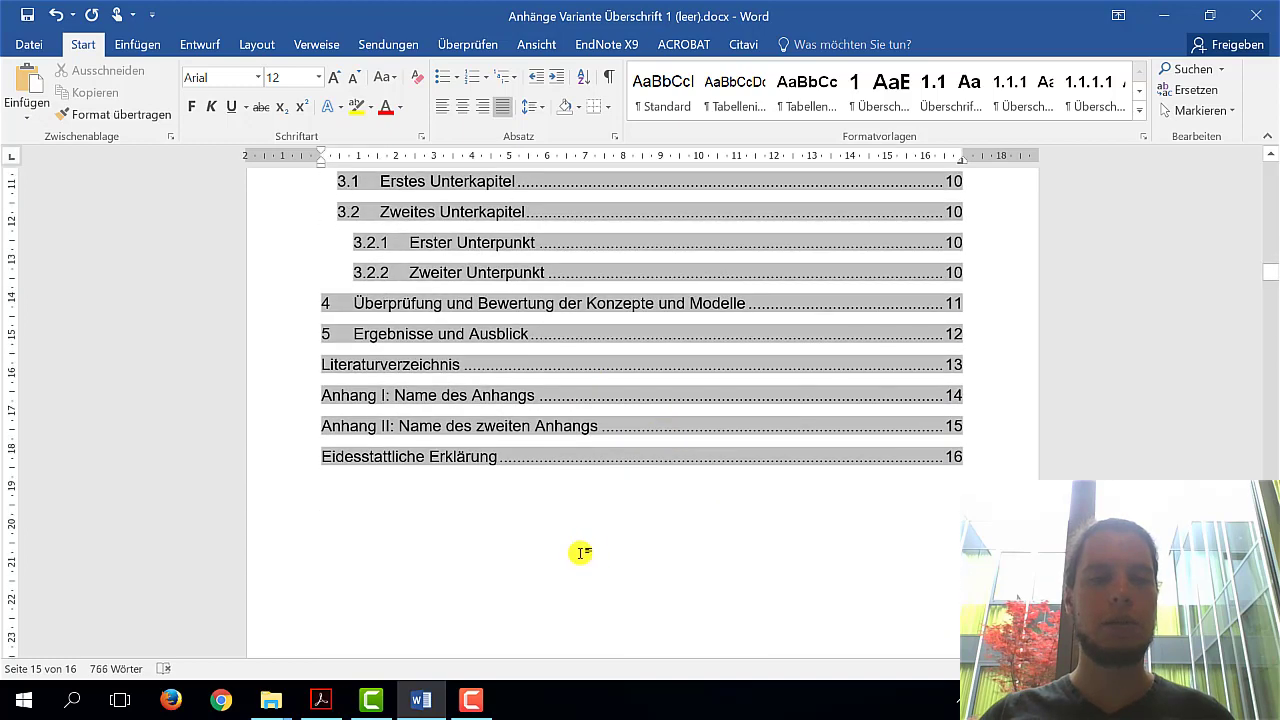
pyautogui.click(580, 552)
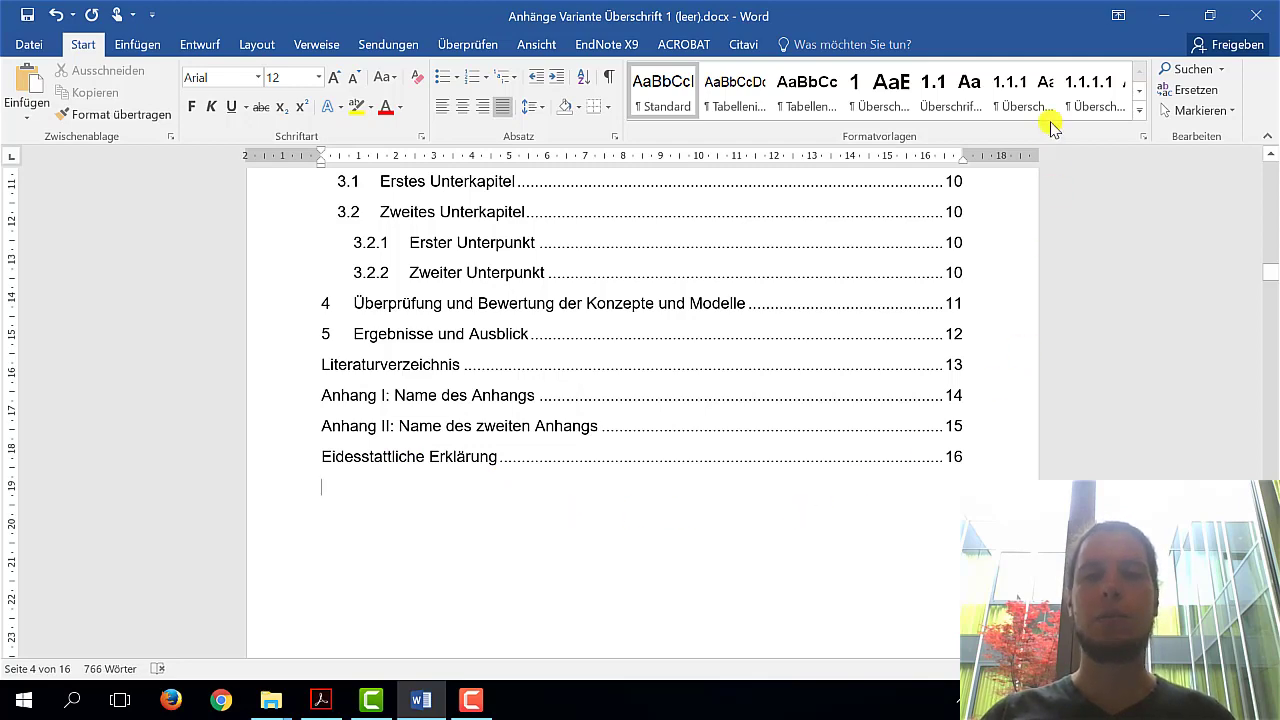
# Minimize Word and open 'Anhänge Variante Anhangsverzeichnis (leer).docx' from the desktop.
pyautogui.click(1163, 16)
pyautogui.click(530, 368)
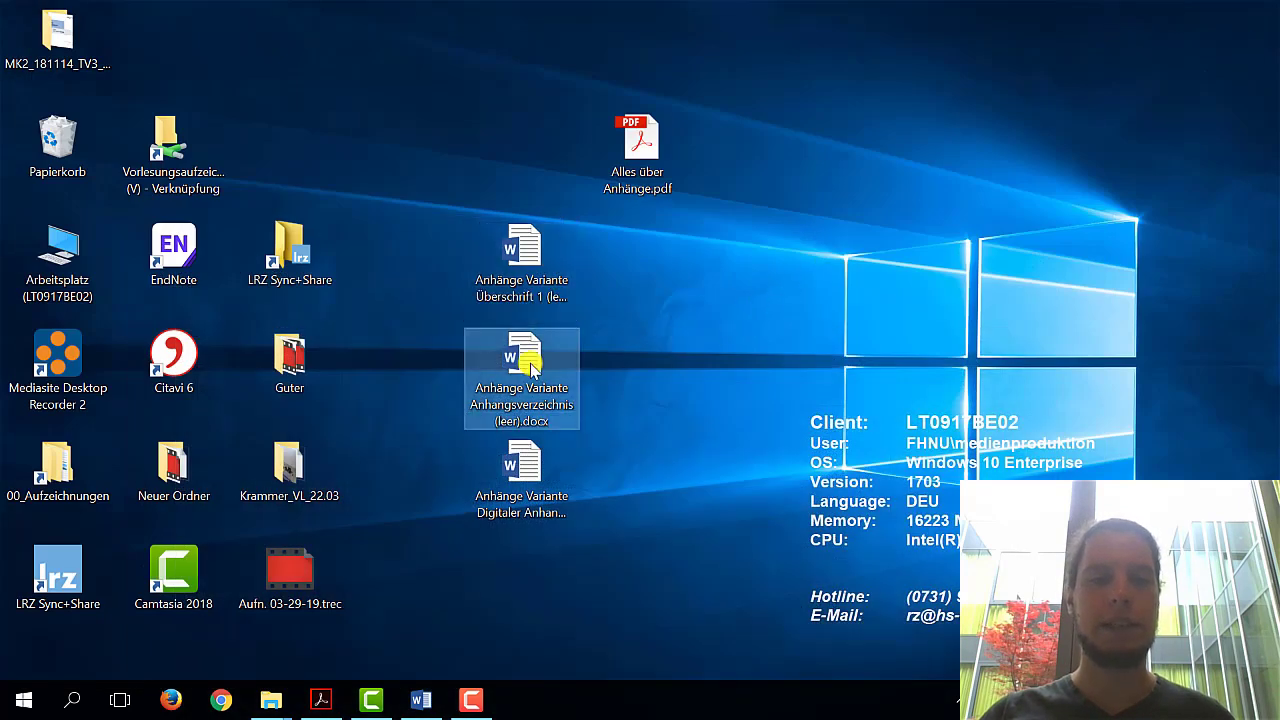
pyautogui.doubleClick(530, 368)
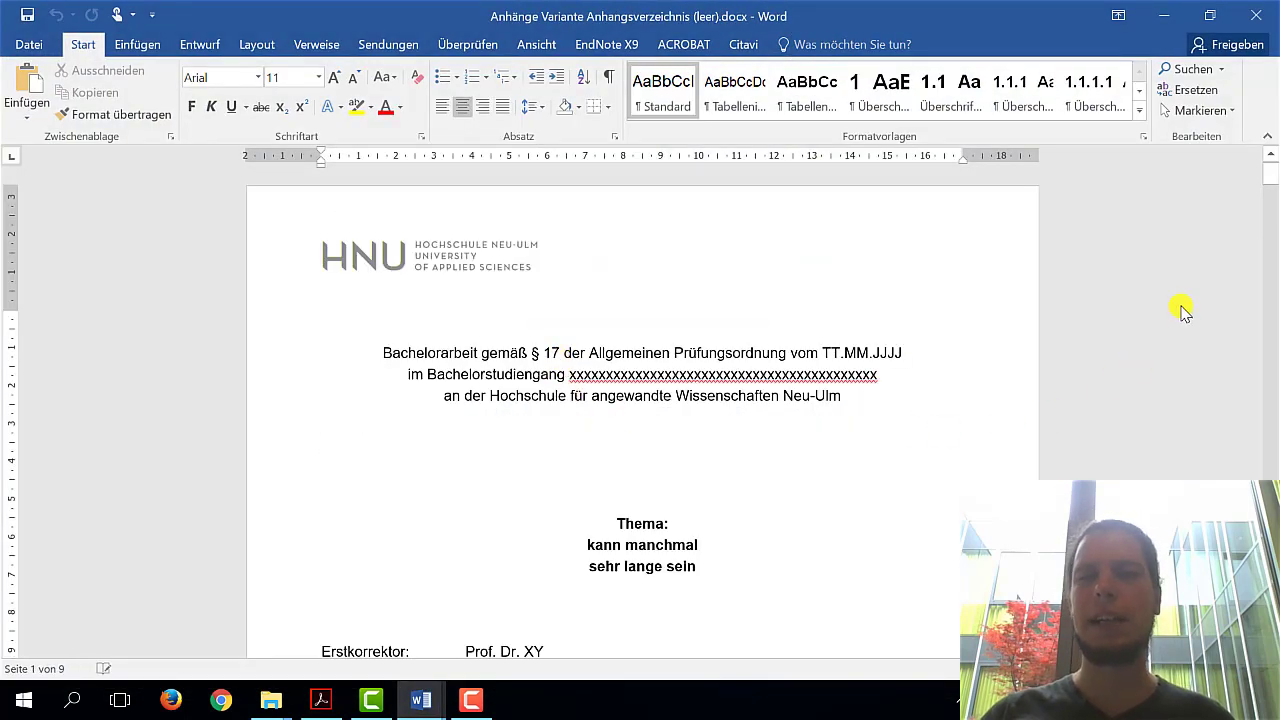
# Add a top-level heading 'Anhang' on a new line below the Tipp paragraph.
pyautogui.moveTo(1273, 180); pyautogui.dragTo(1271, 364)
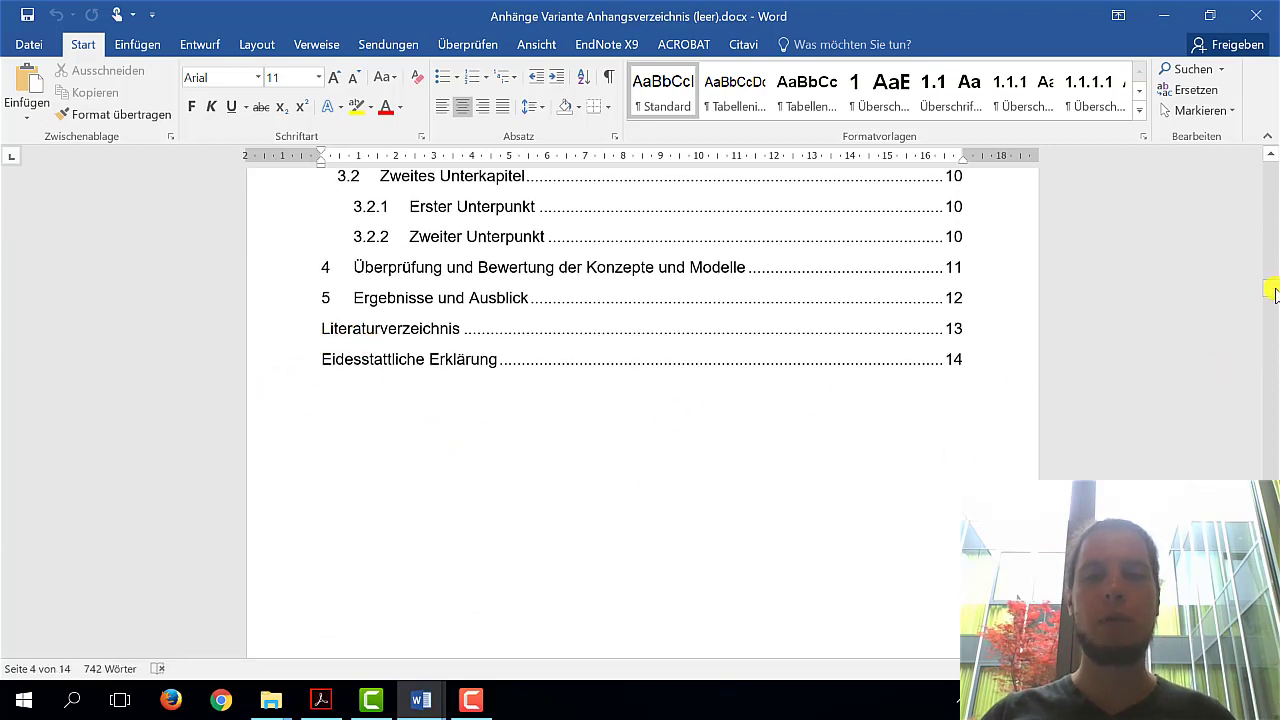
pyautogui.moveTo(1274, 291); pyautogui.dragTo(1274, 291)
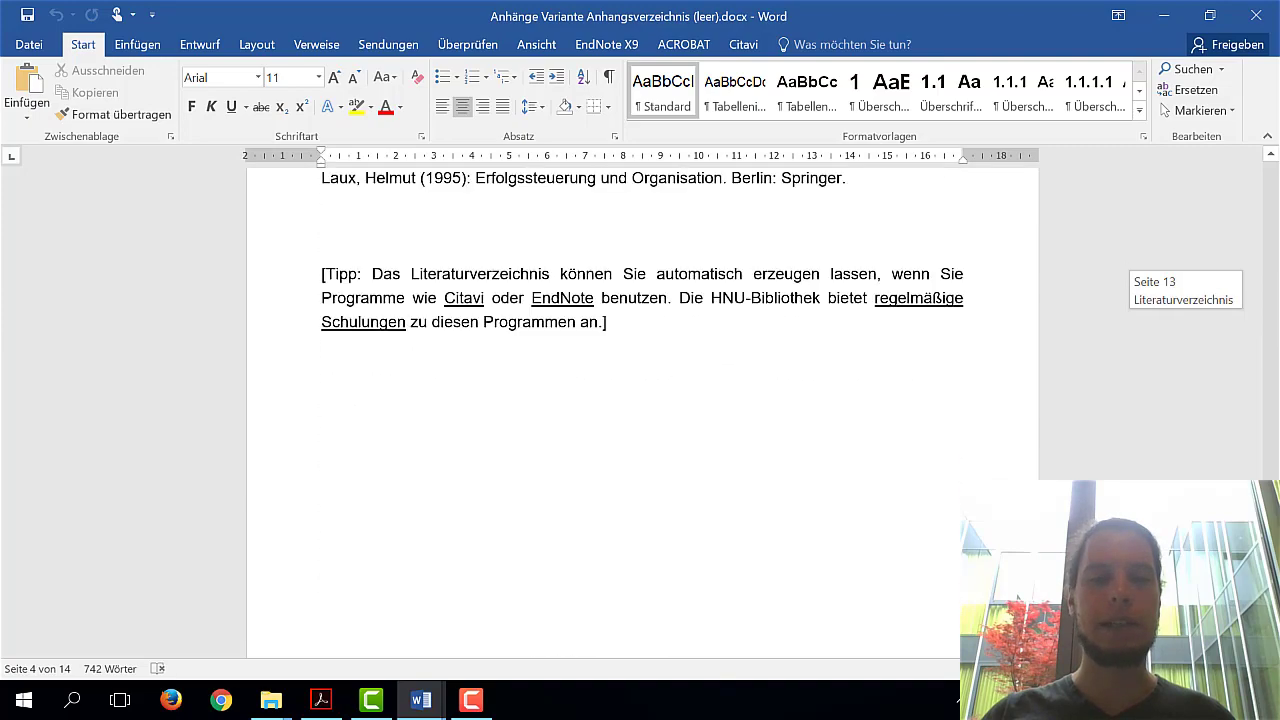
pyautogui.moveTo(1274, 291); pyautogui.dragTo(1274, 300)
pyautogui.scroll(5, 701, 481)
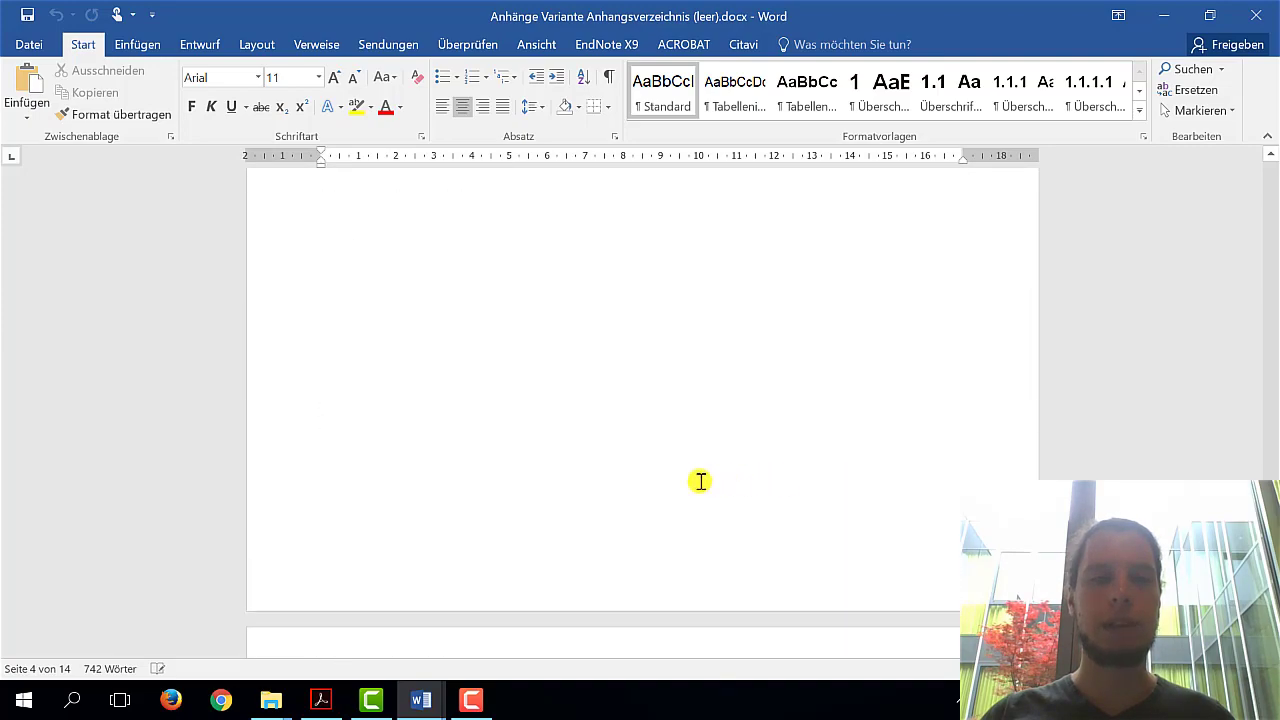
pyautogui.scroll(5, 500, 477)
pyautogui.scroll(-1, 489, 477)
pyautogui.click(481, 527)
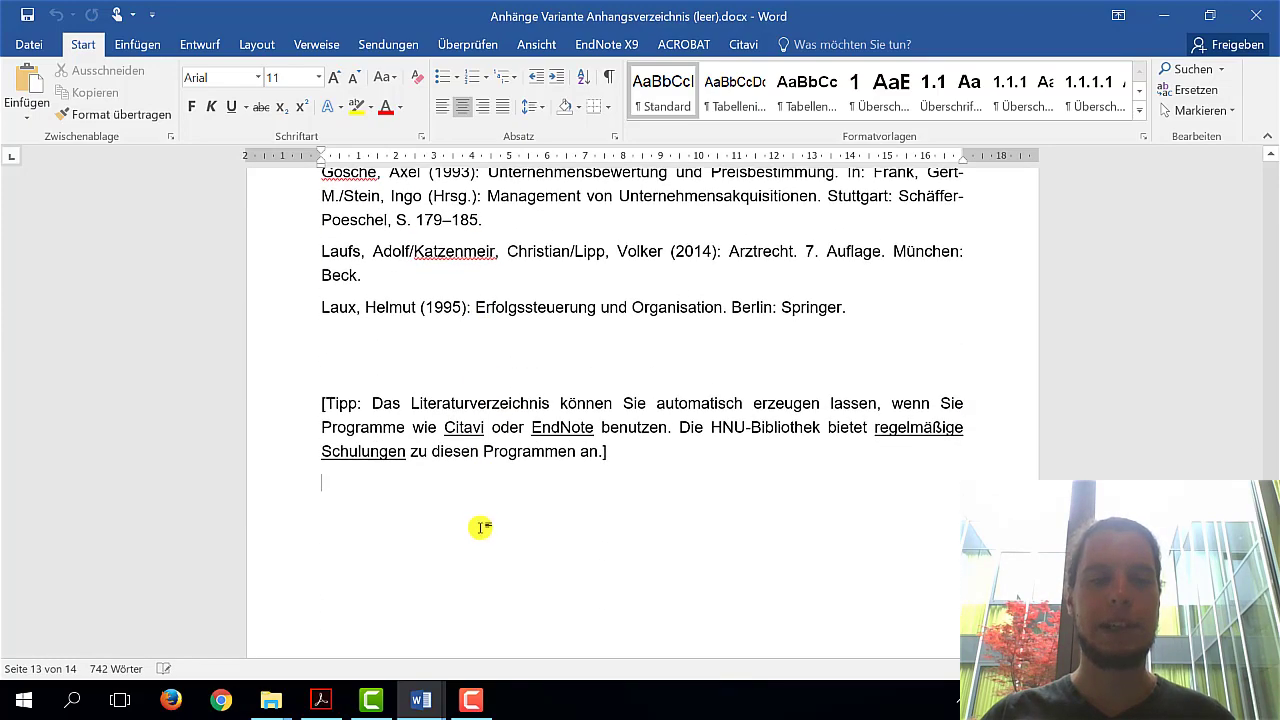
pyautogui.click(858, 118)
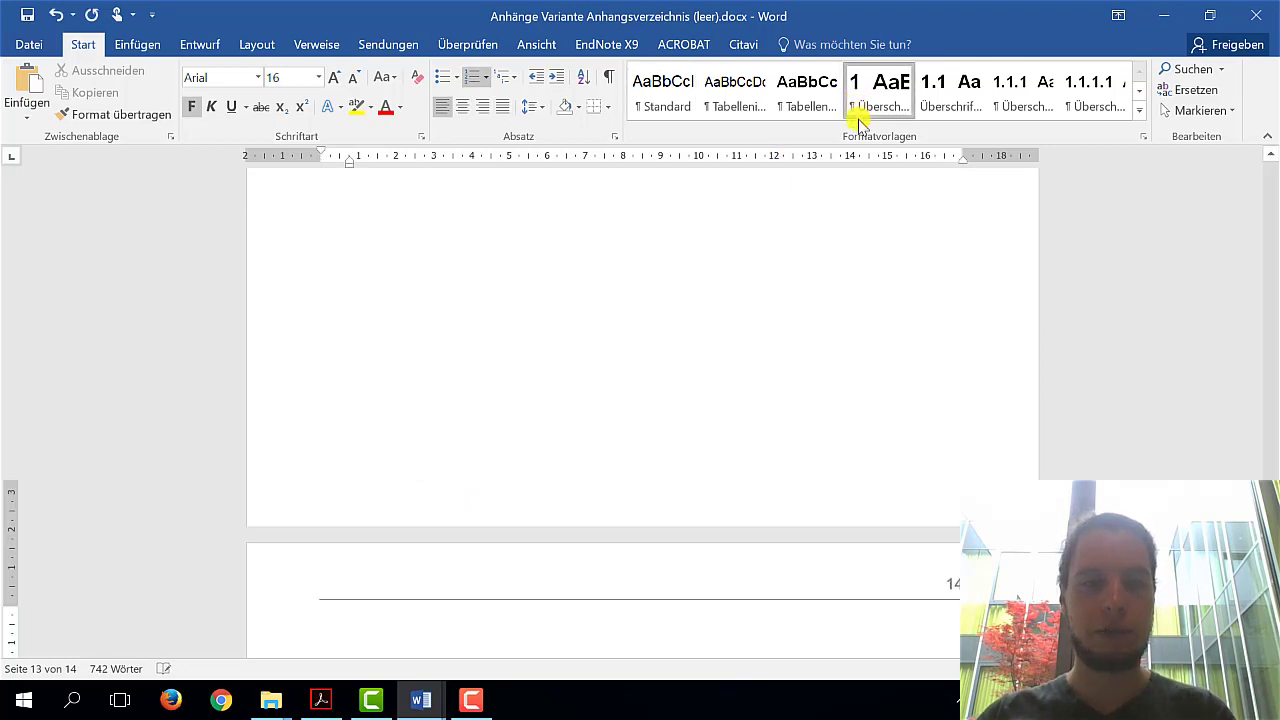
pyautogui.scroll(-2, 858, 118)
pyautogui.write('A')
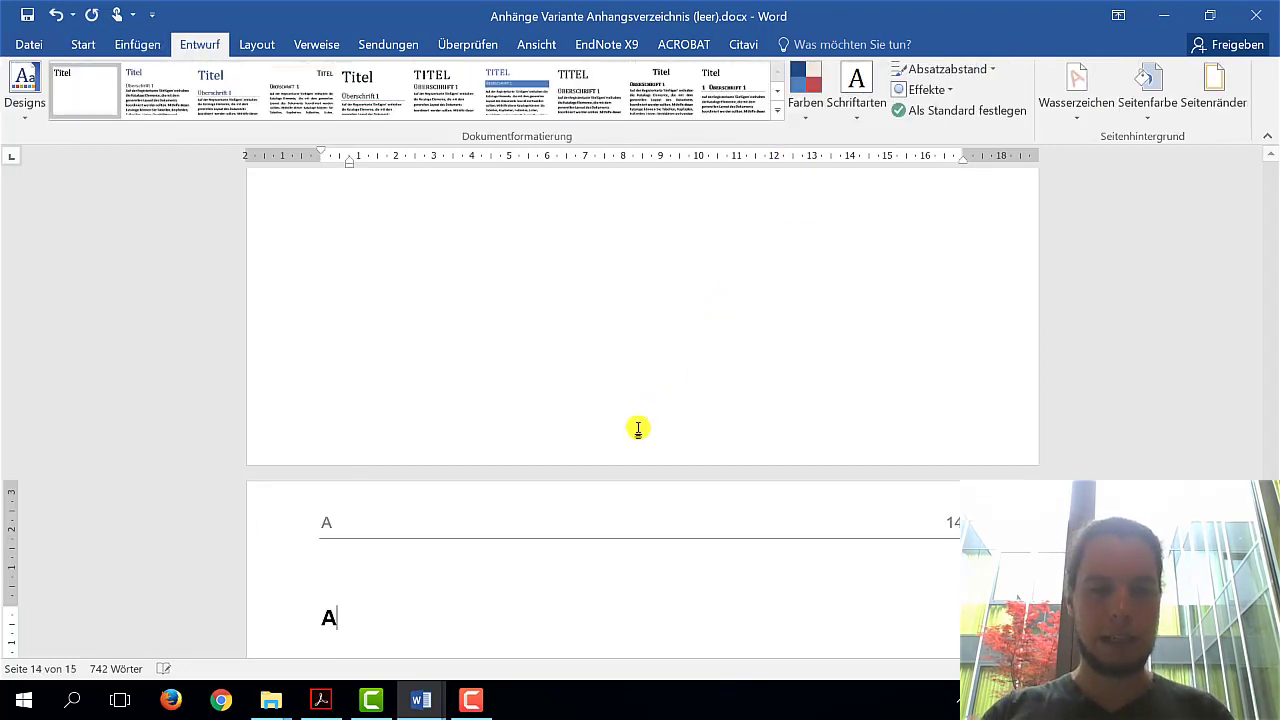
pyautogui.write('nhang')
pyautogui.scroll(-2, 627, 442)
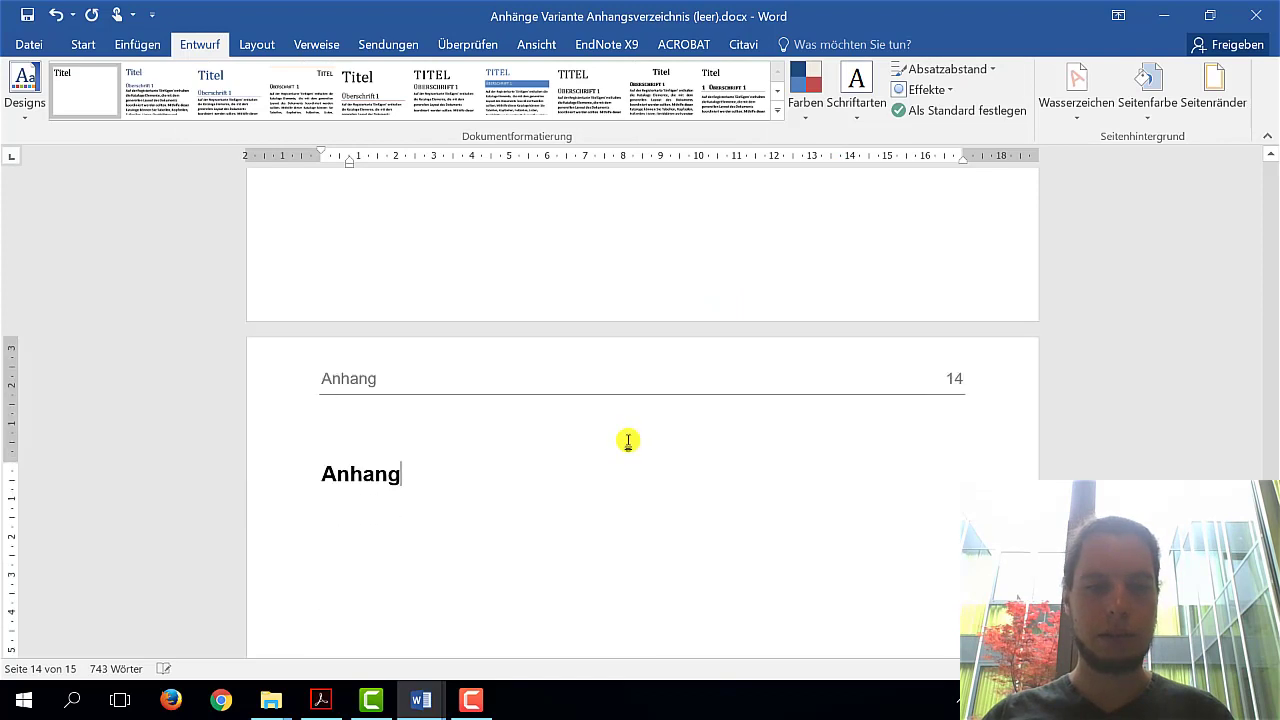
pyautogui.scroll(-2, 627, 437)
# Type 'Hier soll das Verzeichnis sein.' under the Anhang heading and start an empty paragraph.
pyautogui.press('Return')
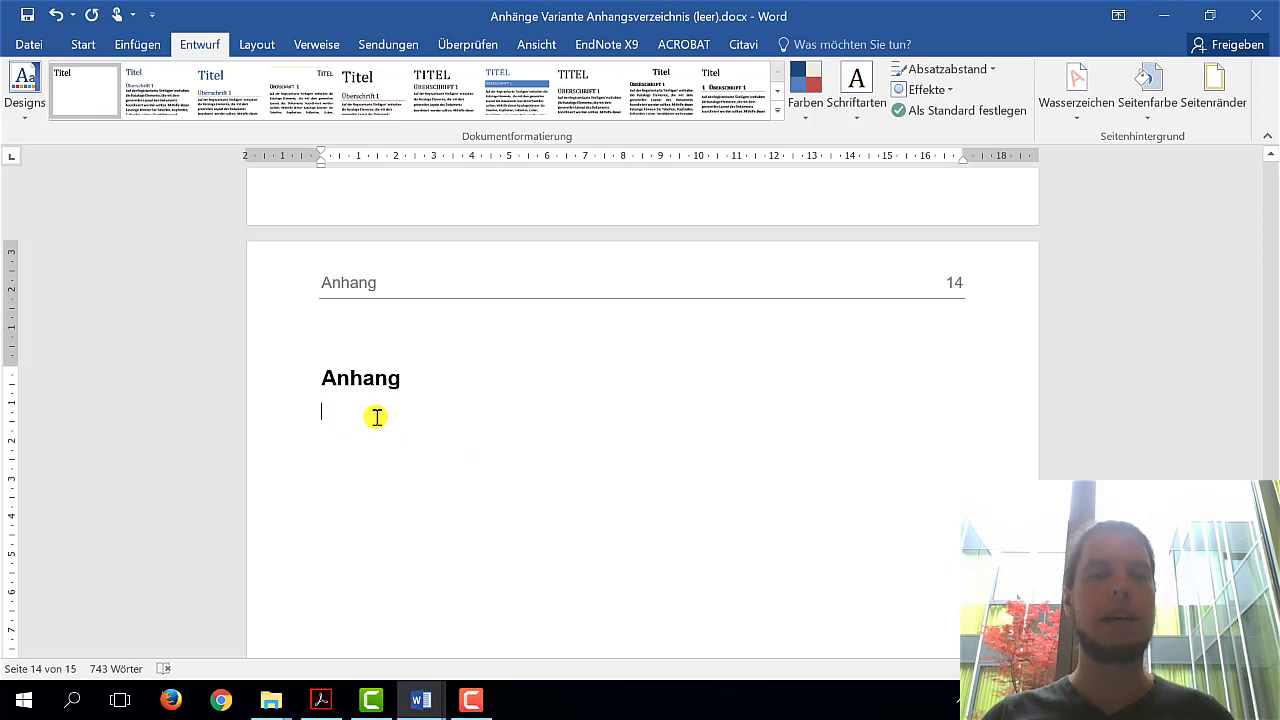
pyautogui.click(84, 44)
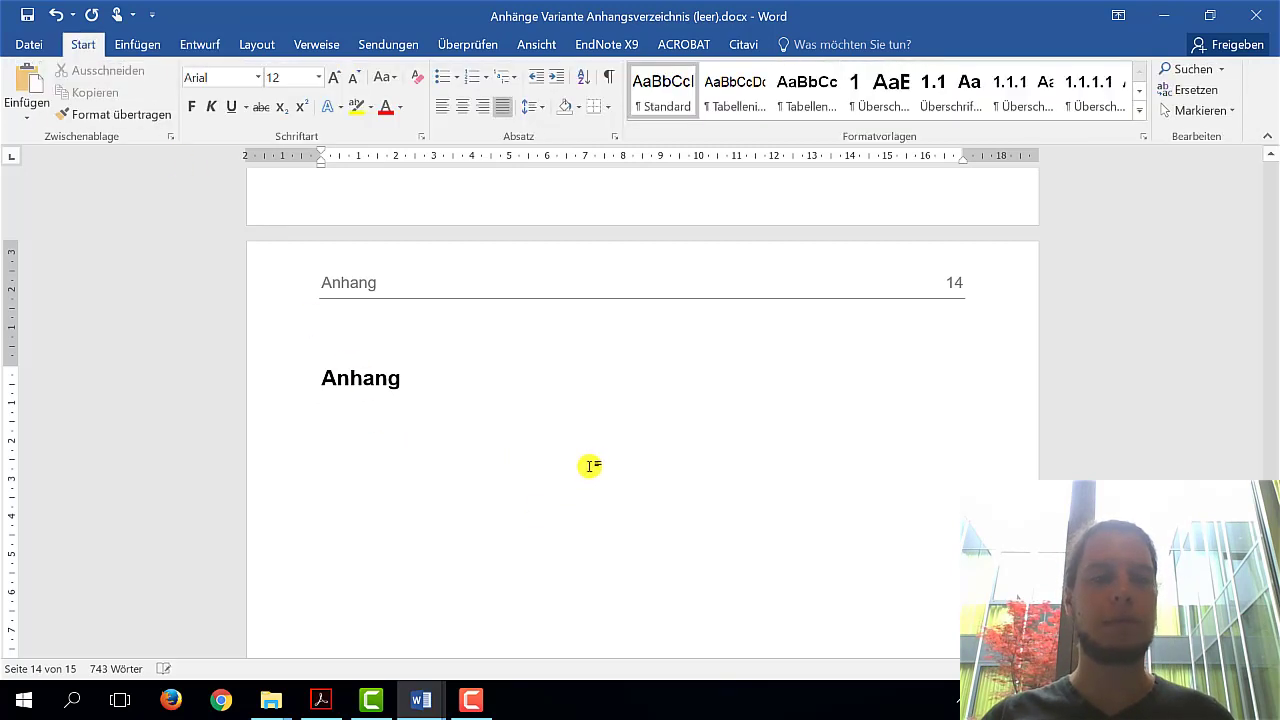
pyautogui.scroll(-2, 563, 394)
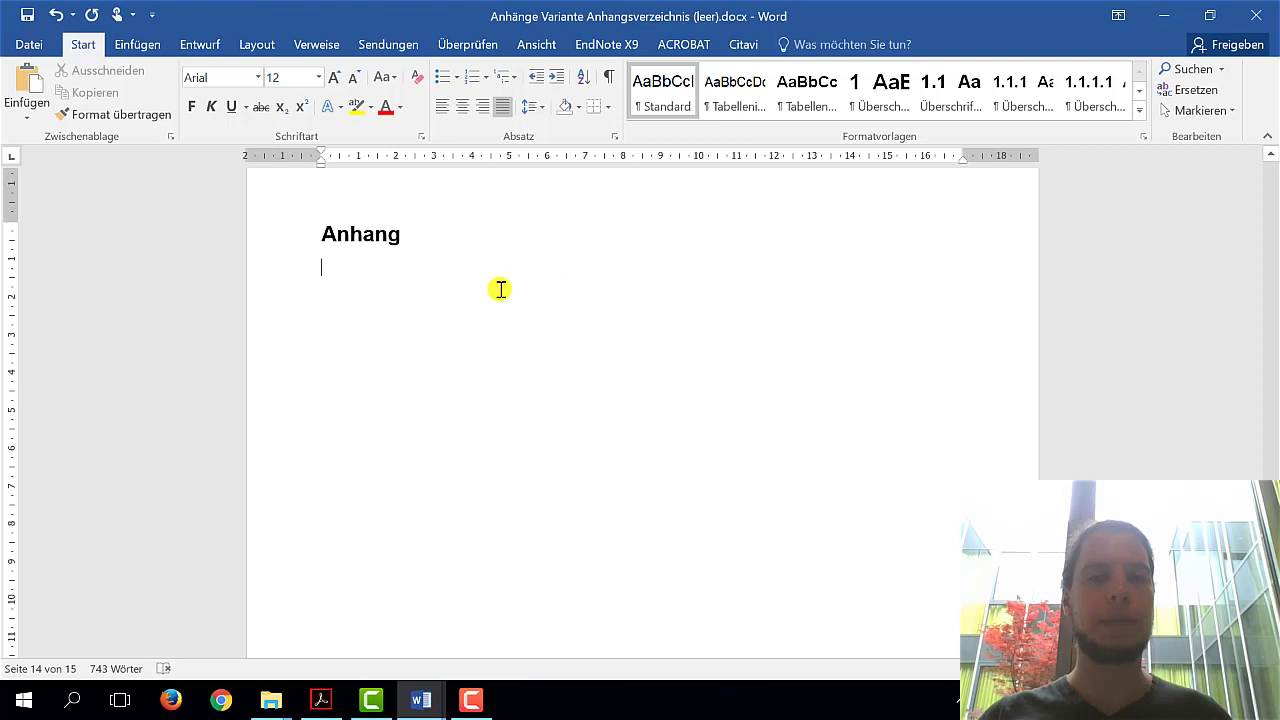
pyautogui.write('Hier soll das Verzeichnis sein.,')
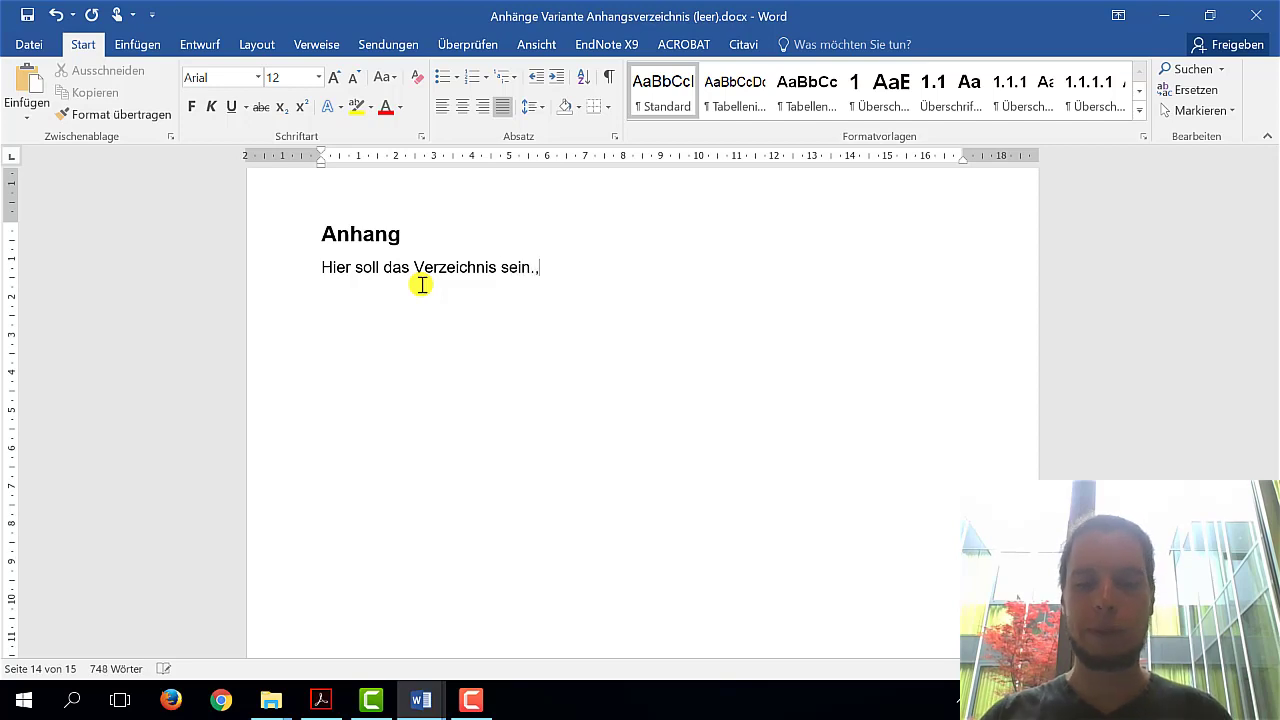
pyautogui.press('BackSpace')
pyautogui.press('Return')
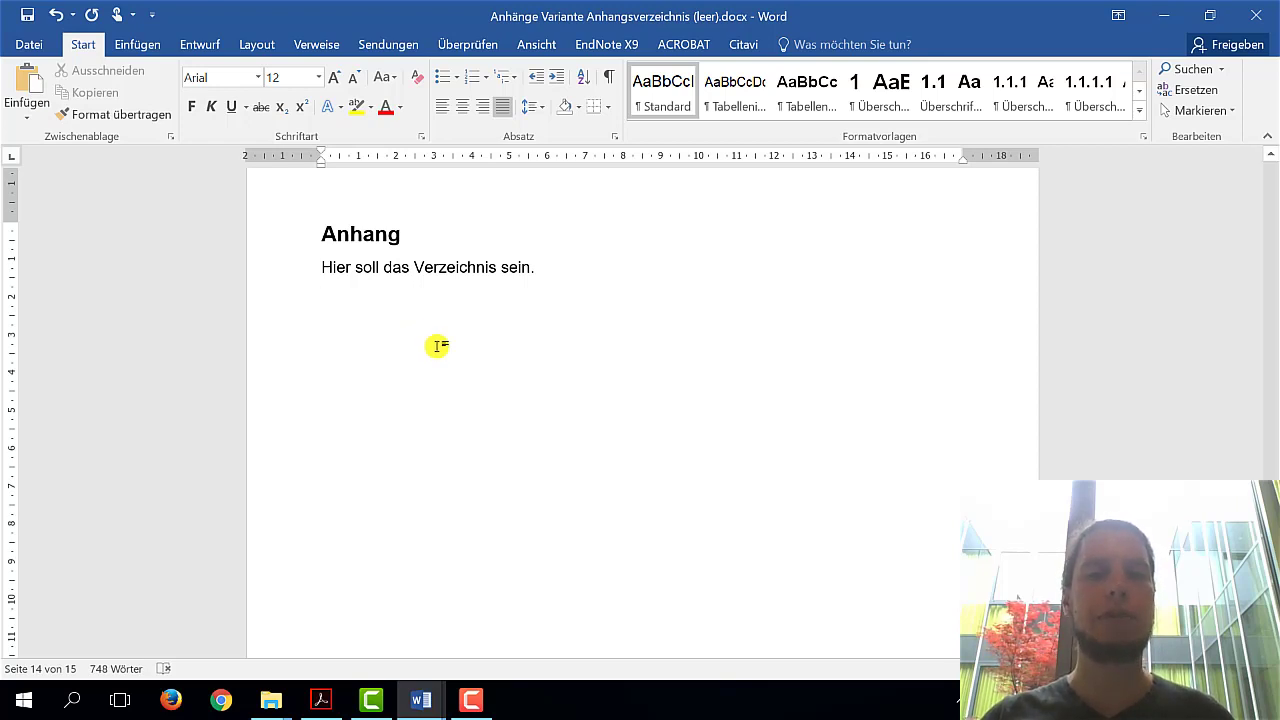
# Add the unnumbered Überschrift 1 heading 'Anhang I: Name des Anhangs' on page 15.
pyautogui.click(868, 82)
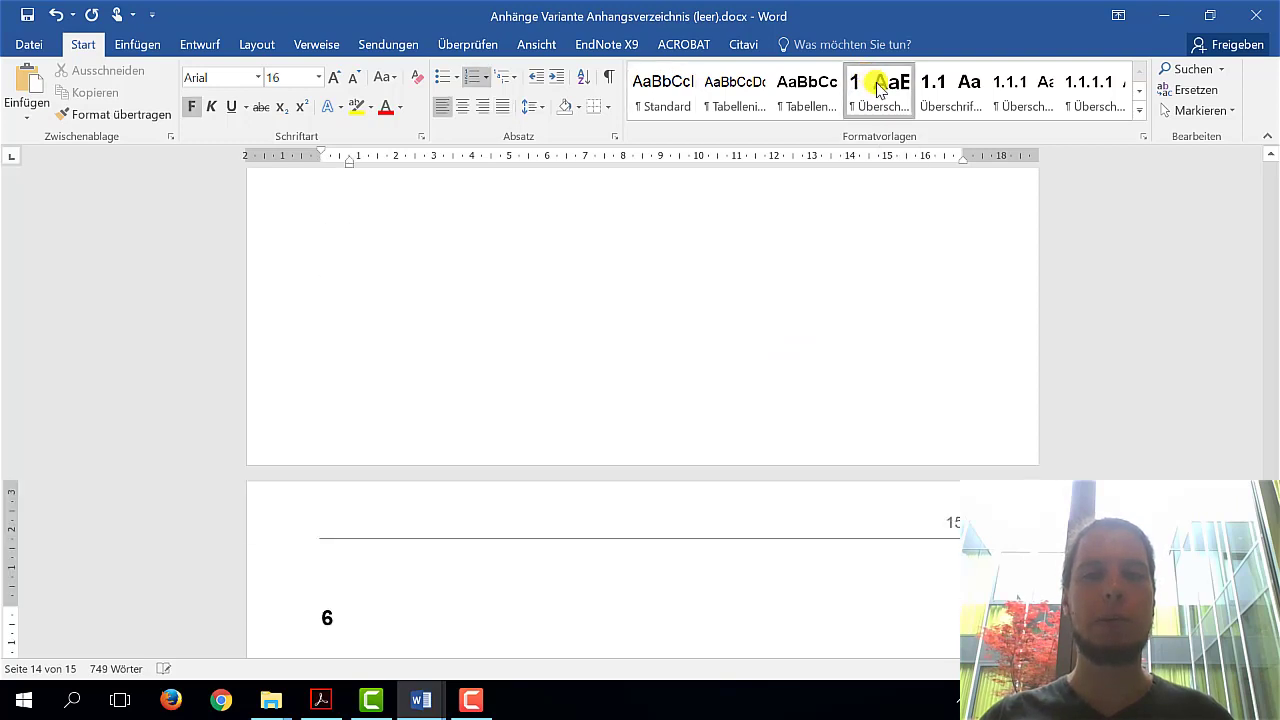
pyautogui.scroll(-3, 539, 483)
pyautogui.click(511, 386)
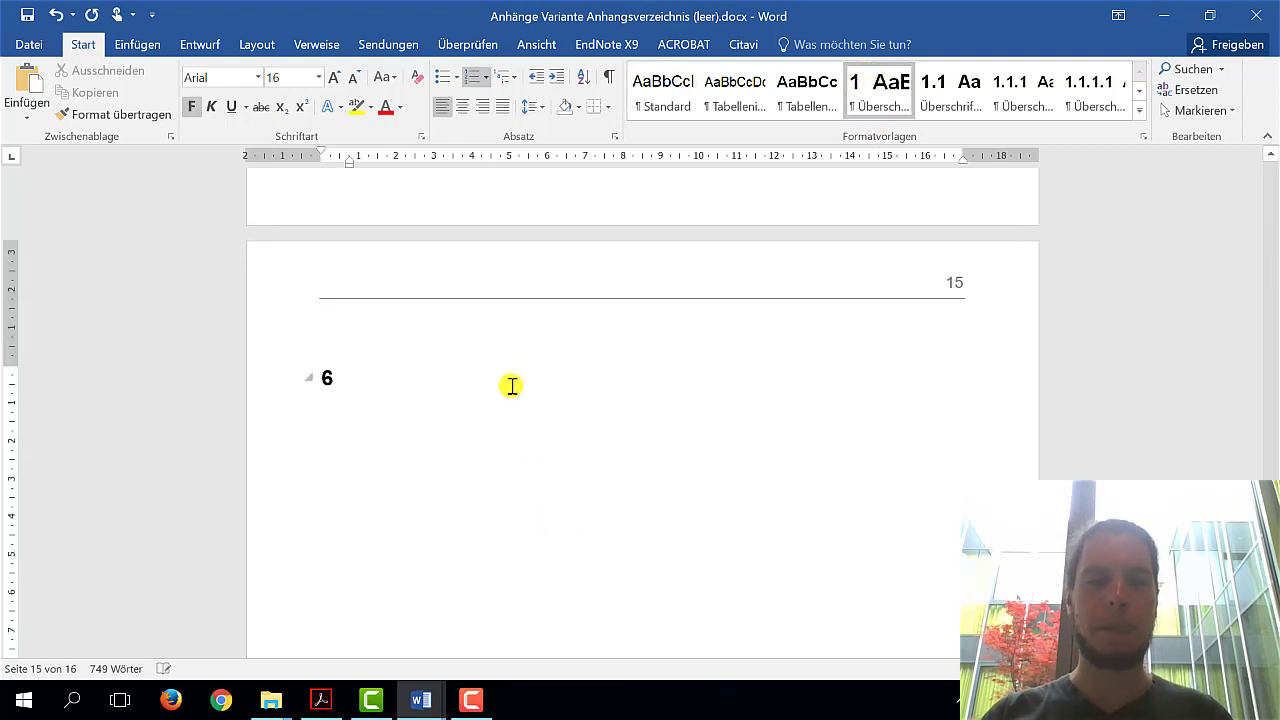
pyautogui.press('BackSpace')
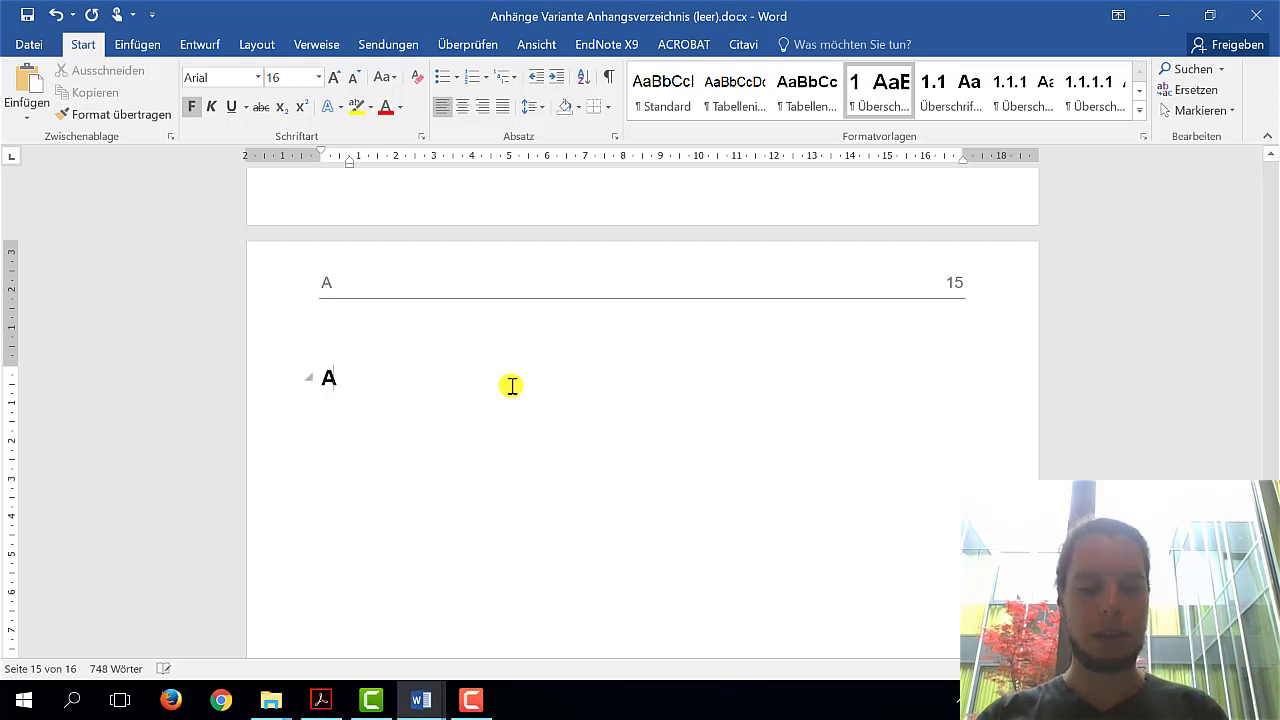
pyautogui.write('nhang I:')
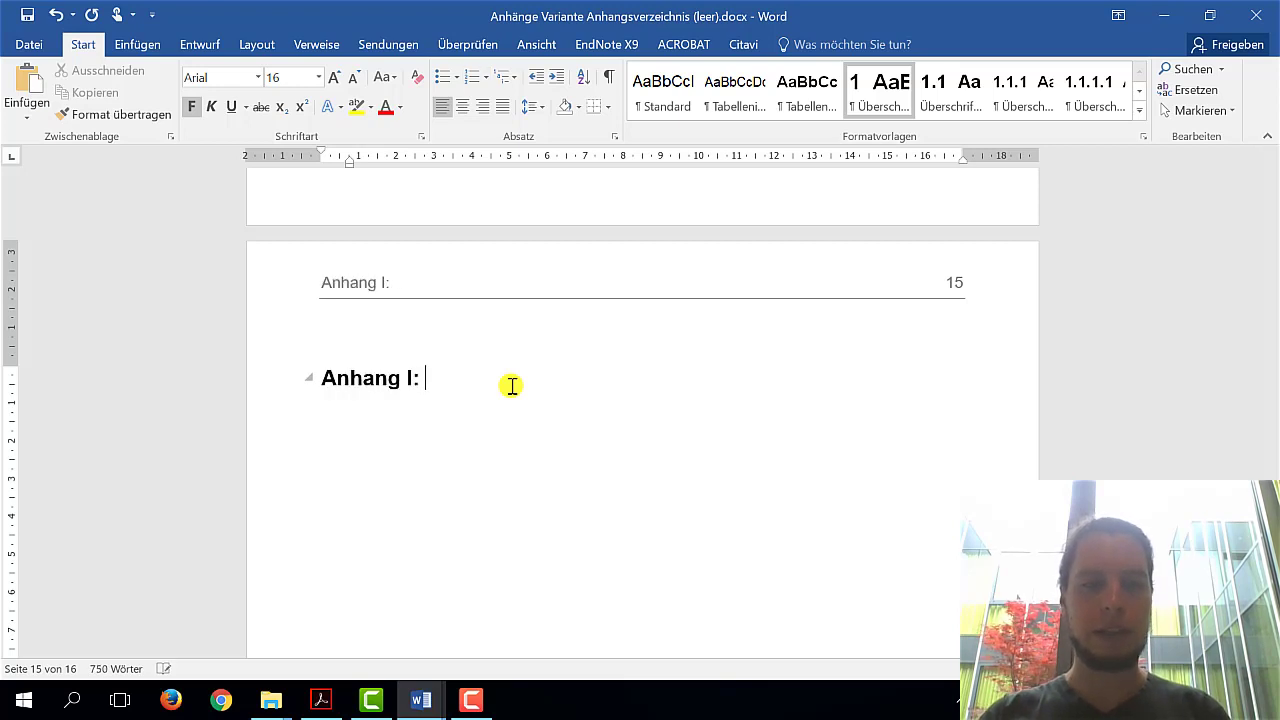
pyautogui.write('Name des An')
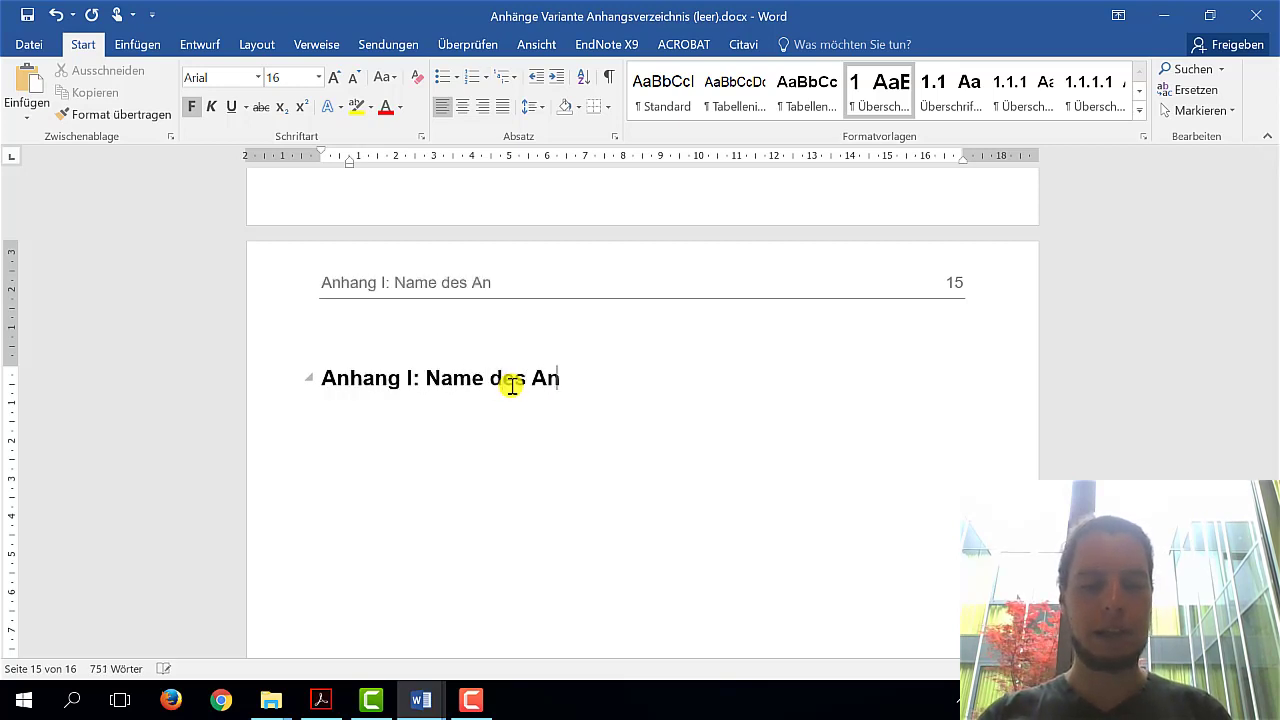
pyautogui.write('hangs')
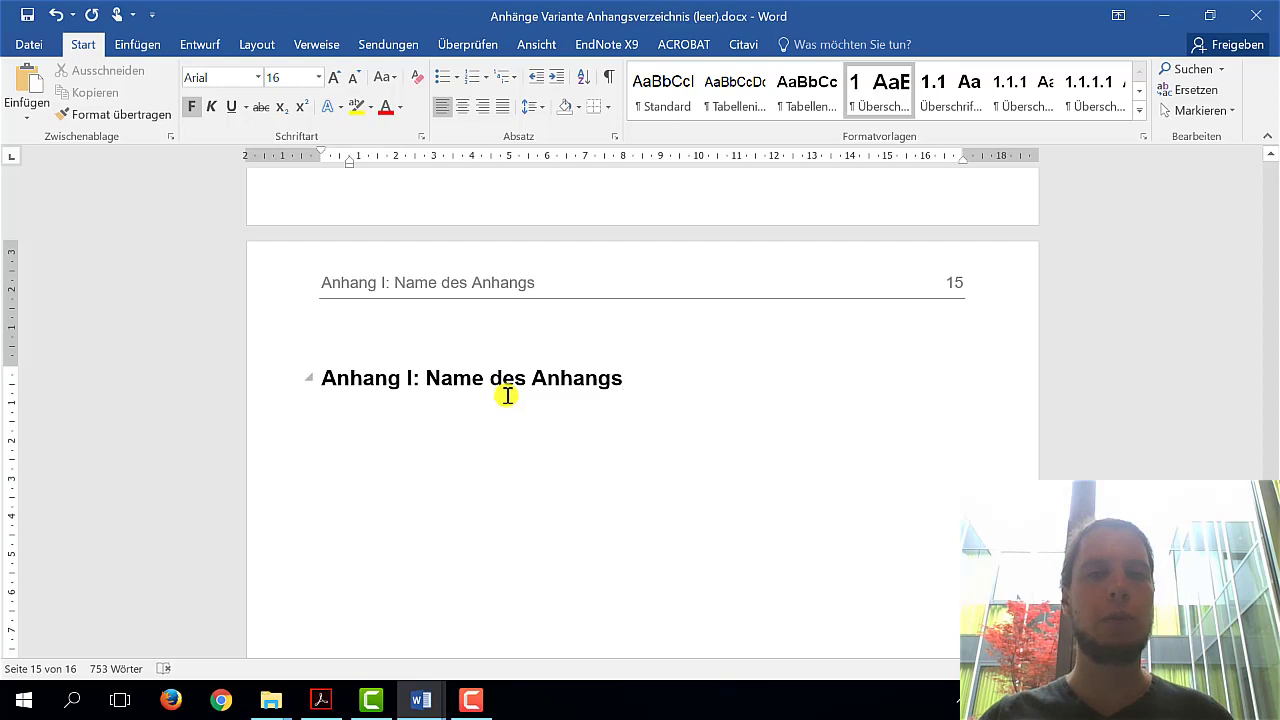
# Save the heading's formatting as new style 'Anhangsüberschrift' and insert a page break after it.
pyautogui.rightClick(499, 380)
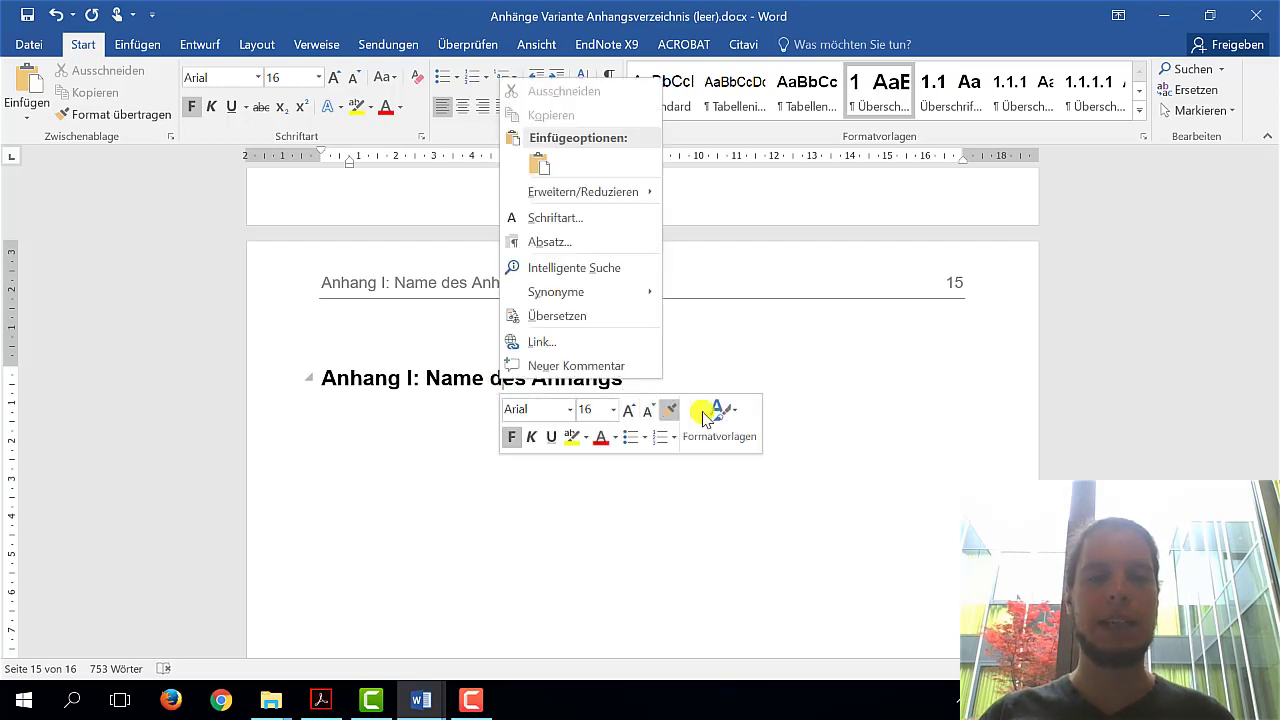
pyautogui.click(745, 428)
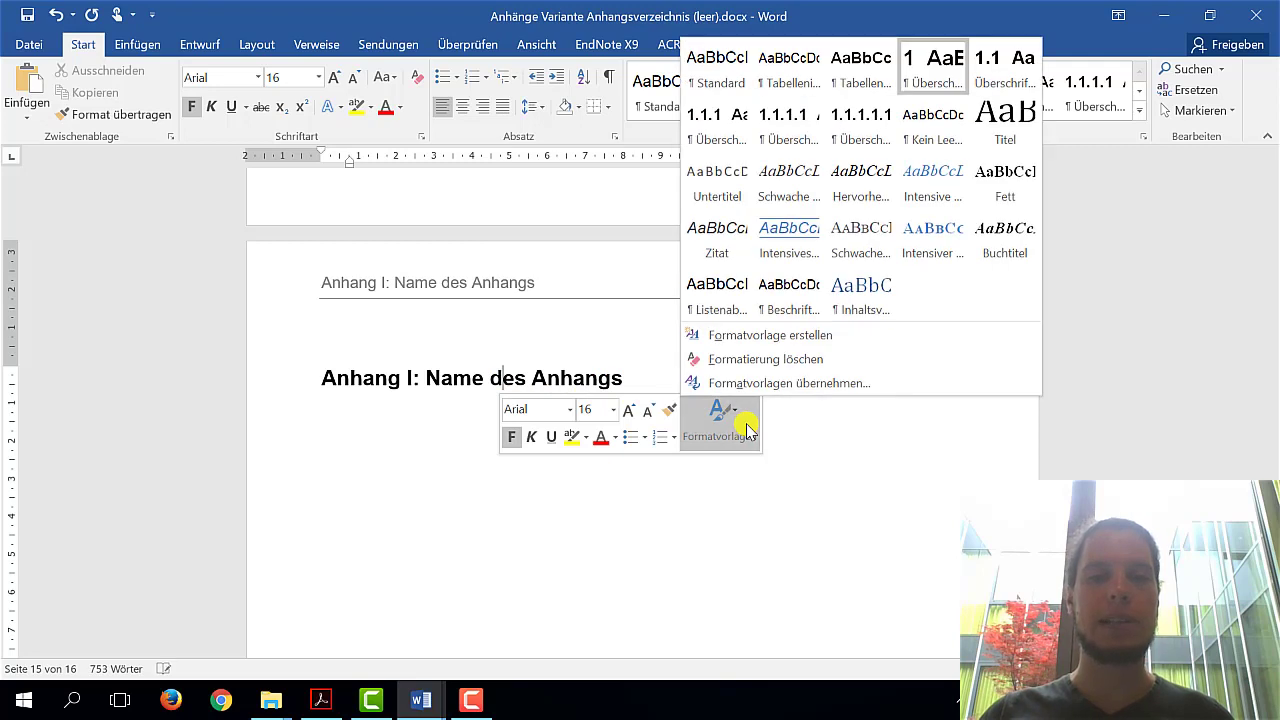
pyautogui.click(763, 337)
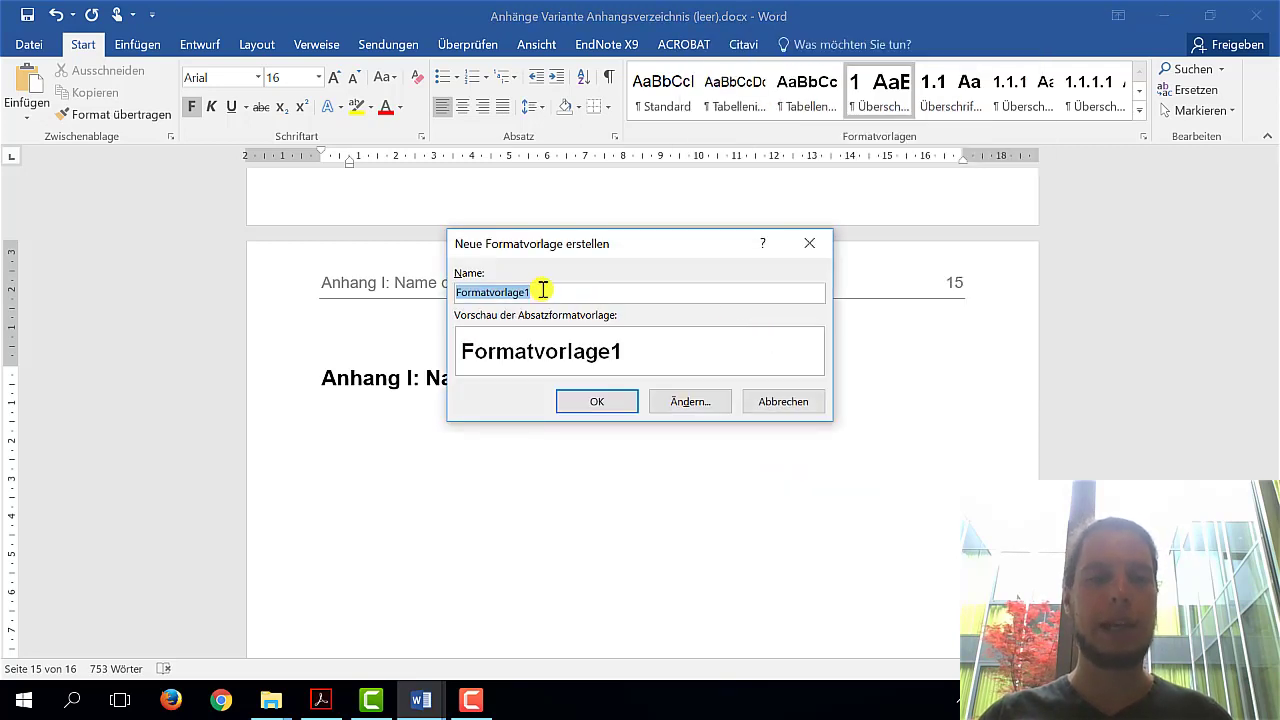
pyautogui.write('Anhangs')
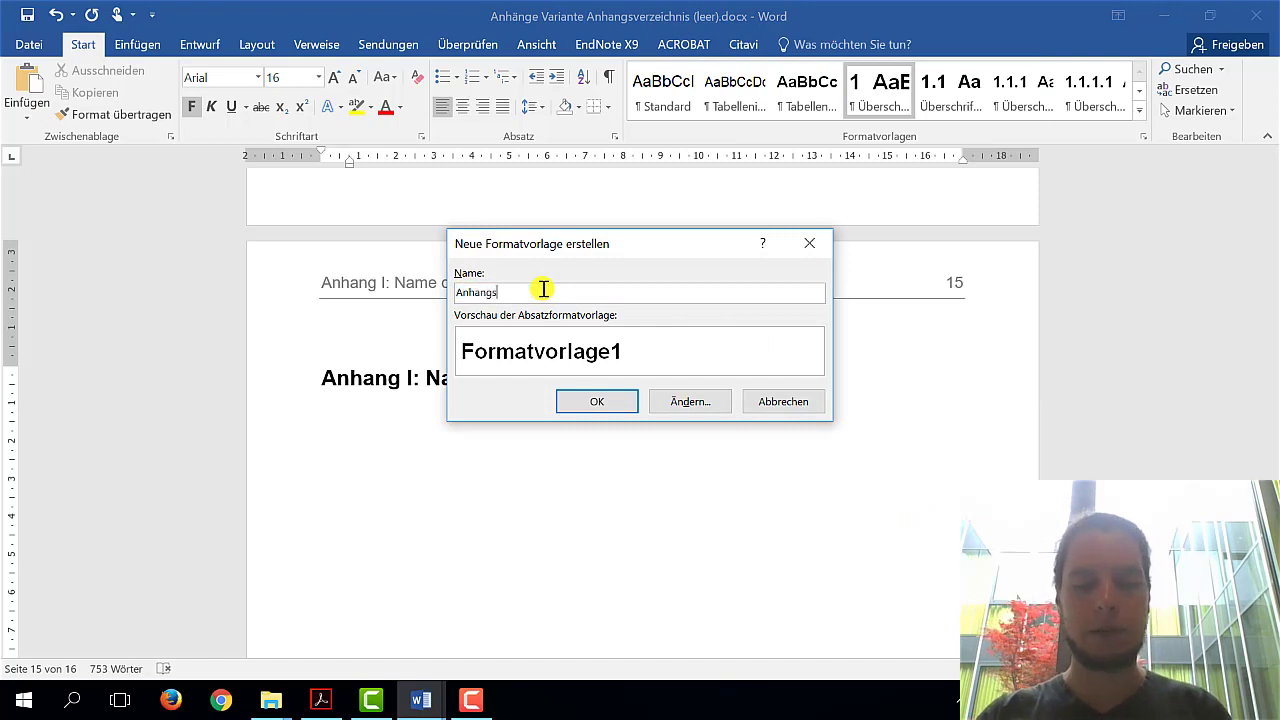
pyautogui.write('überschrift 1')
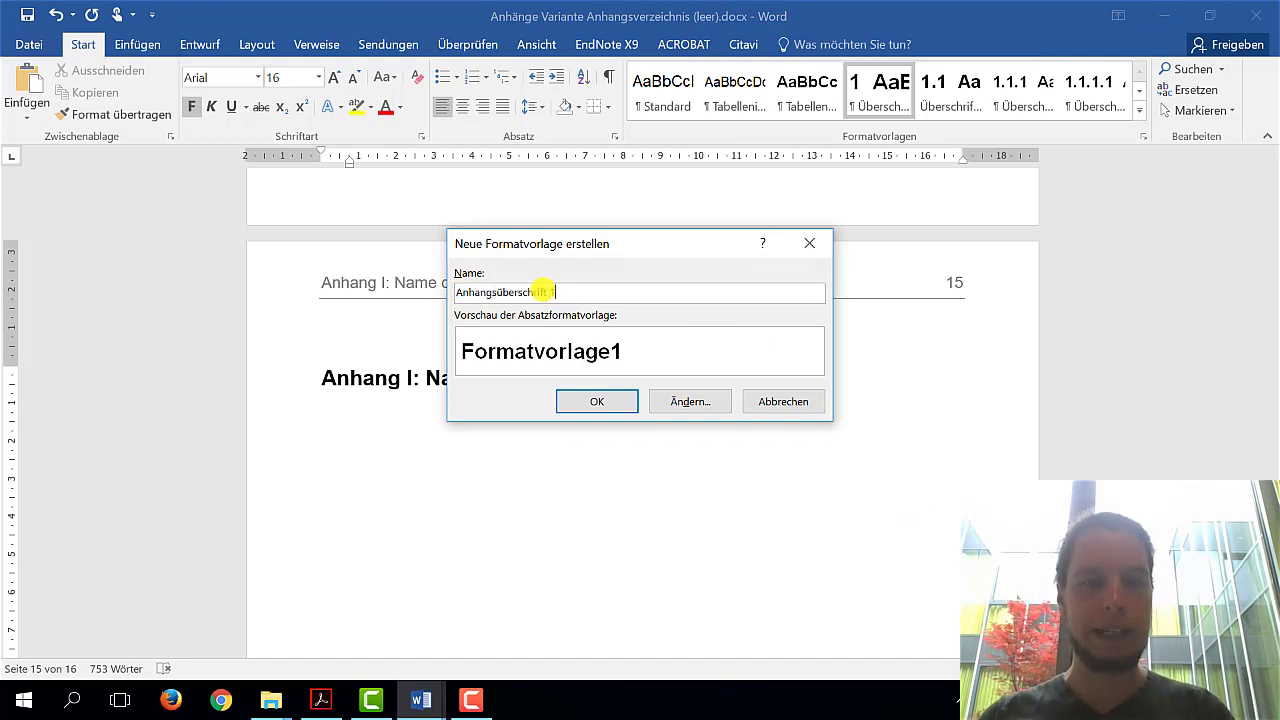
pyautogui.click(591, 401)
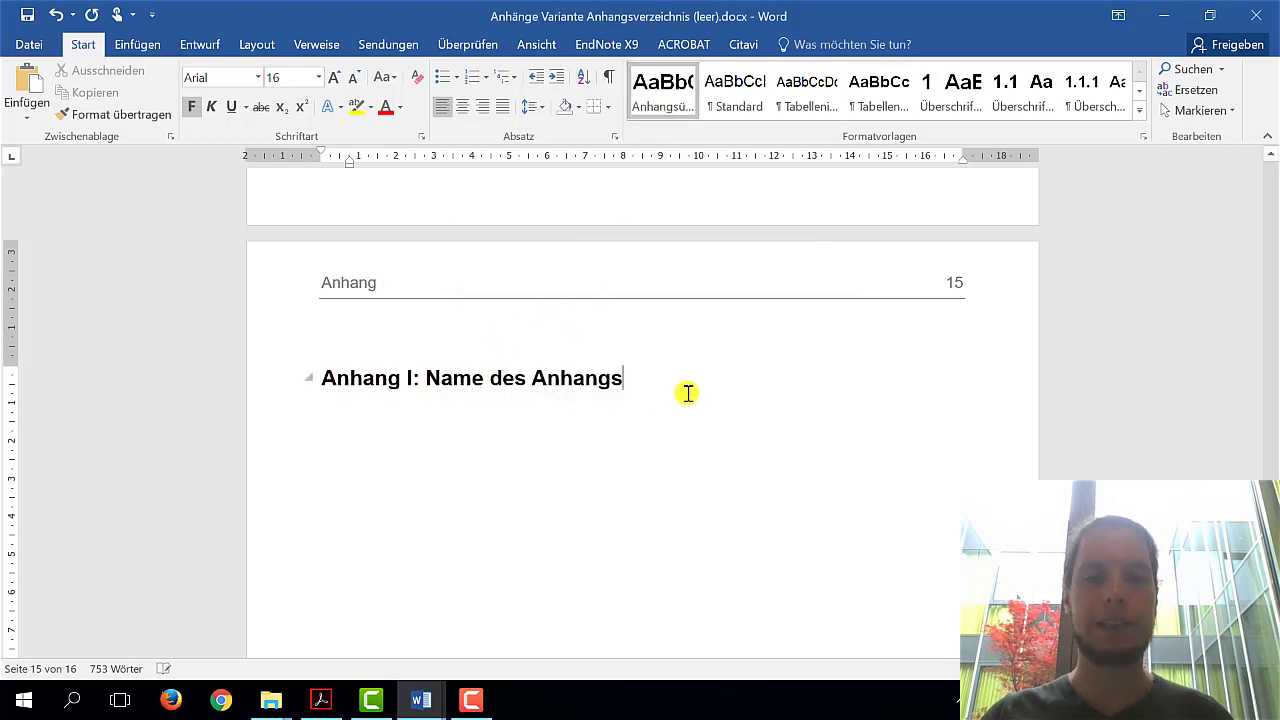
pyautogui.hotkey('ctrl', 'Return')
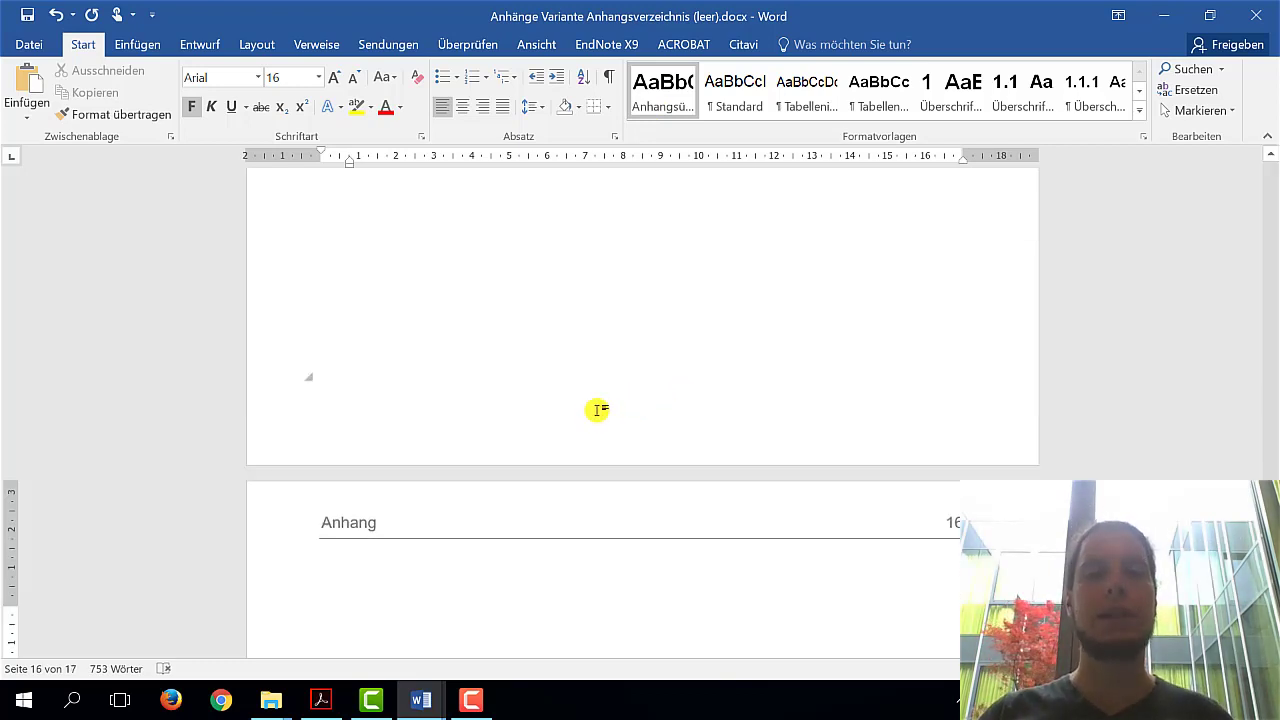
pyautogui.scroll(-1, 336, 606)
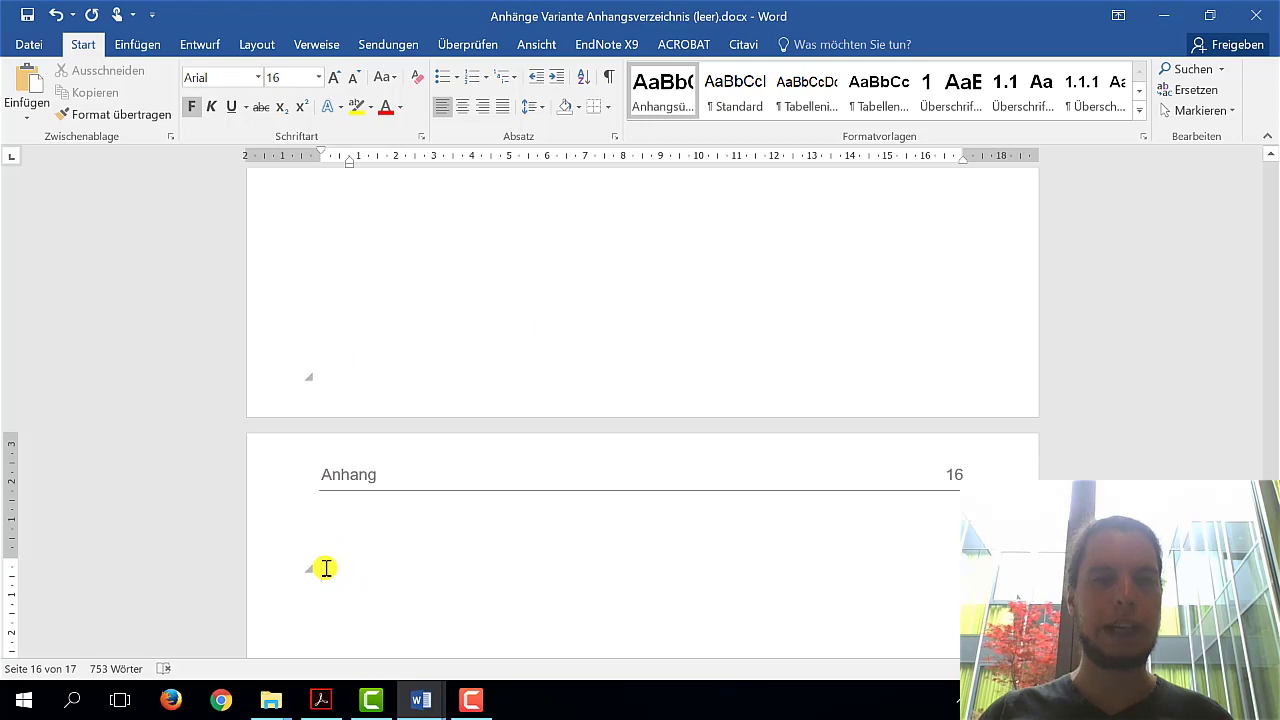
# Make Standard follow the Anhangsüberschrift style and delete the empty paragraph under the heading.
pyautogui.rightClick(664, 93)
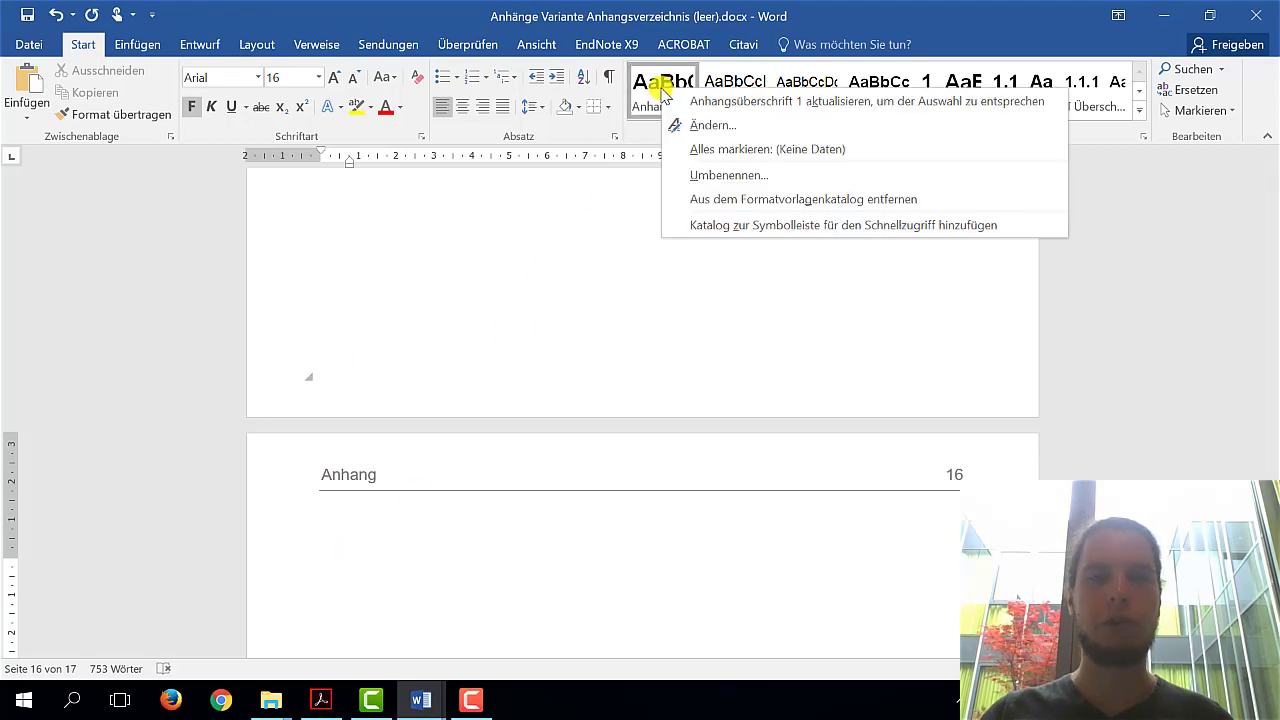
pyautogui.click(712, 127)
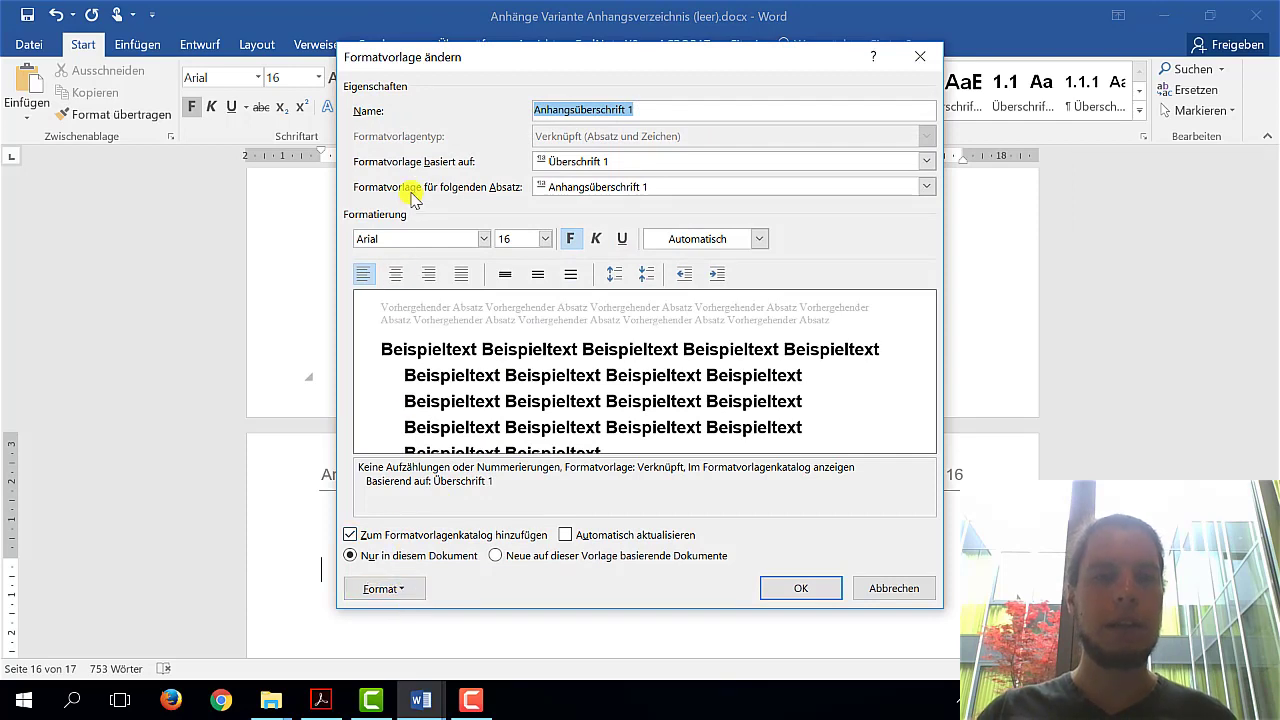
pyautogui.click(578, 187)
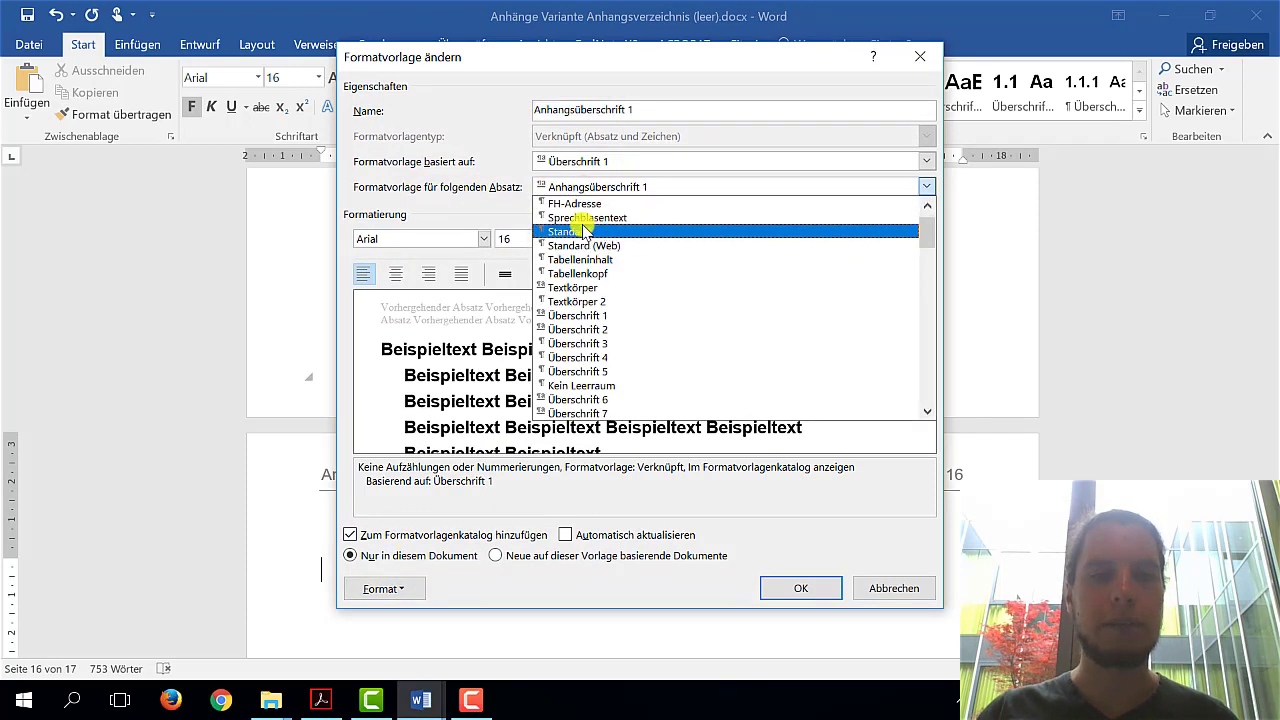
pyautogui.click(572, 231)
pyautogui.click(805, 588)
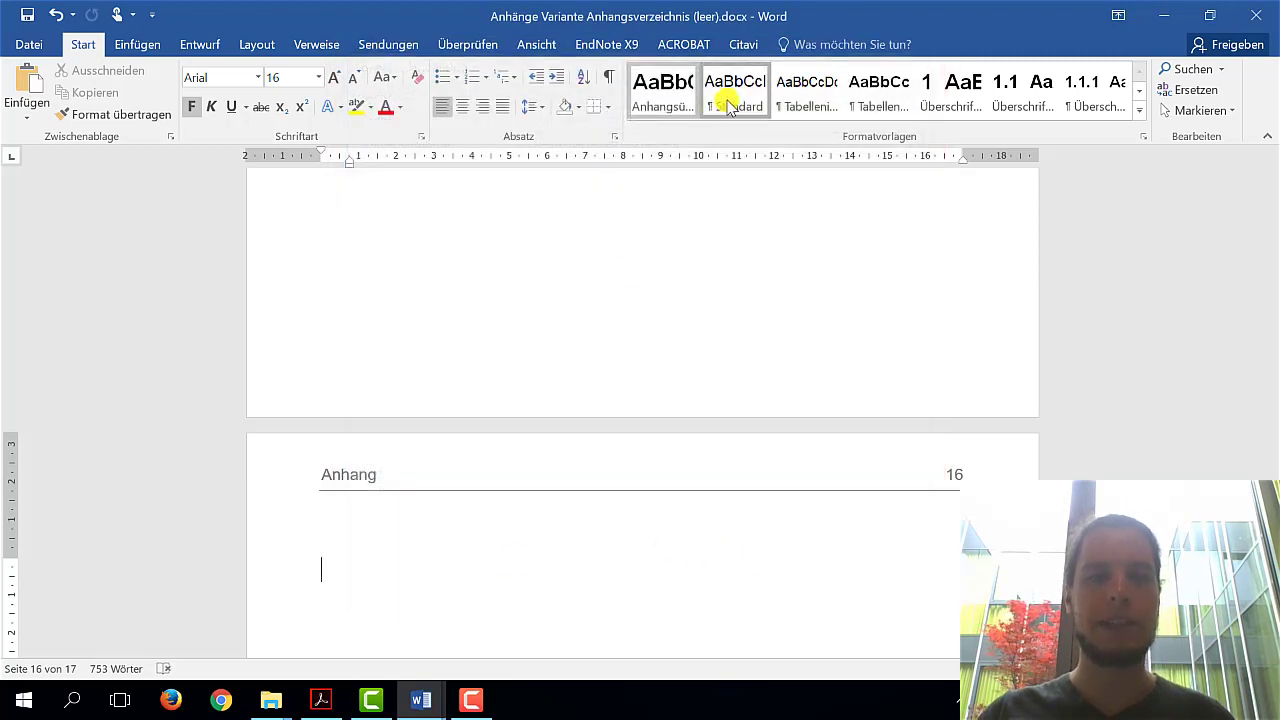
pyautogui.click(726, 92)
pyautogui.press('BackSpace')
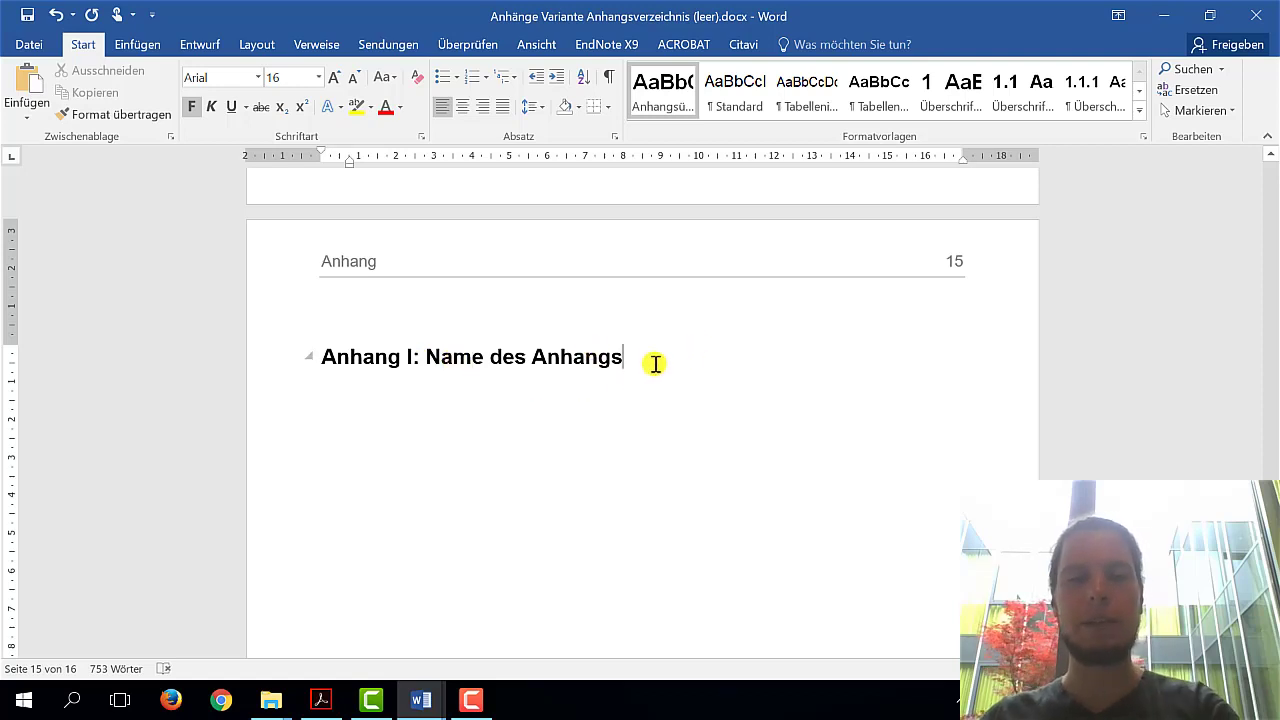
# Add the heading 'Anhang II: Name des zweiten Anhangs' in the Anhangsüberschrift style.
pyautogui.press('Return')
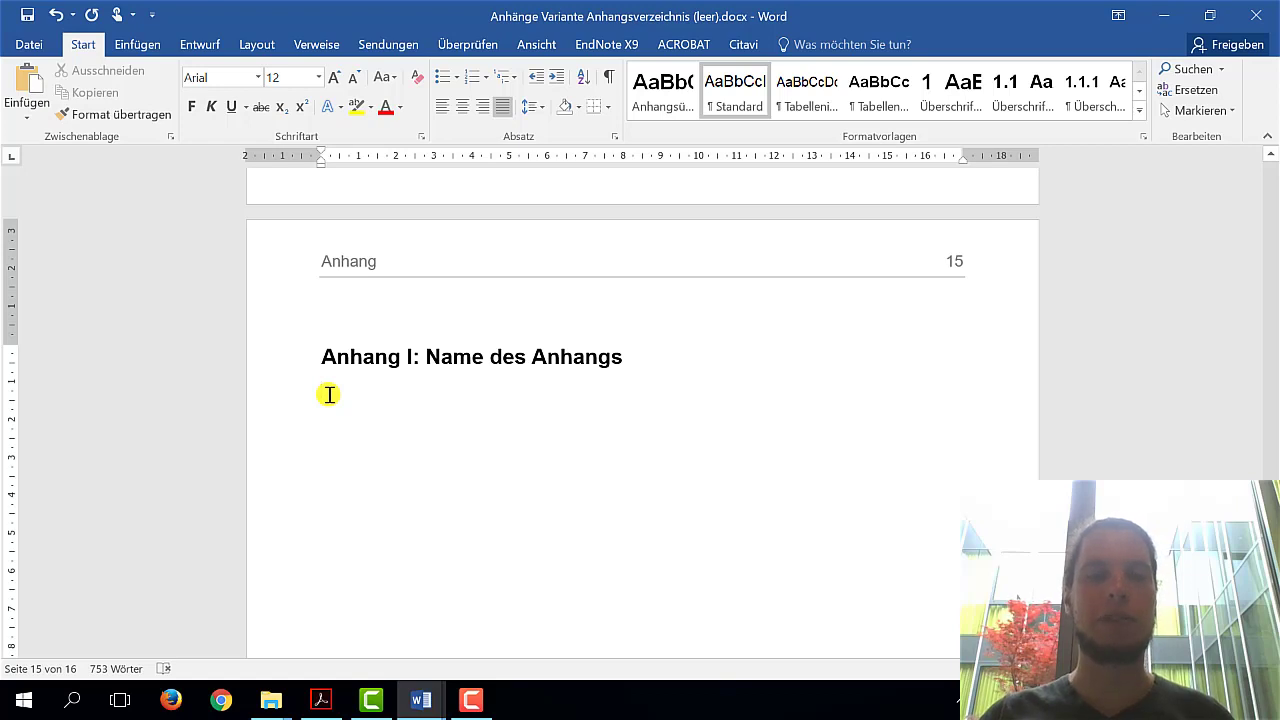
pyautogui.click(664, 88)
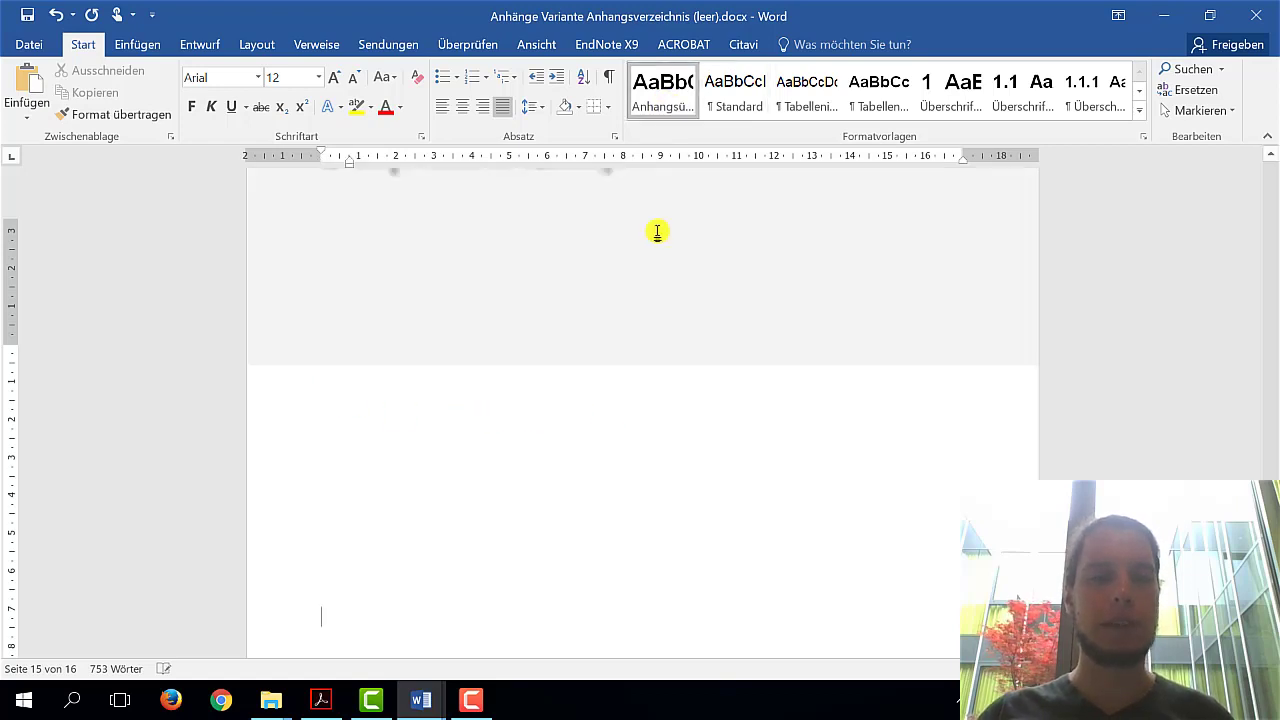
pyautogui.write('An')
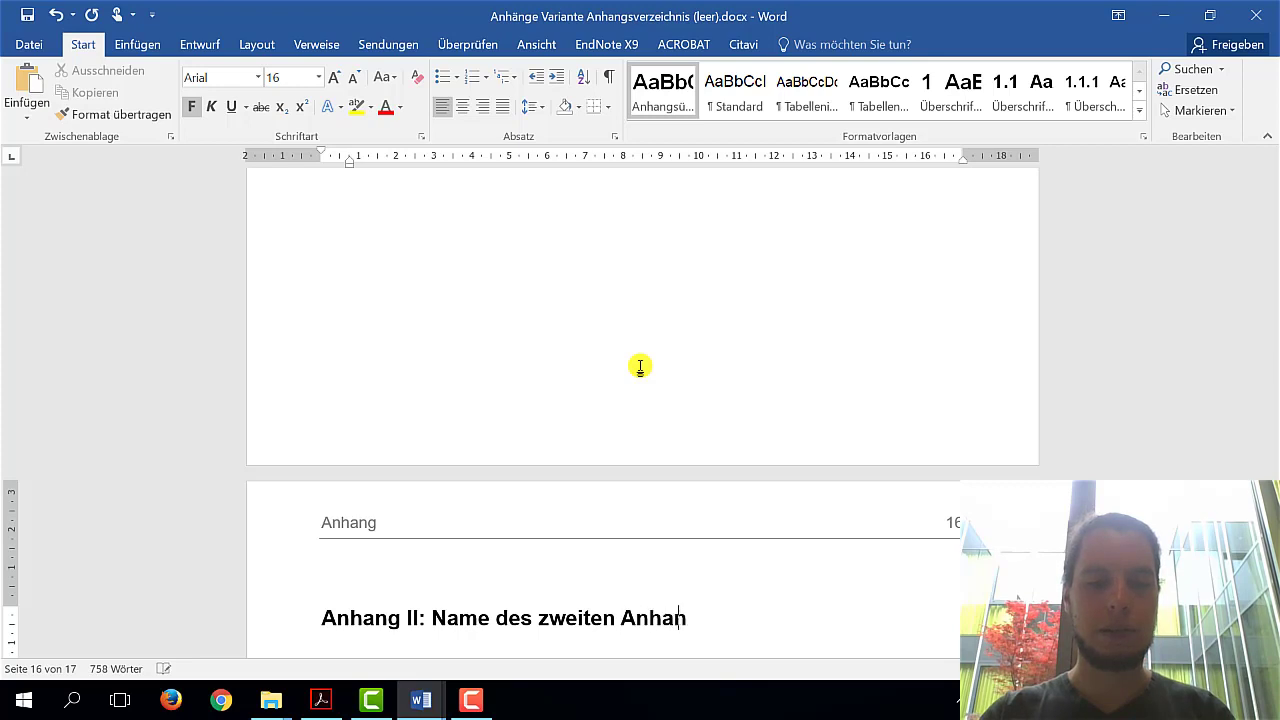
pyautogui.press('Return')
# Add sub-heading 'Anhang II-A: Name des Unteranhangs' as Überschrift 1.1 and remove its 5.1 numbering.
pyautogui.scroll(-2, 640, 366)
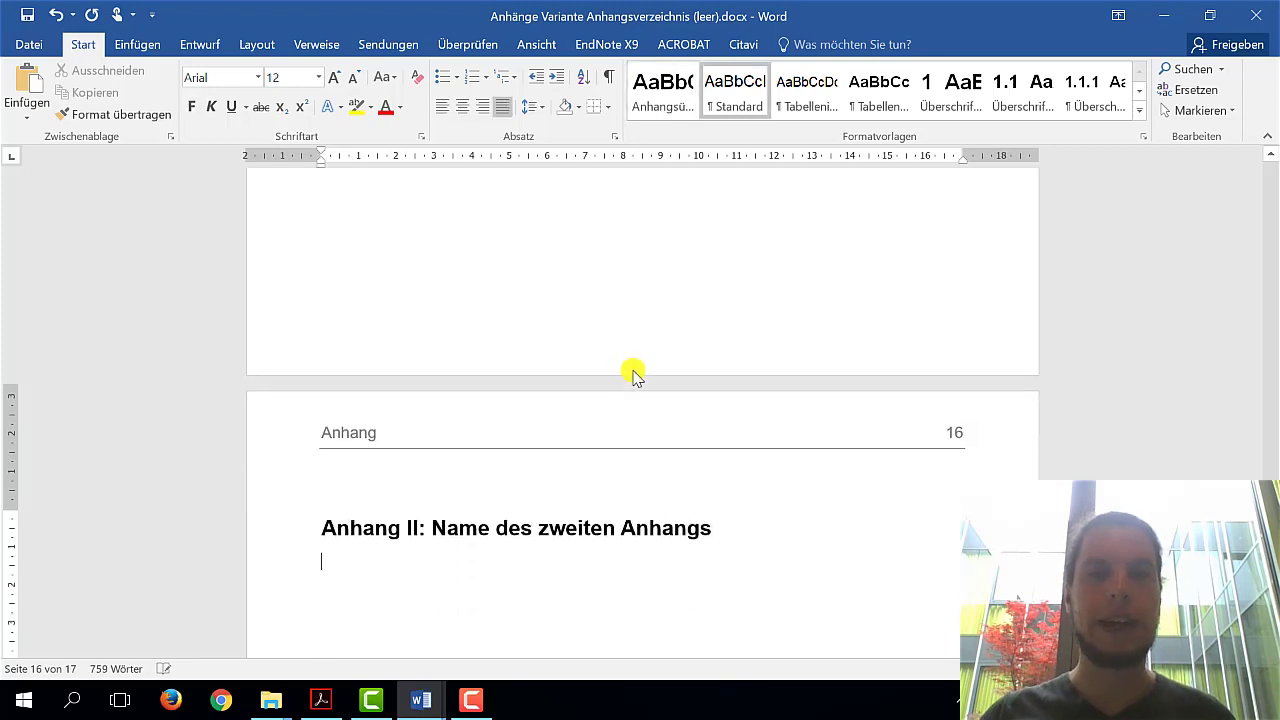
pyautogui.scroll(-1, 633, 370)
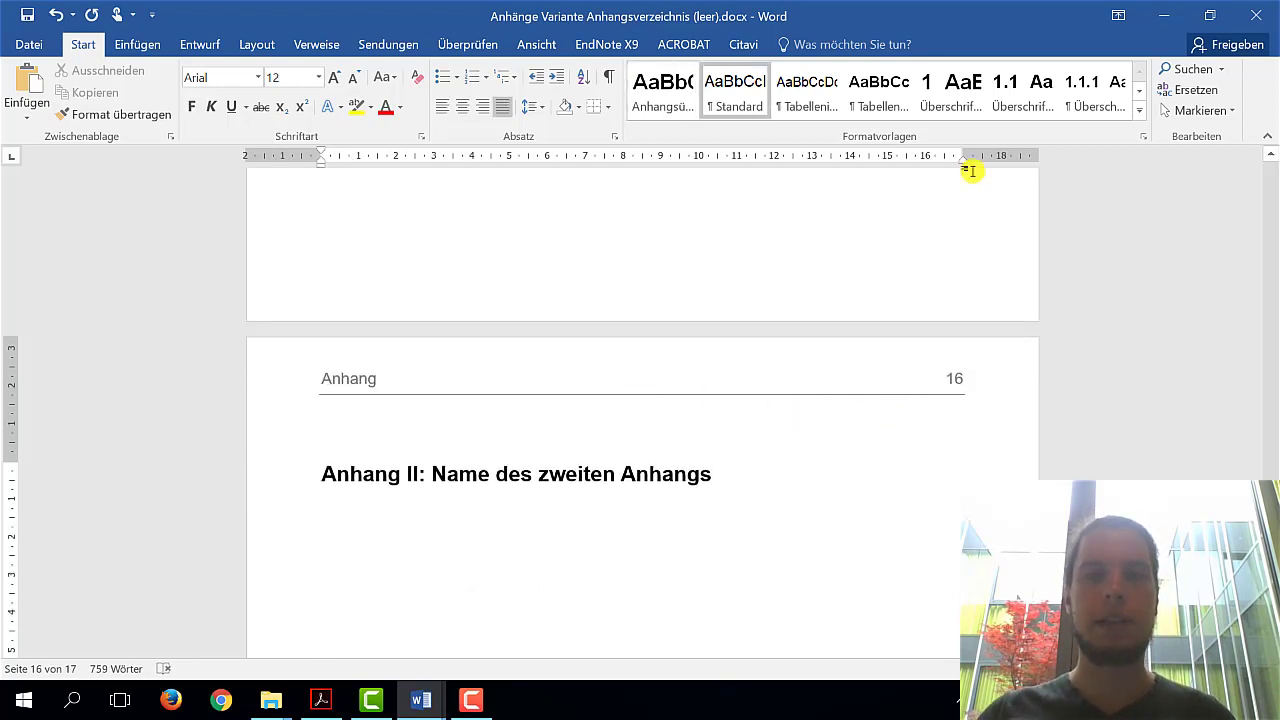
pyautogui.click(1025, 95)
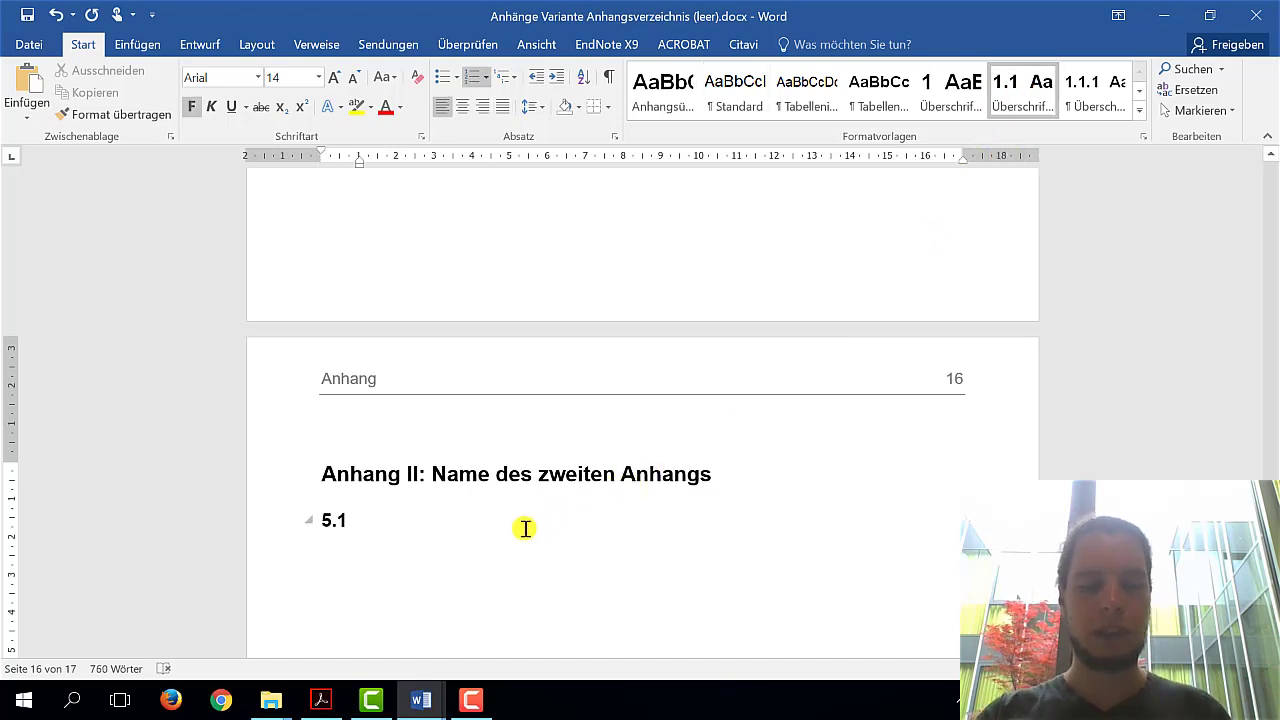
pyautogui.write('Anhang II')
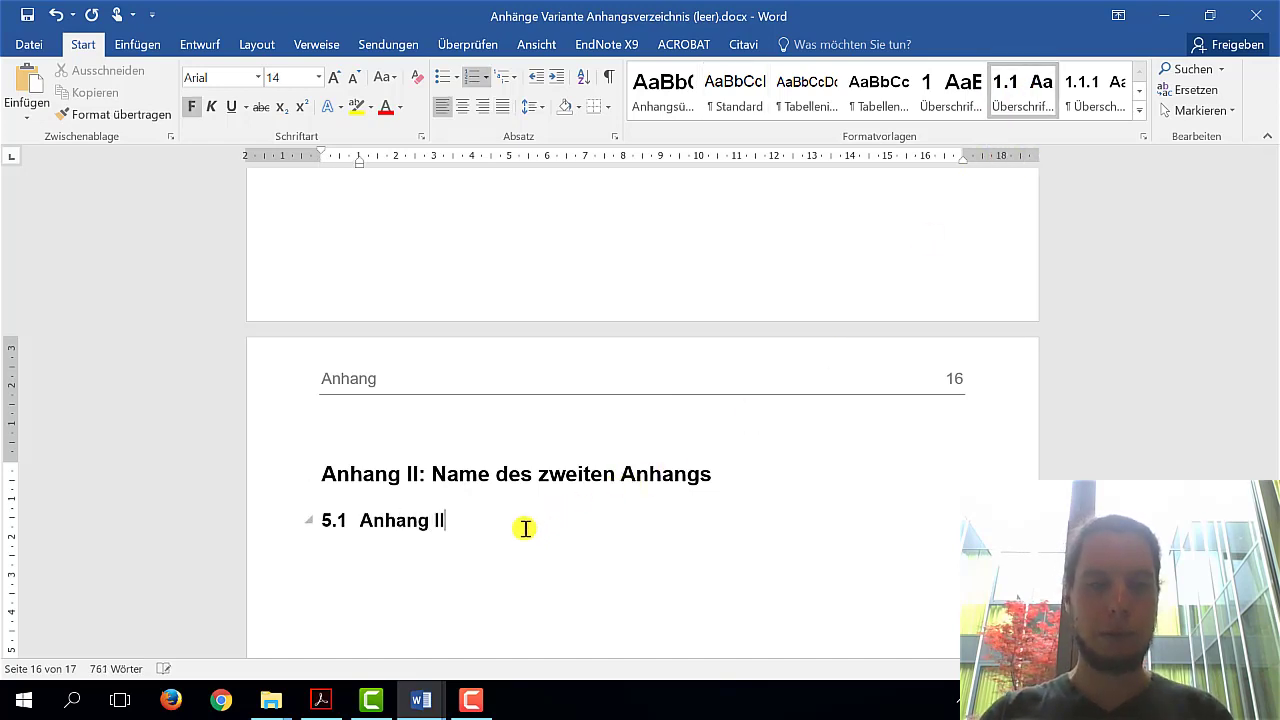
pyautogui.write('-A: Name des Unteranhang')
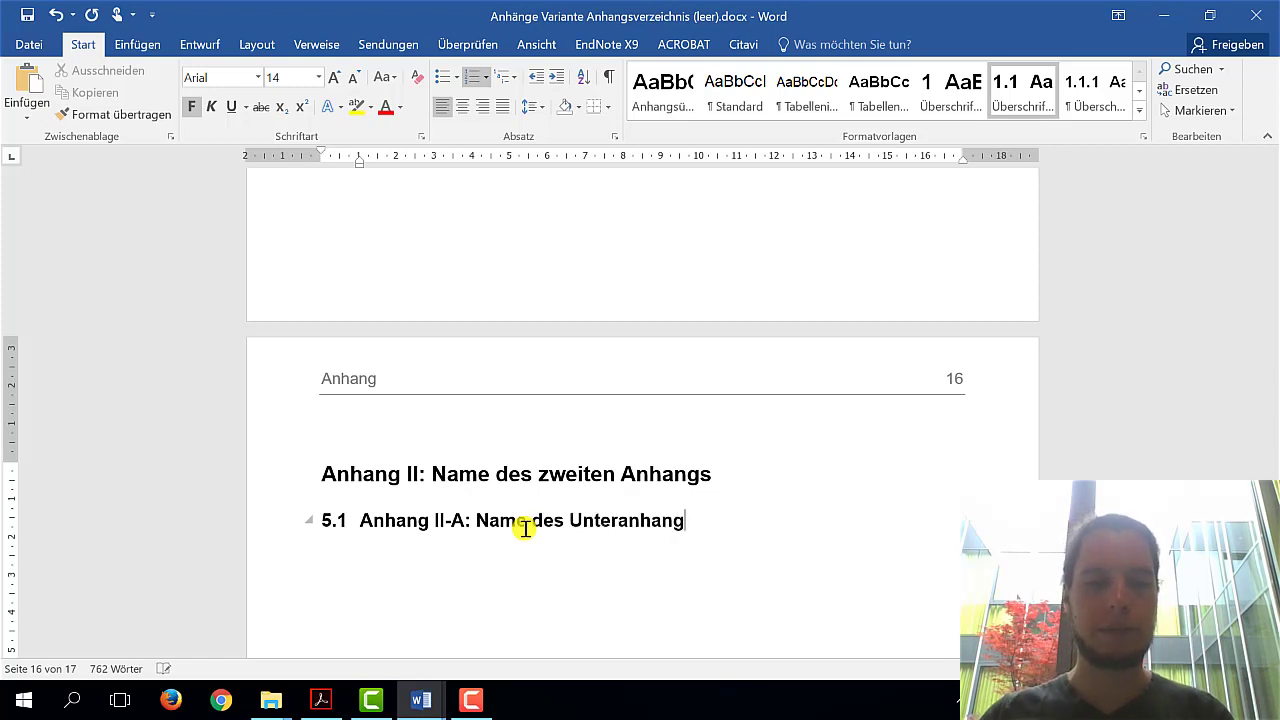
pyautogui.write('s')
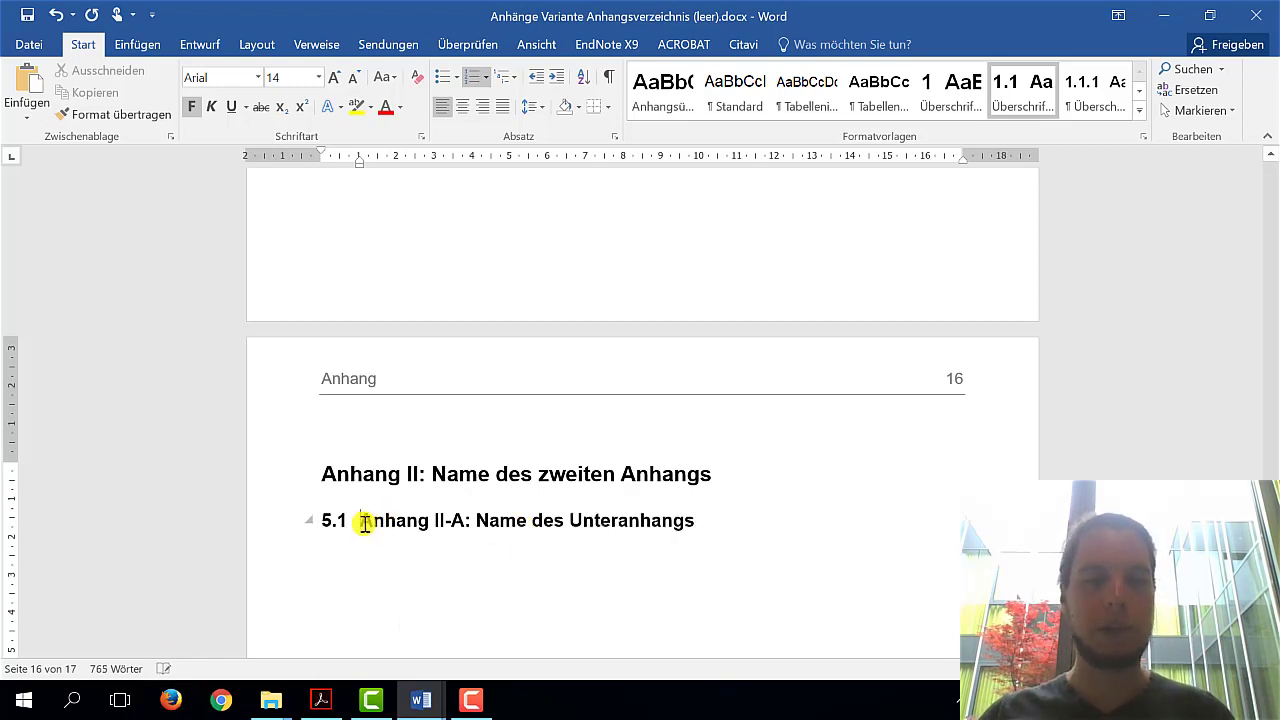
pyautogui.press('BackSpace')
pyautogui.press('BackSpace')
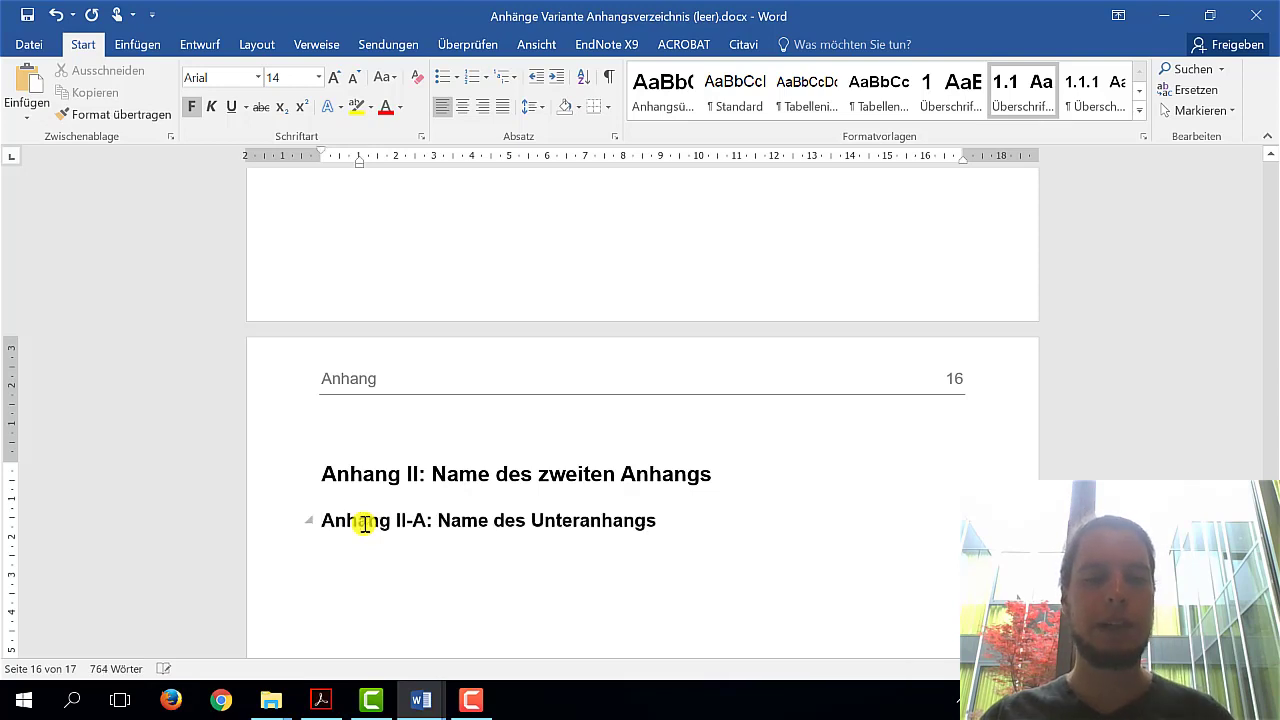
# Create the style 'Anhangsüberschrift 2' from the sub-heading's formatting.
pyautogui.rightClick(365, 523)
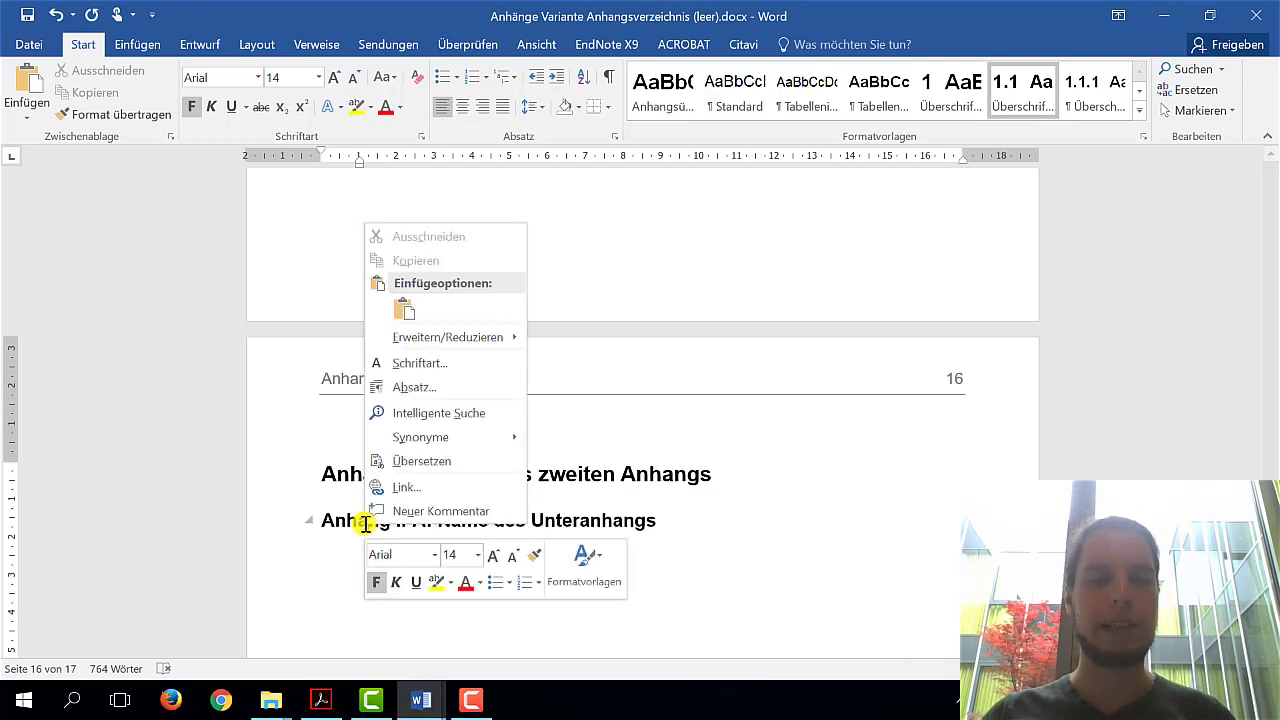
pyautogui.click(588, 568)
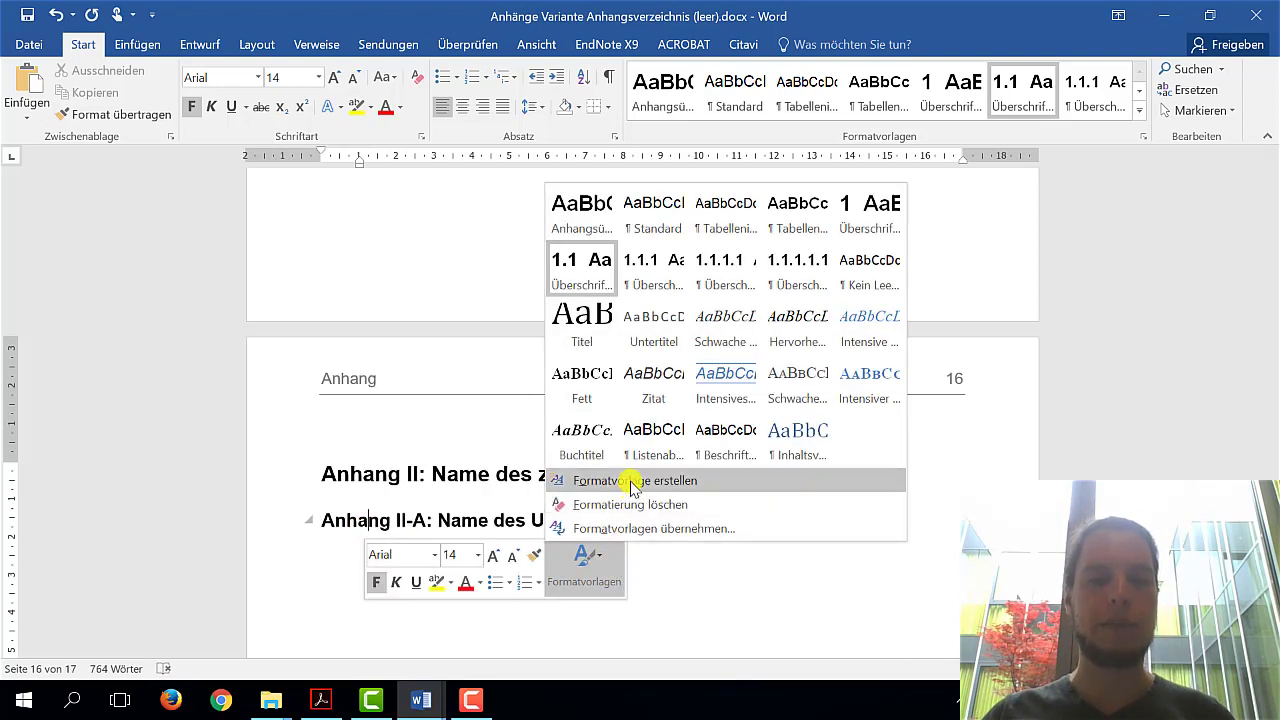
pyautogui.click(629, 480)
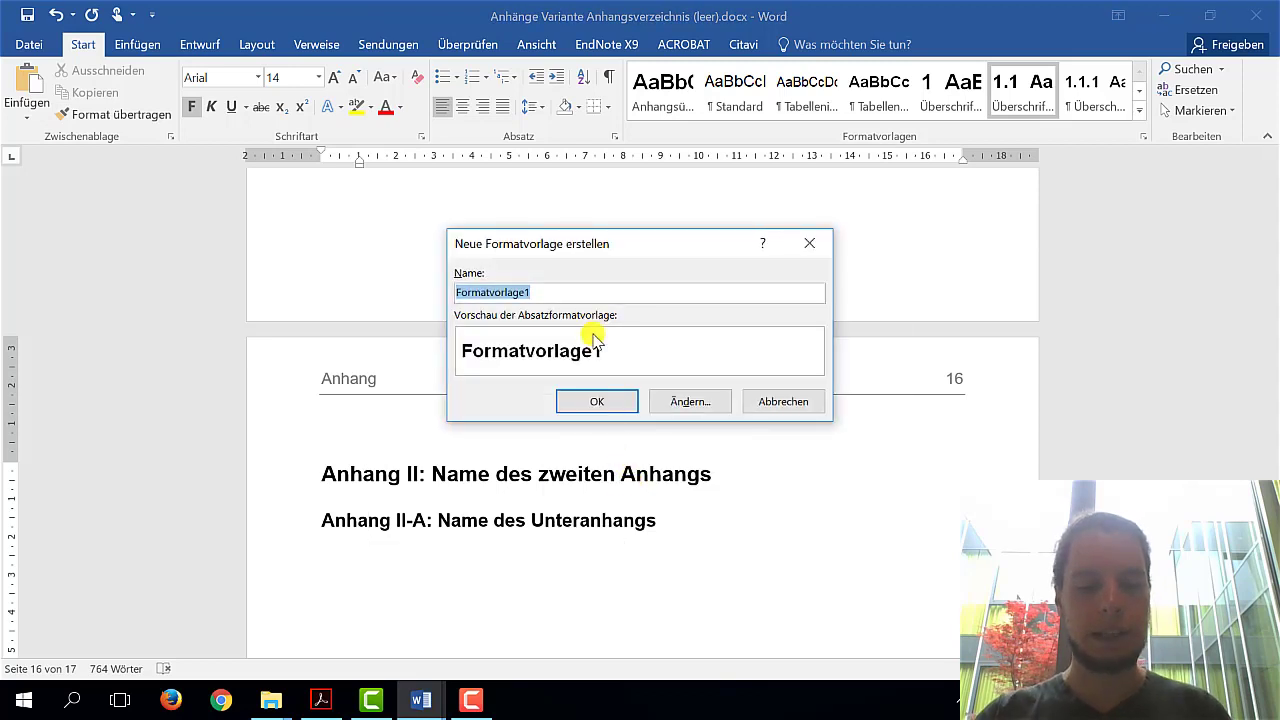
pyautogui.write('Anhangsüberschrift 2')
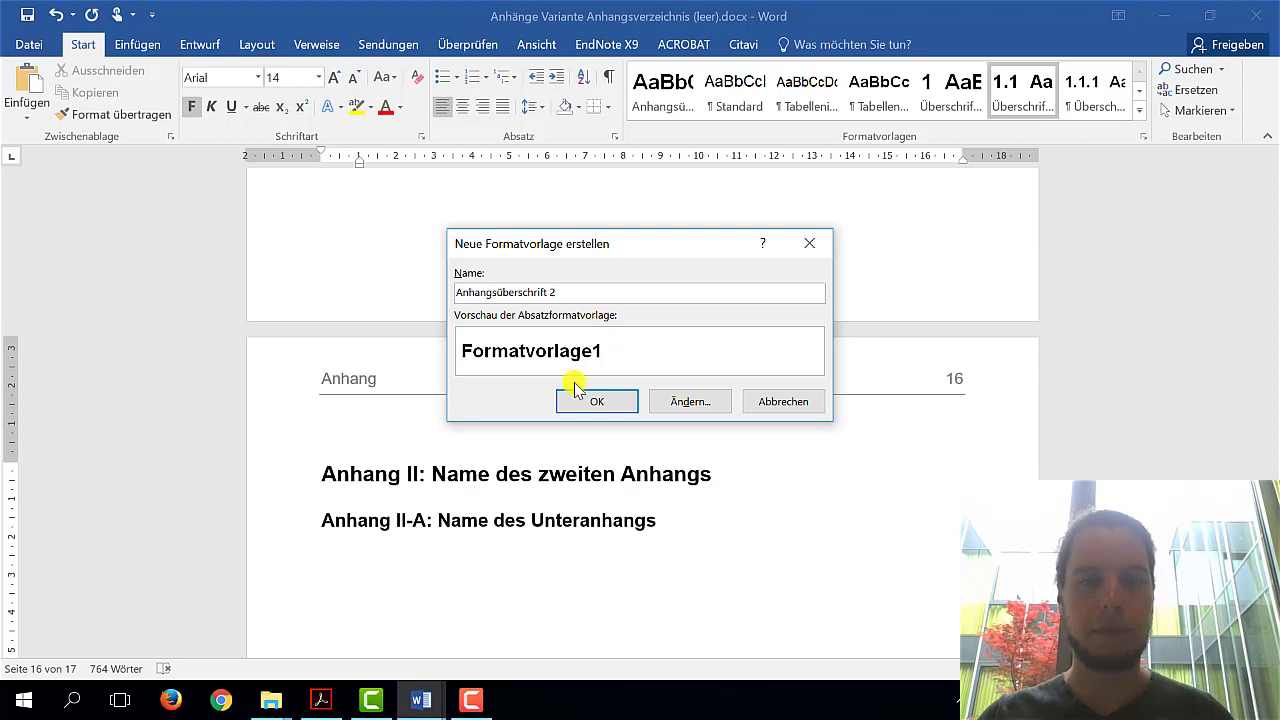
pyautogui.click(596, 402)
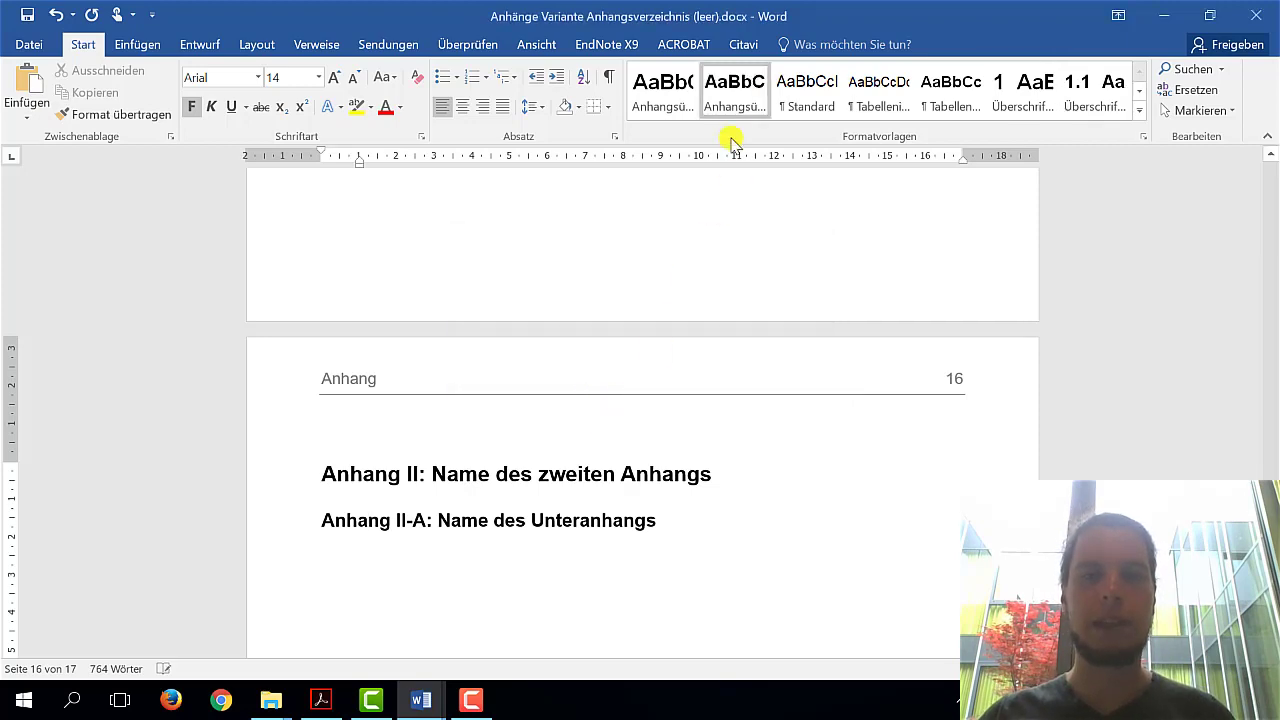
# Set Standard as the following-paragraph style of Anhangsüberschrift 2.
pyautogui.rightClick(738, 90)
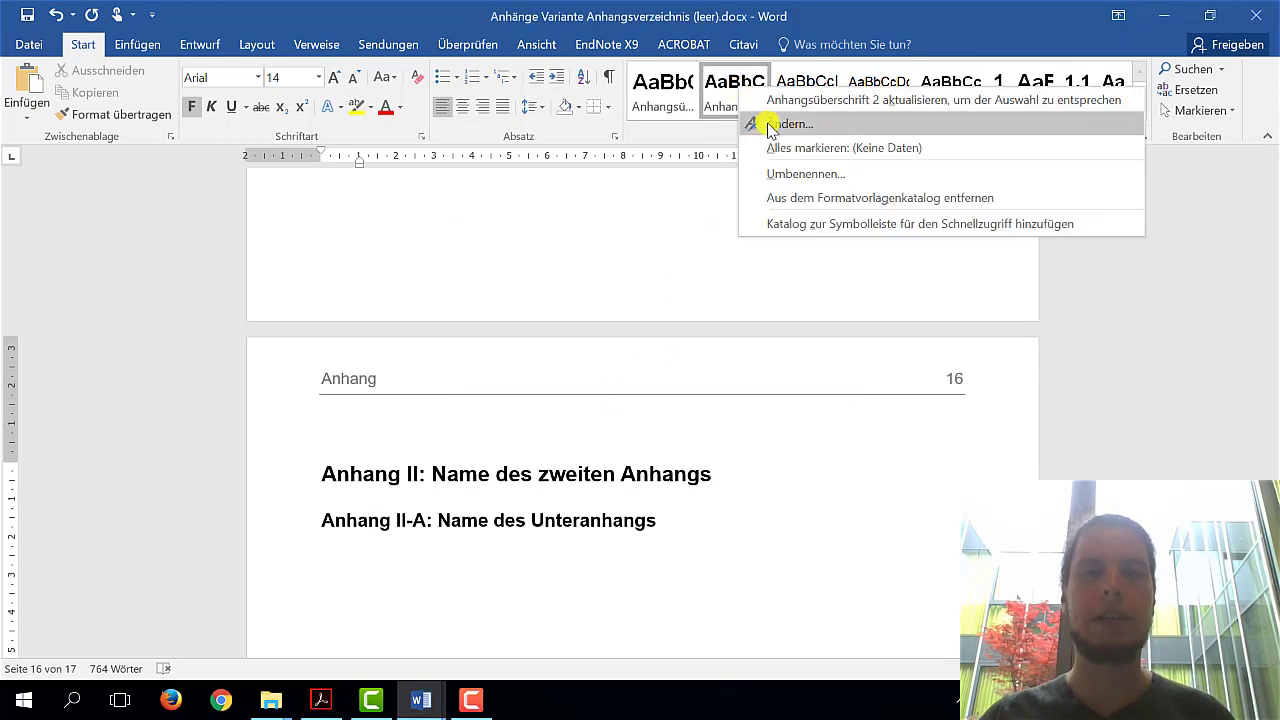
pyautogui.click(748, 123)
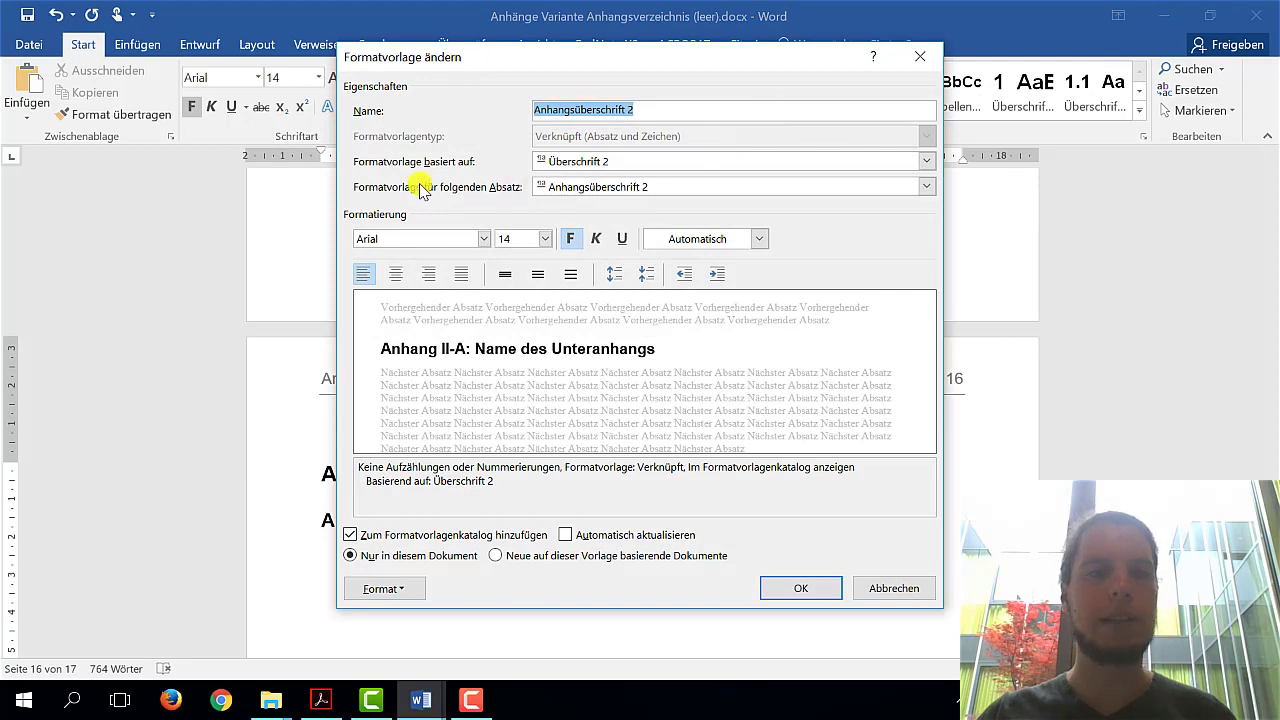
pyautogui.click(588, 188)
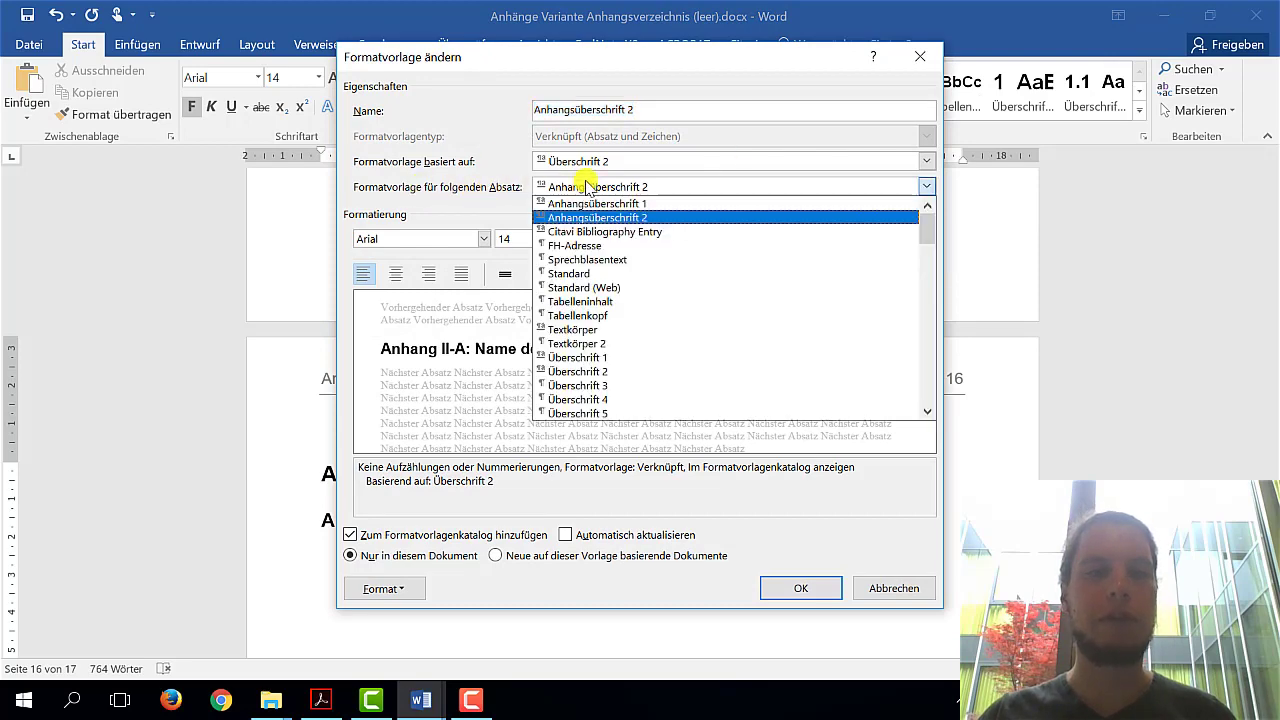
pyautogui.click(586, 273)
pyautogui.click(800, 590)
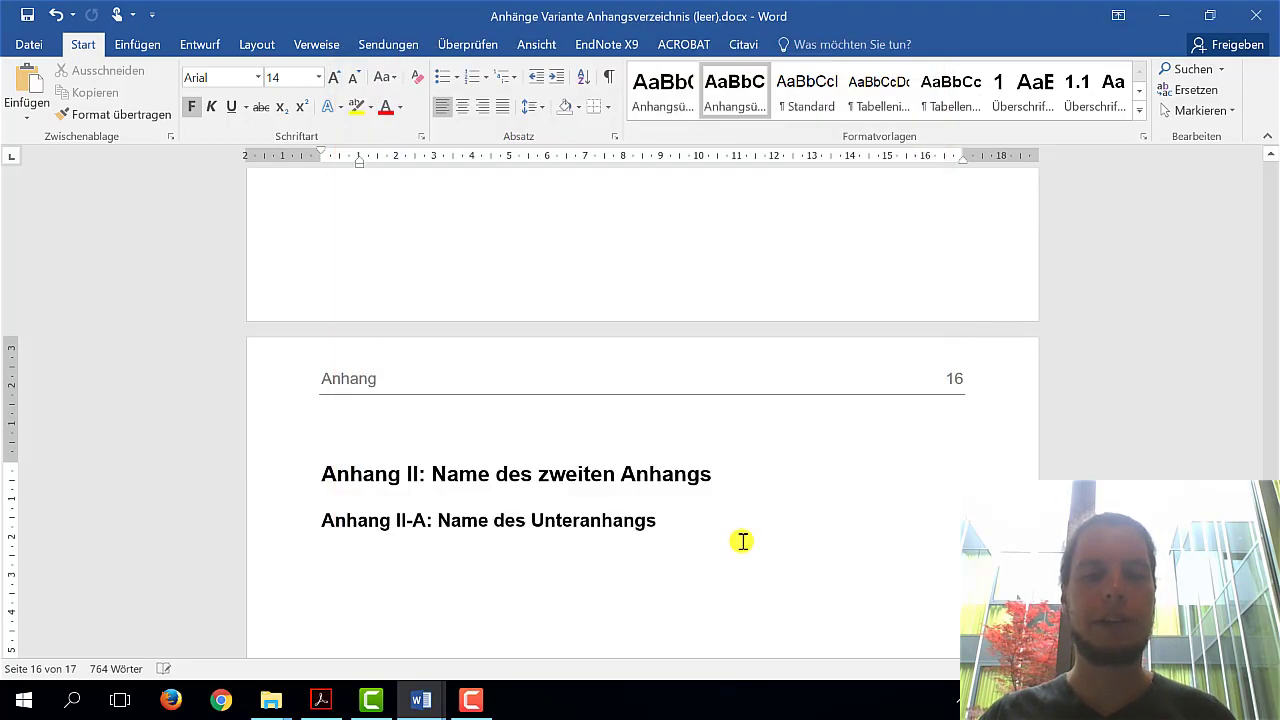
pyautogui.click(676, 530)
# Type test text under the sub-heading to confirm a Standard paragraph follows it.
pyautogui.press('Return')
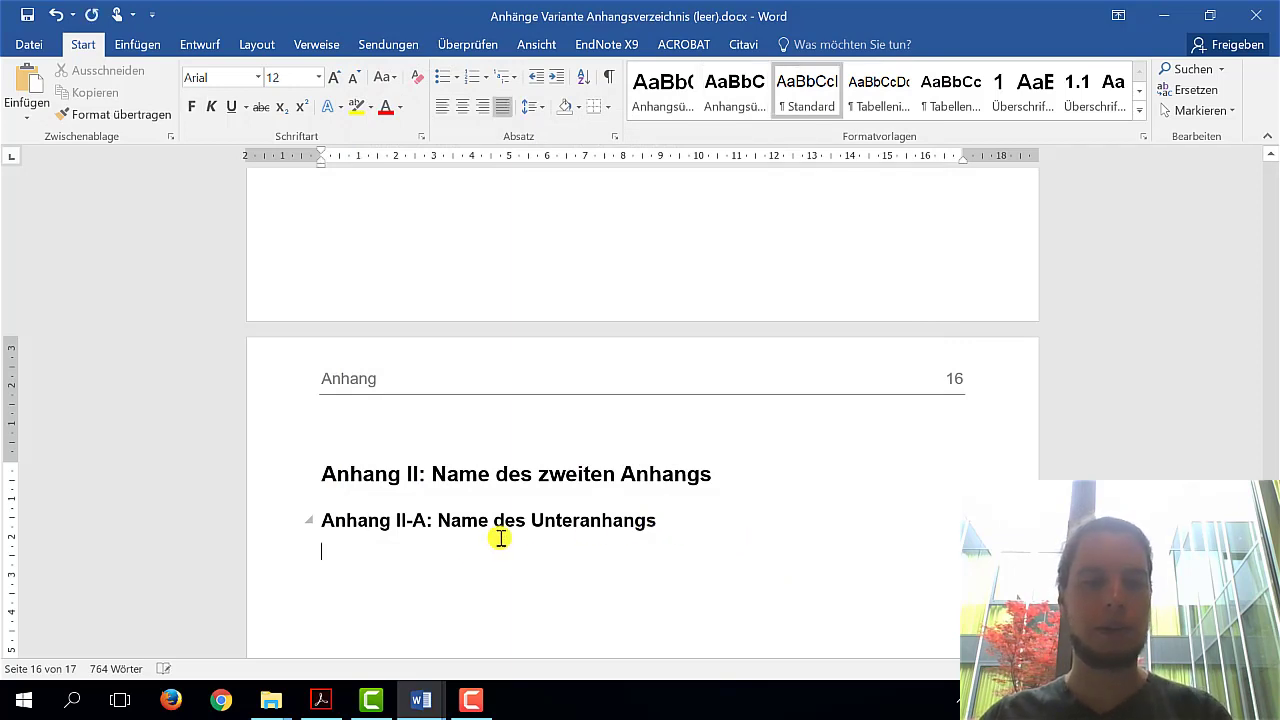
pyautogui.write('fsdcsf')
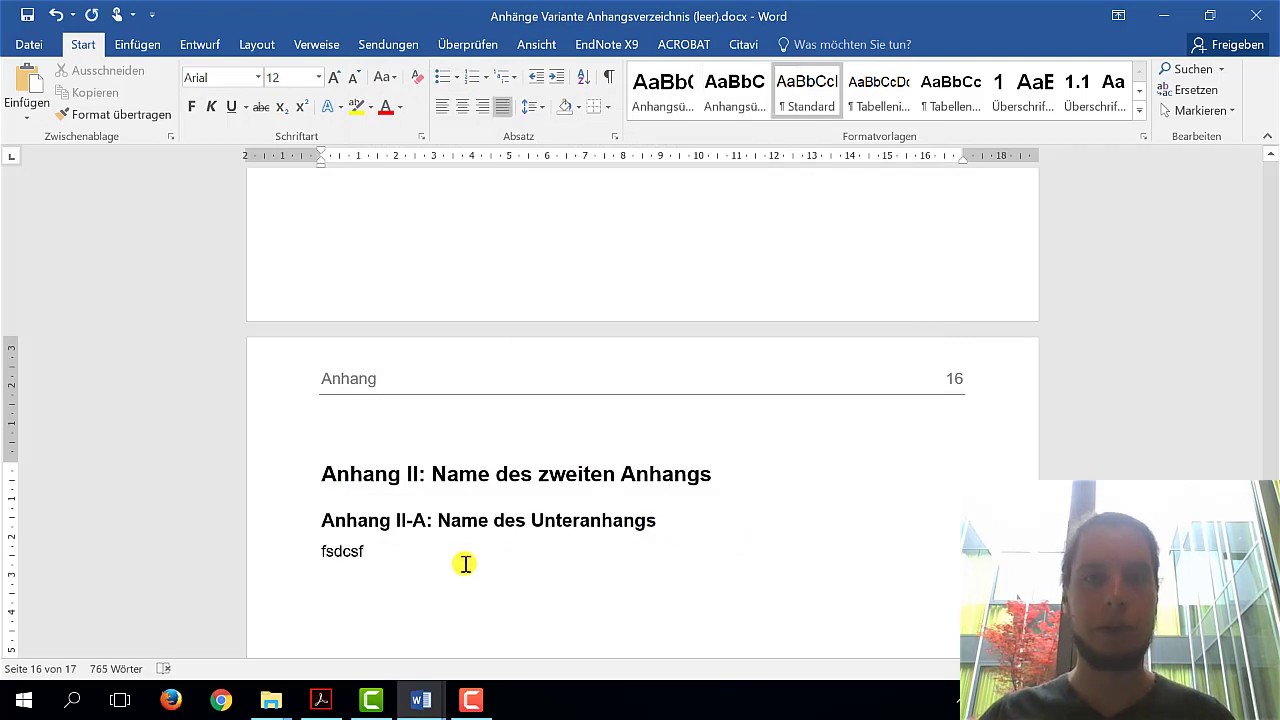
pyautogui.scroll(-3, 480, 530)
pyautogui.click(493, 376)
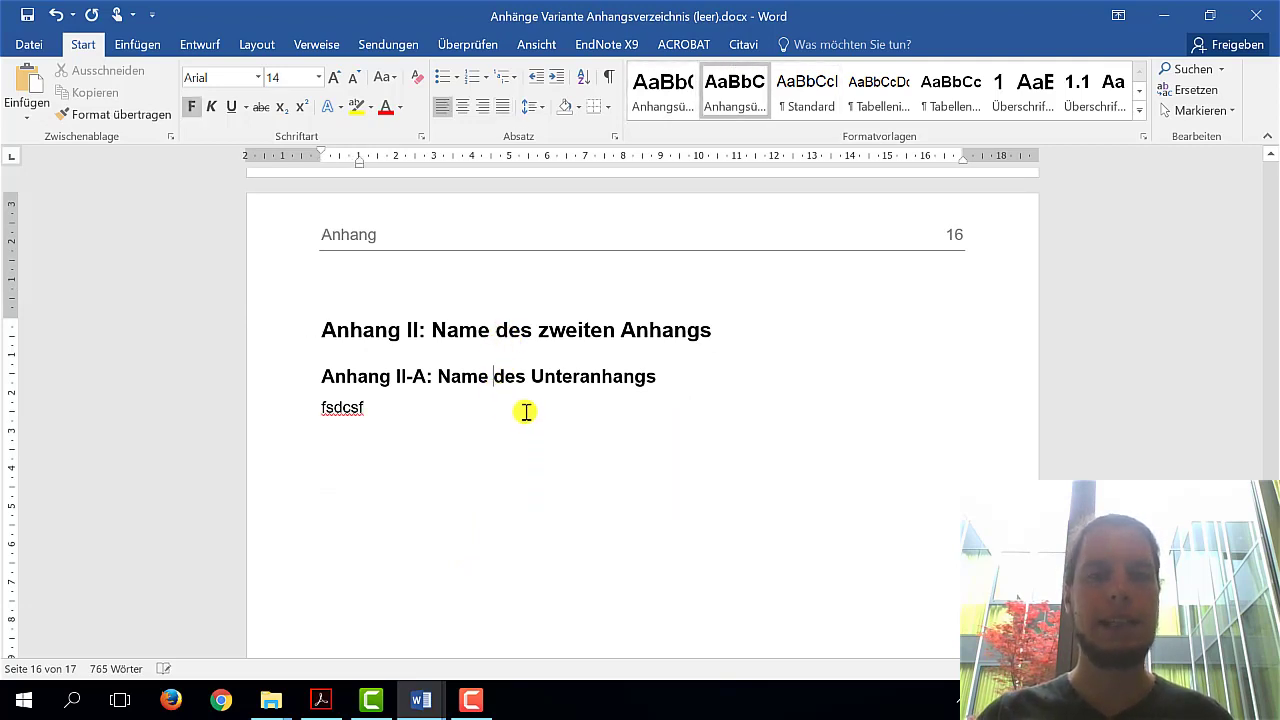
# Delete the placeholder 'Hier soll das Verzeichnis sein.' under the page-14 Anhang heading.
pyautogui.scroll(5, 523, 417)
pyautogui.scroll(5, 520, 417)
pyautogui.scroll(5, 515, 425)
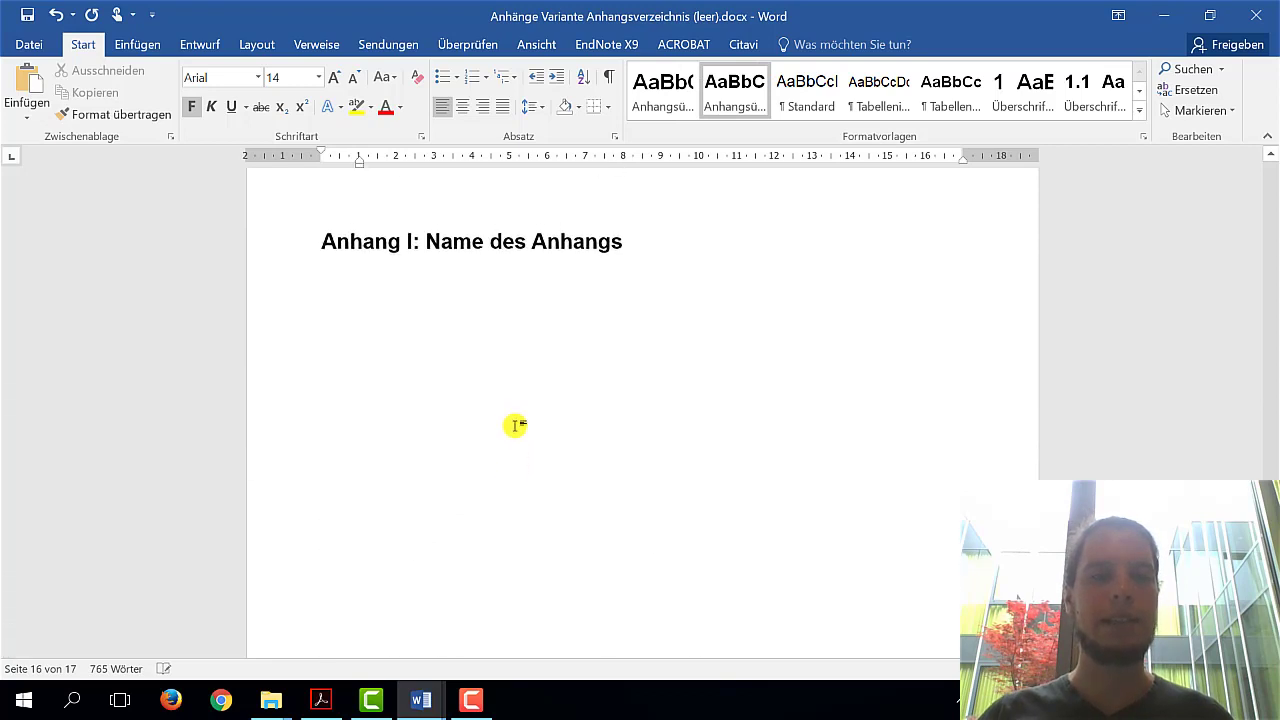
pyautogui.scroll(5, 505, 435)
pyautogui.scroll(10, 455, 475)
pyautogui.scroll(10, 469, 466)
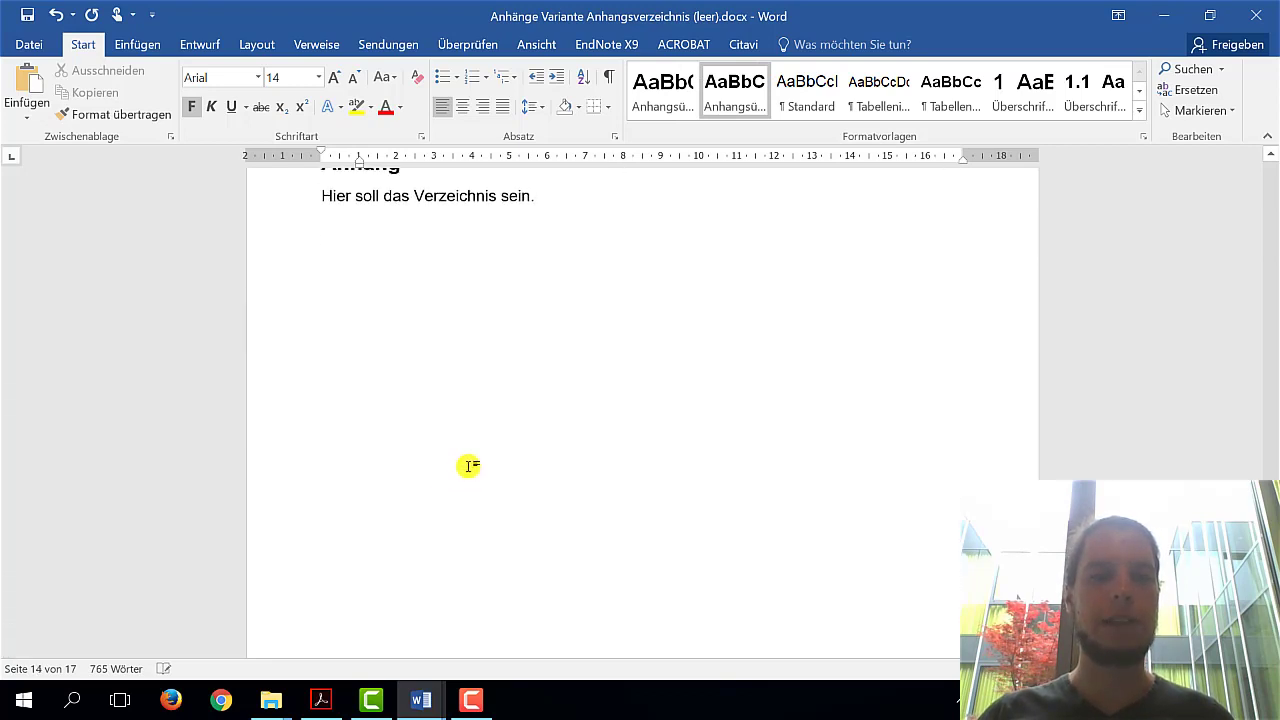
pyautogui.scroll(3, 469, 466)
pyautogui.moveTo(557, 391); pyautogui.dragTo(345, 405)
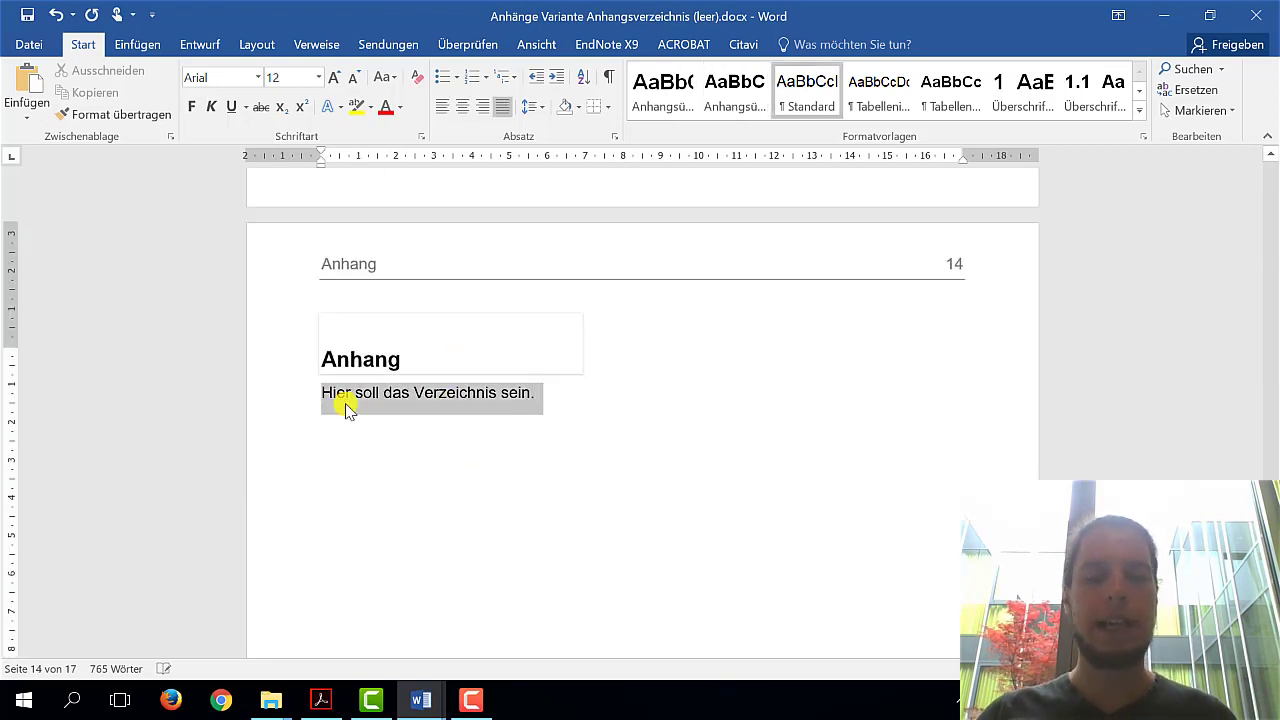
pyautogui.press('Delete')
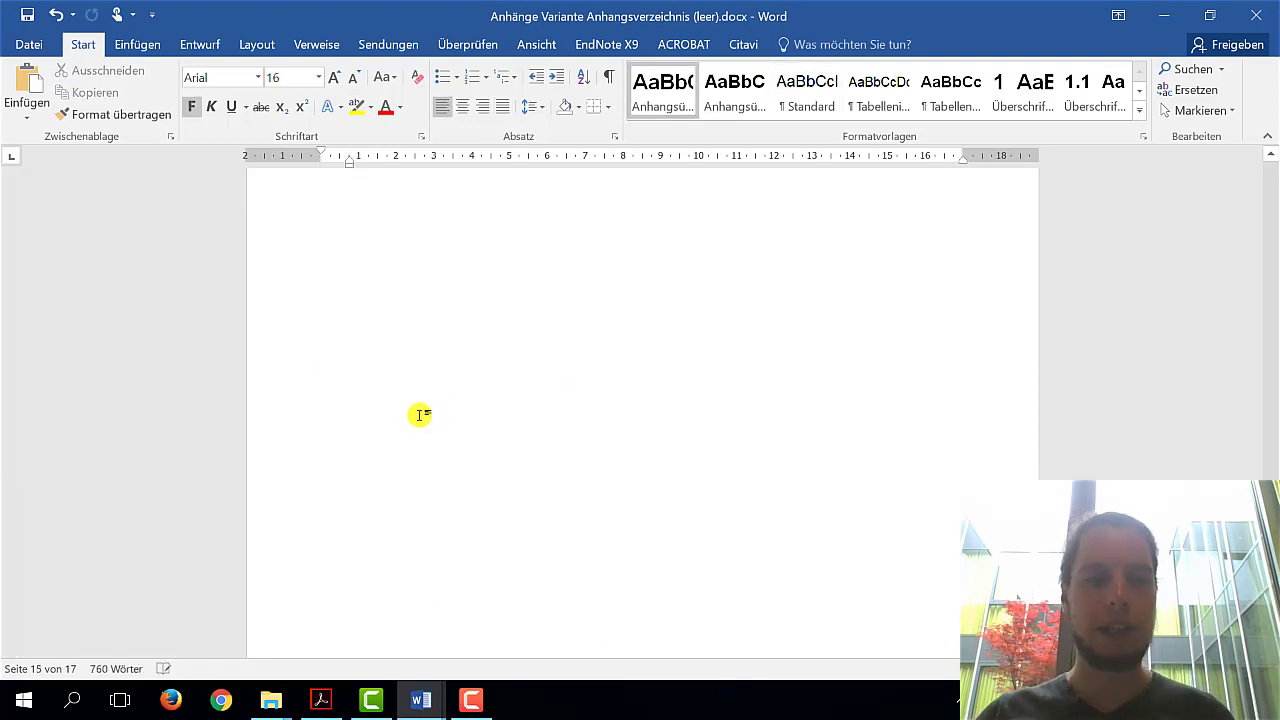
pyautogui.press('BackSpace')
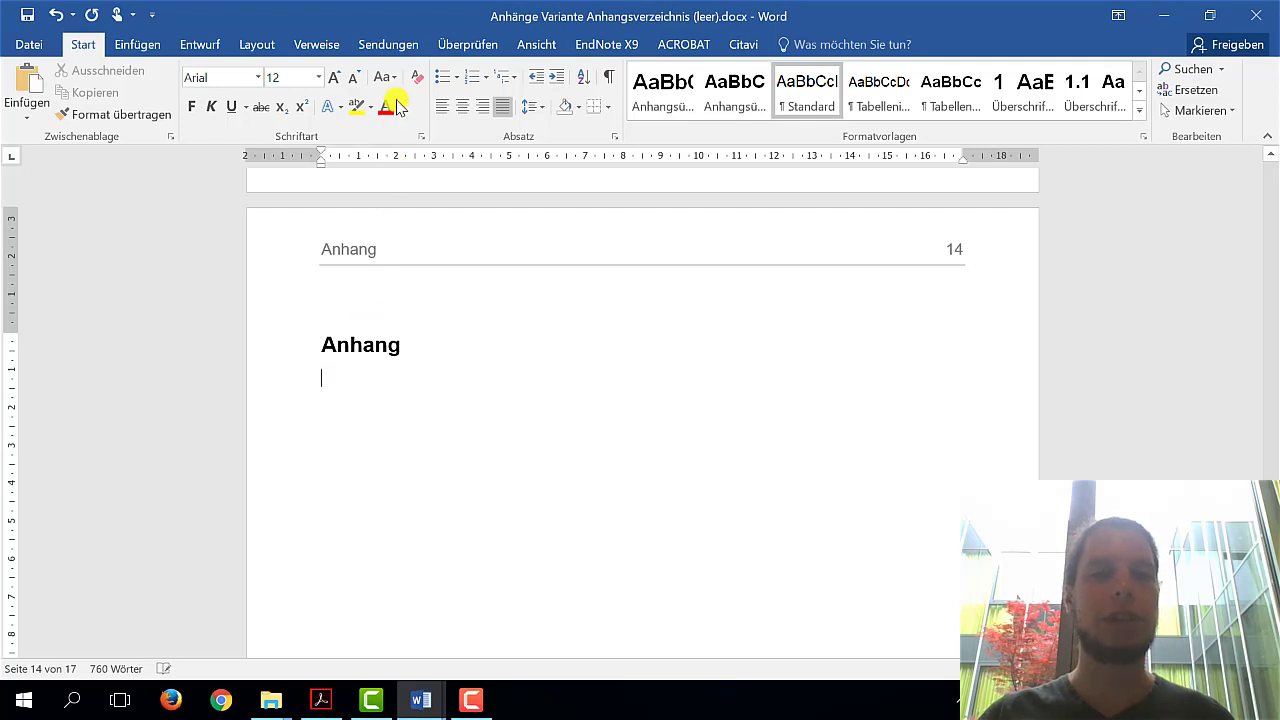
# Open the custom table of contents style options and edit the Anhangsüberschrift 2 level.
pyautogui.click(308, 46)
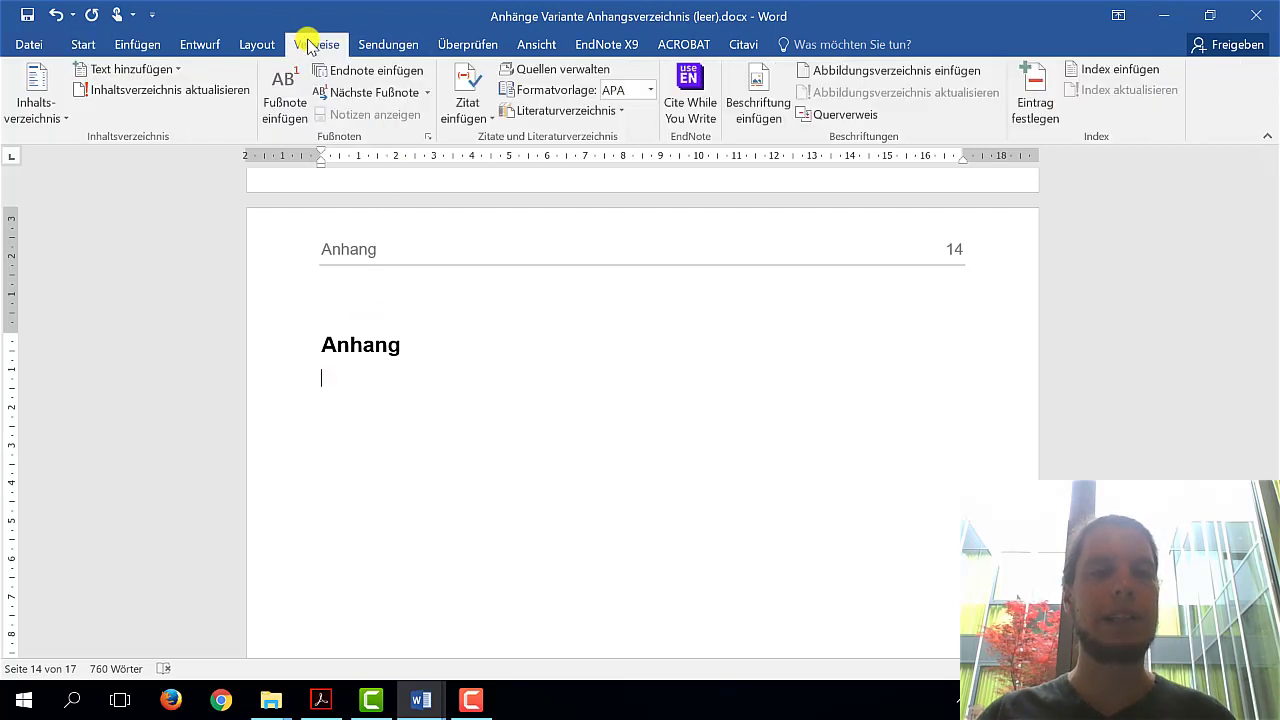
pyautogui.click(40, 110)
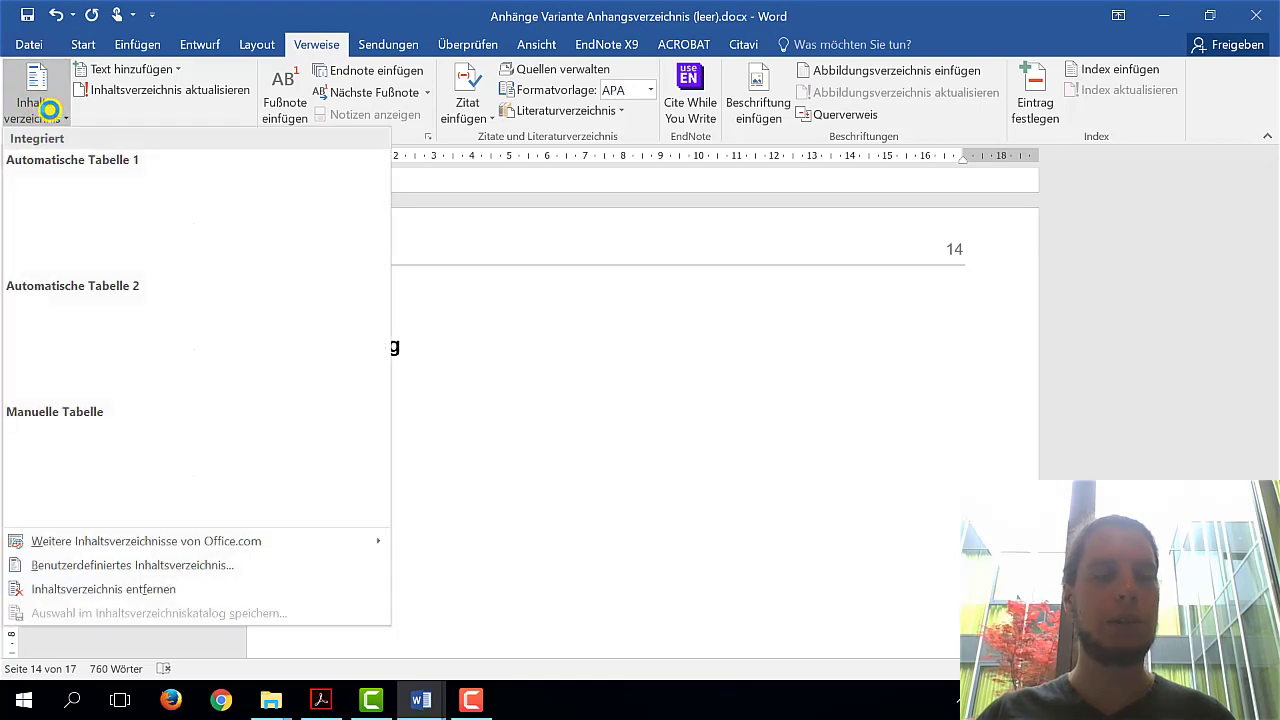
pyautogui.click(106, 566)
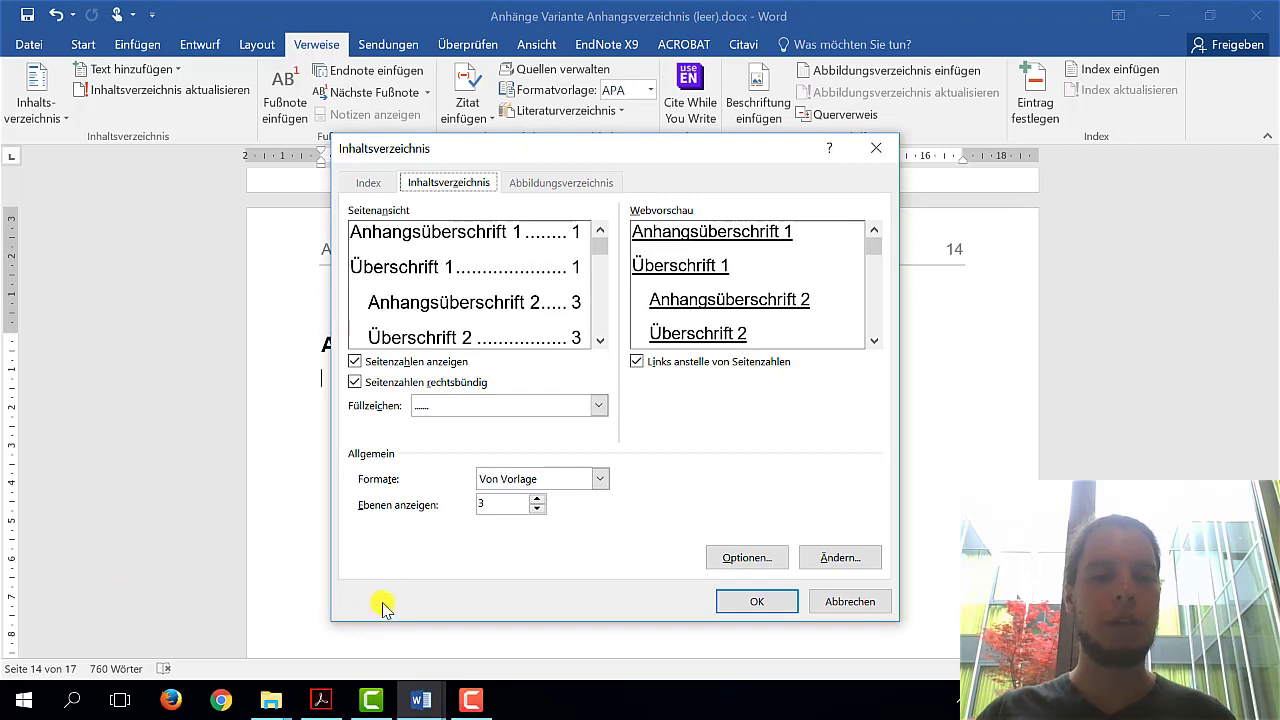
pyautogui.click(731, 557)
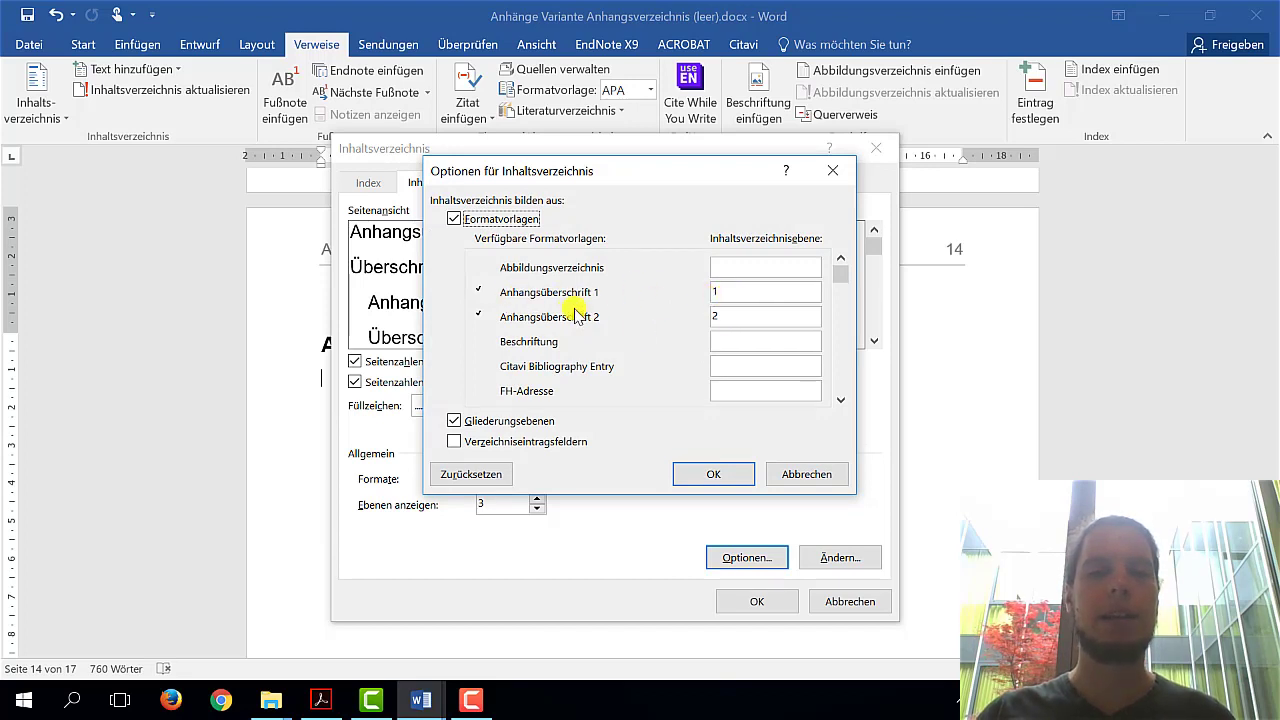
pyautogui.click(717, 316)
pyautogui.press('BackSpace')
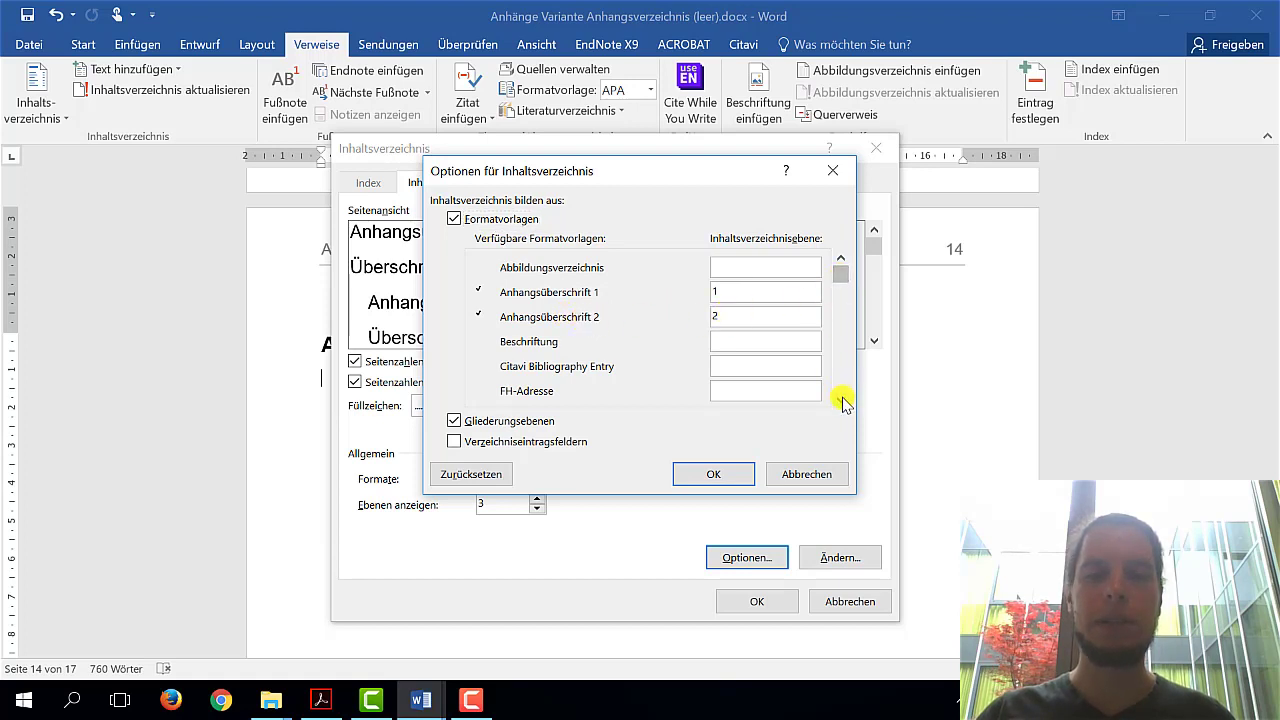
# Clear the levels of Überschrift 1, 2 and 3, leaving only Anhangsüberschrift 1 and 2.
pyautogui.scroll(-1, 843, 403)
pyautogui.scroll(-2, 843, 403)
pyautogui.scroll(-2, 843, 403)
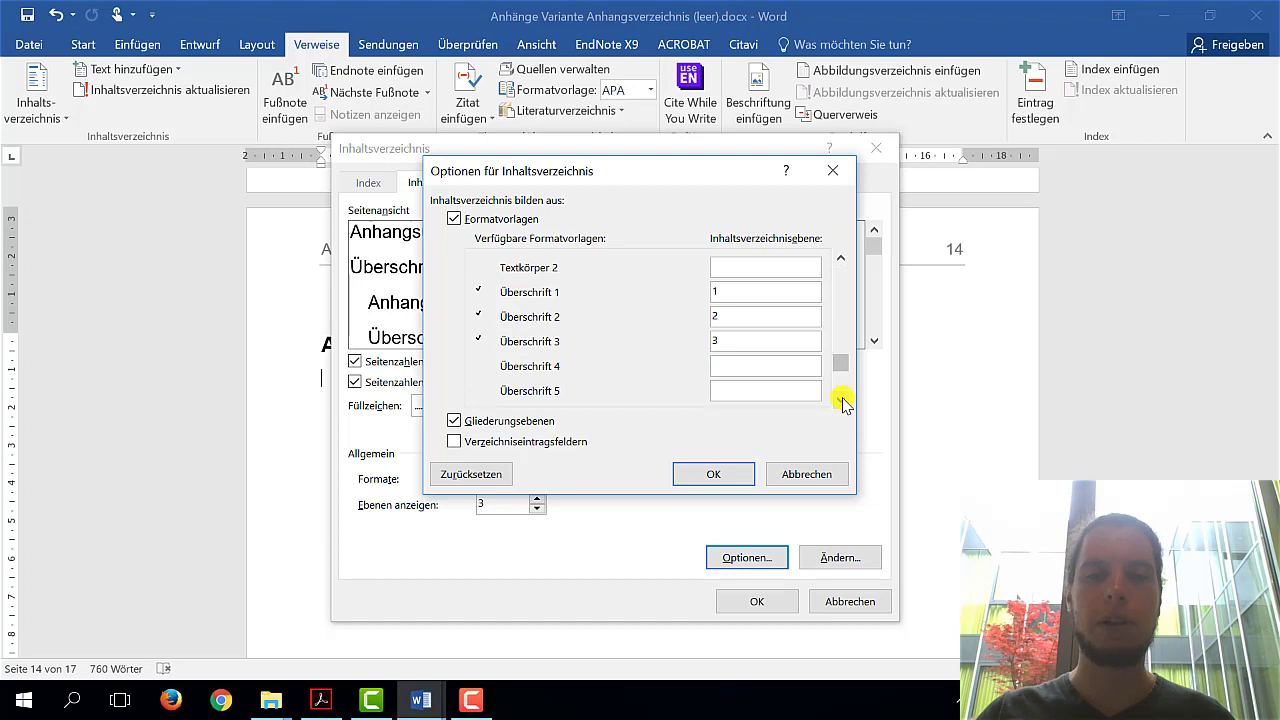
pyautogui.click(722, 291)
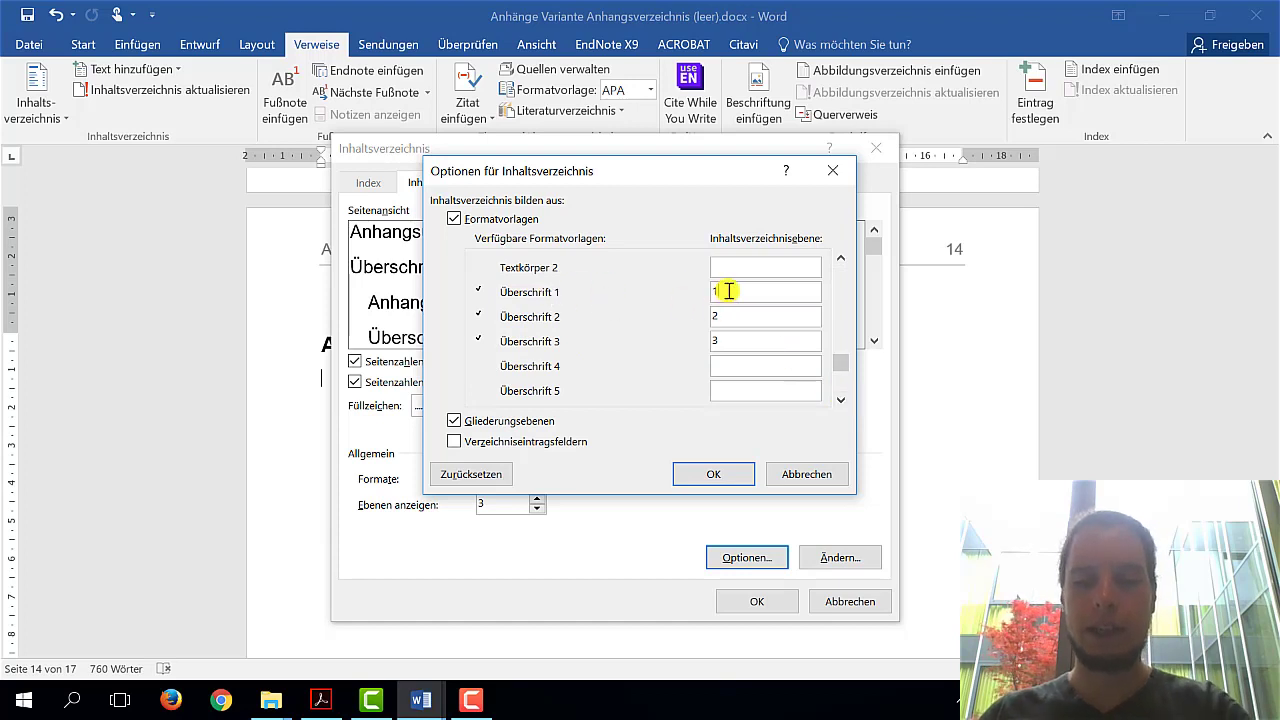
pyautogui.press('BackSpace')
pyautogui.click(733, 315)
pyautogui.click(734, 341)
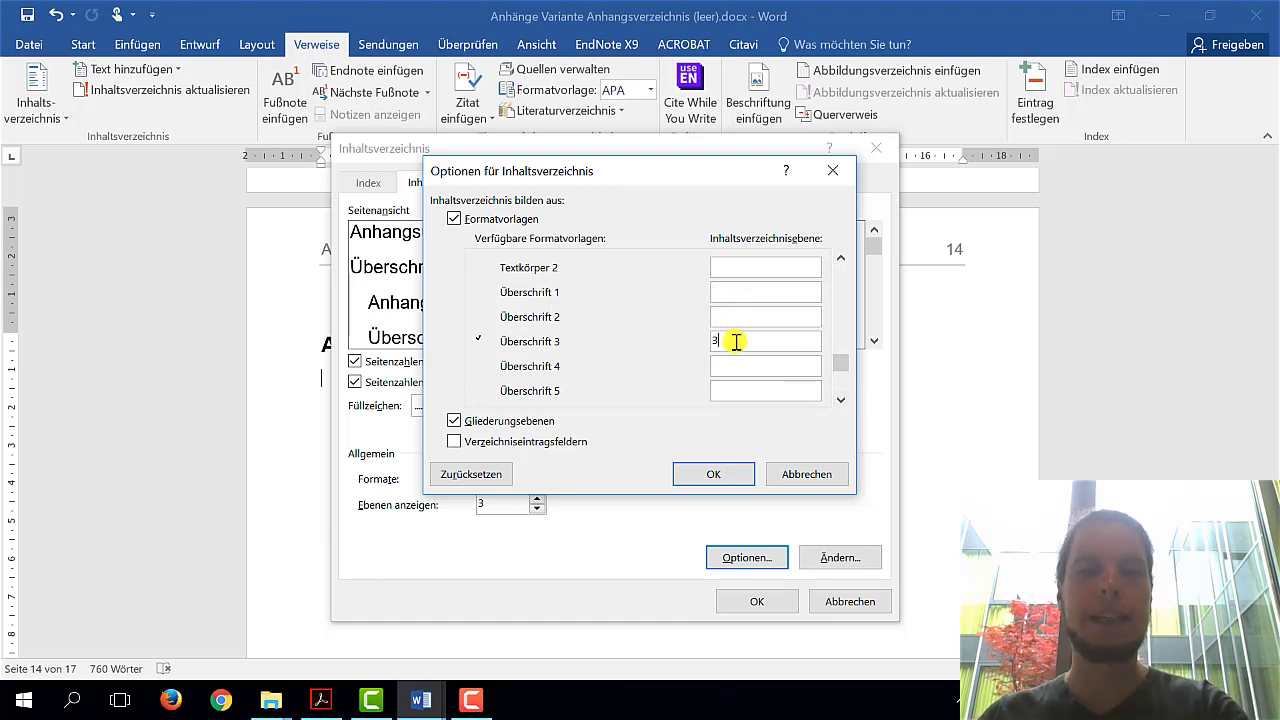
pyautogui.press('BackSpace')
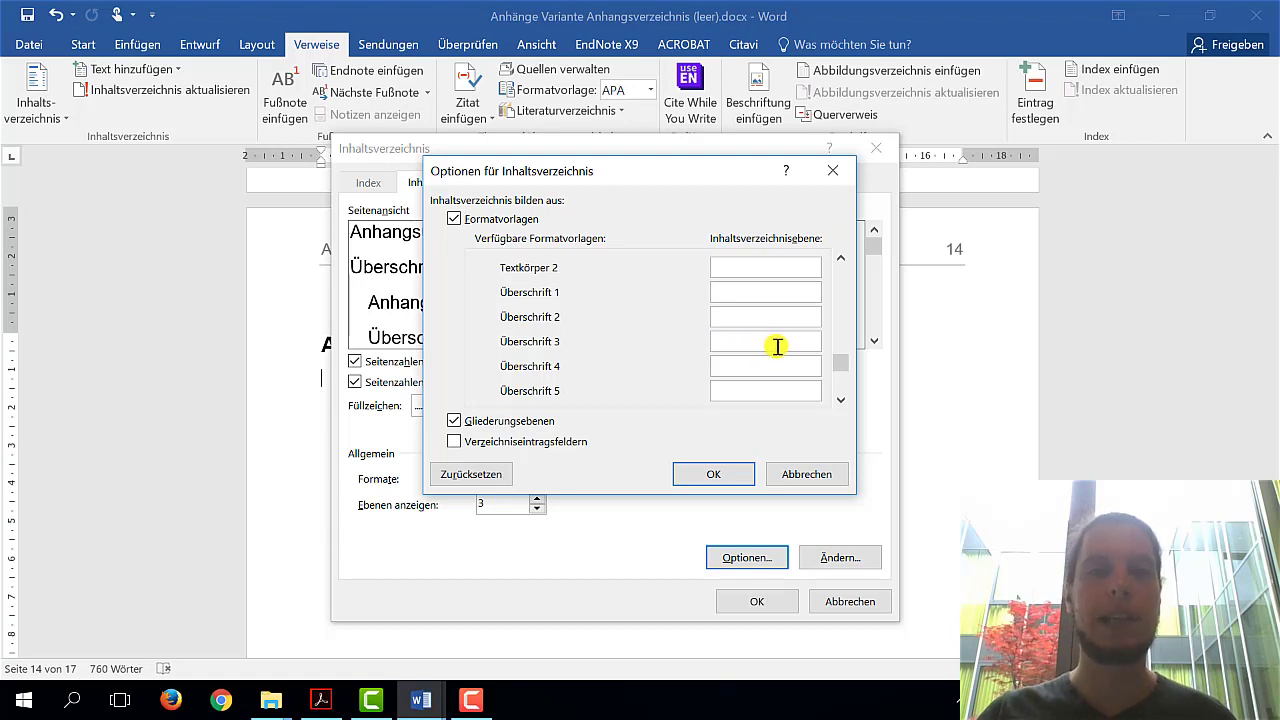
pyautogui.click(840, 399)
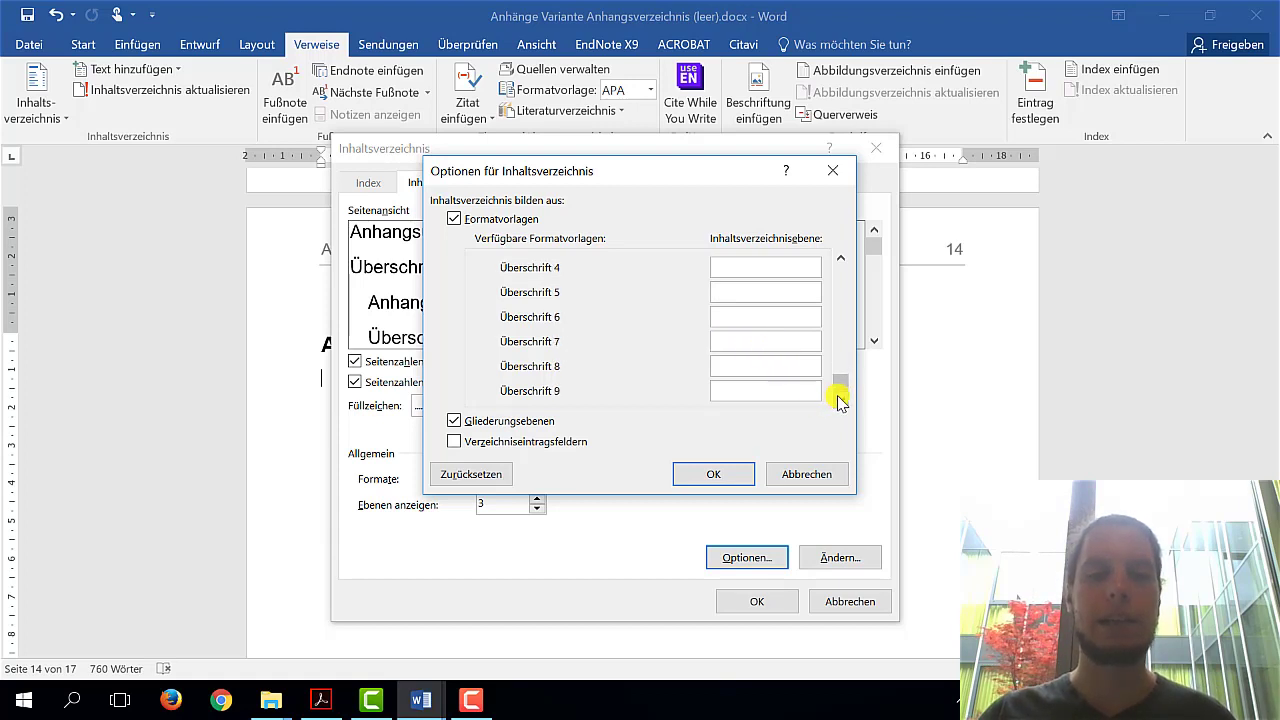
pyautogui.click(716, 474)
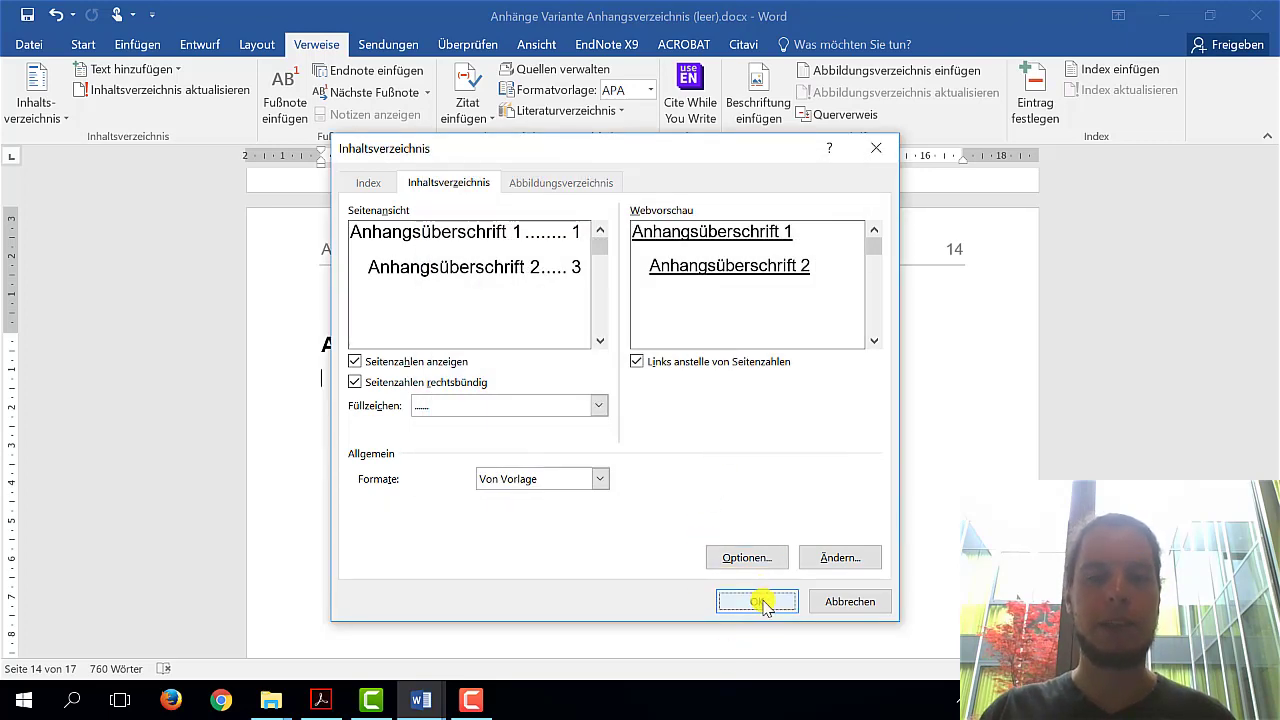
# Insert the appendix directory as a separate list, declining to replace the main table of contents.
pyautogui.click(760, 601)
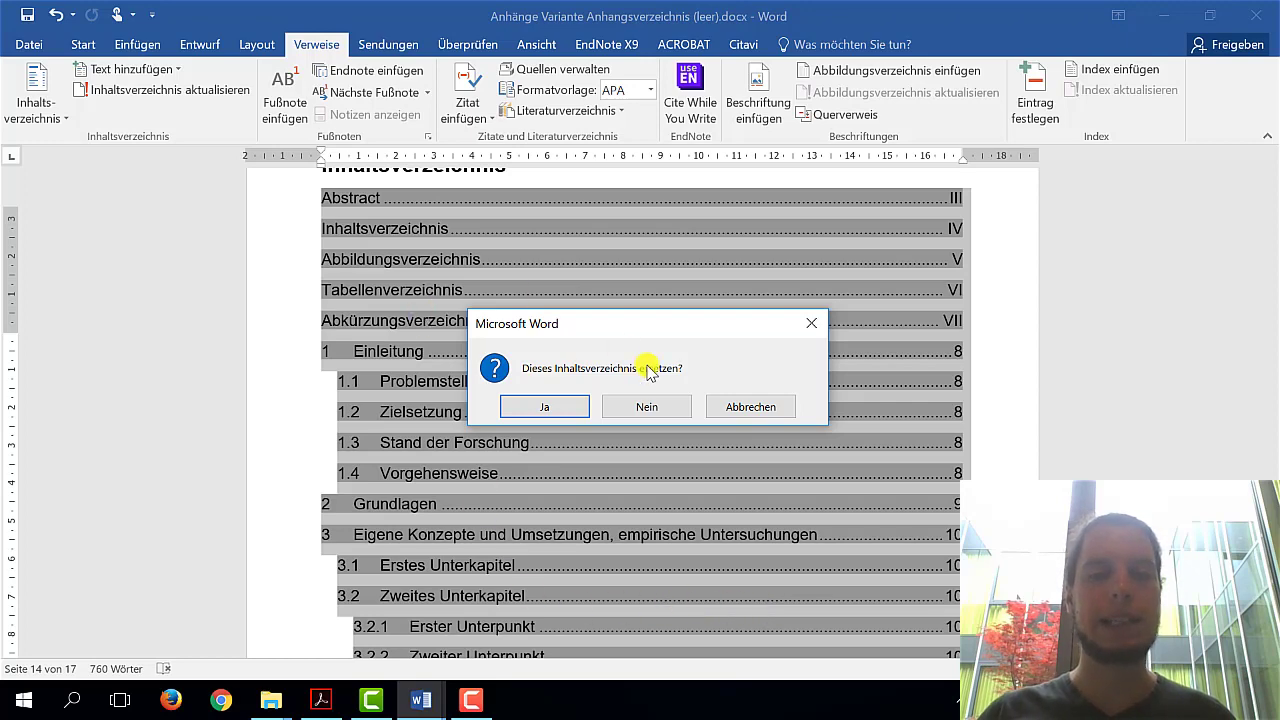
pyautogui.click(647, 407)
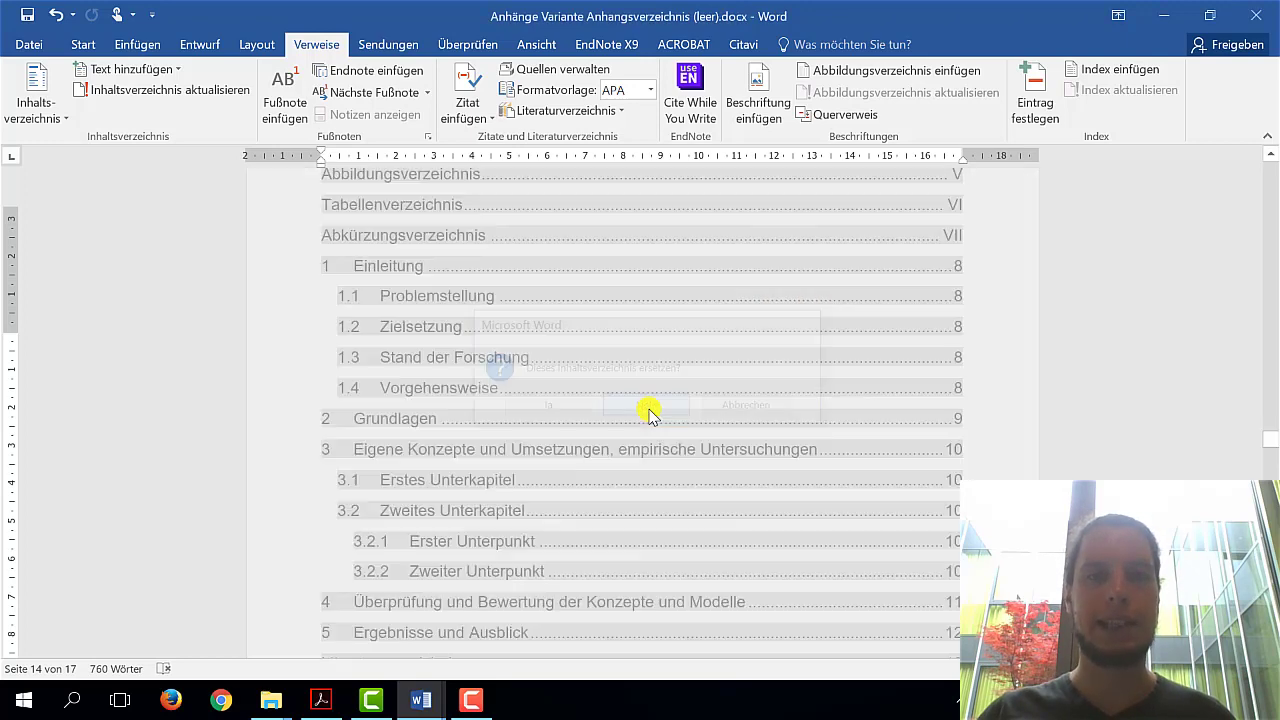
pyautogui.scroll(-3, 513, 390)
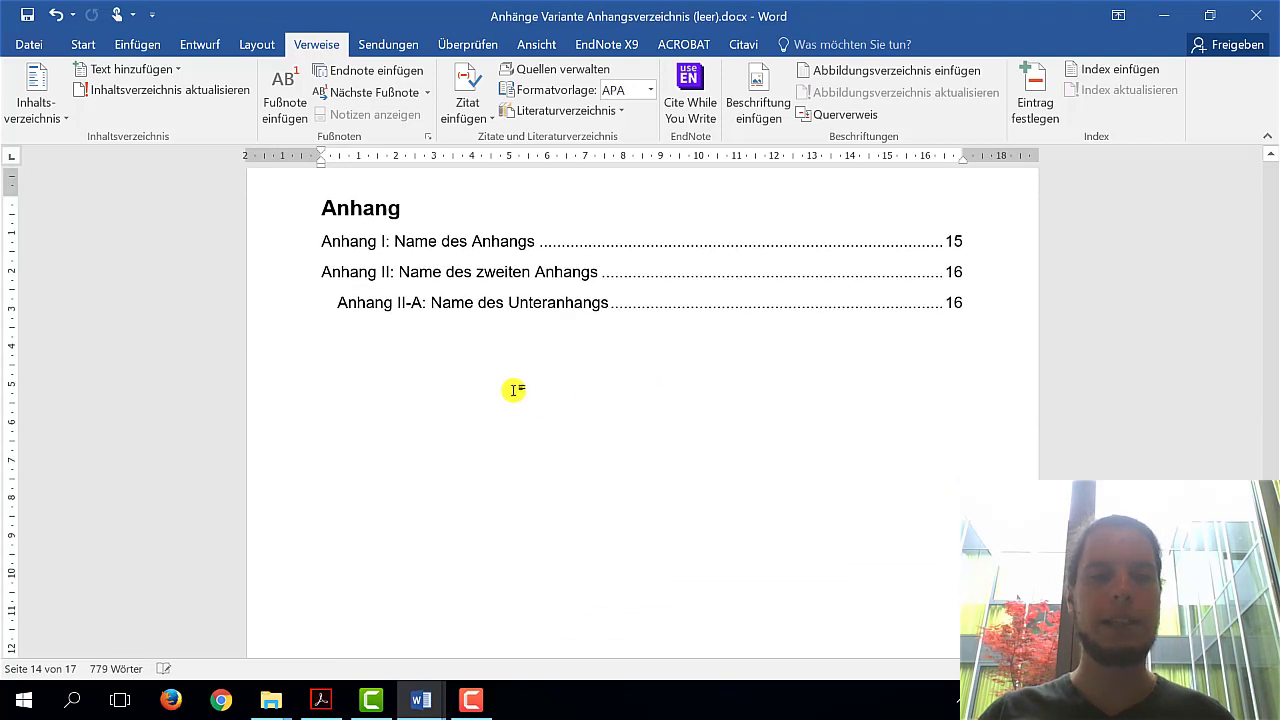
pyautogui.click(430, 245)
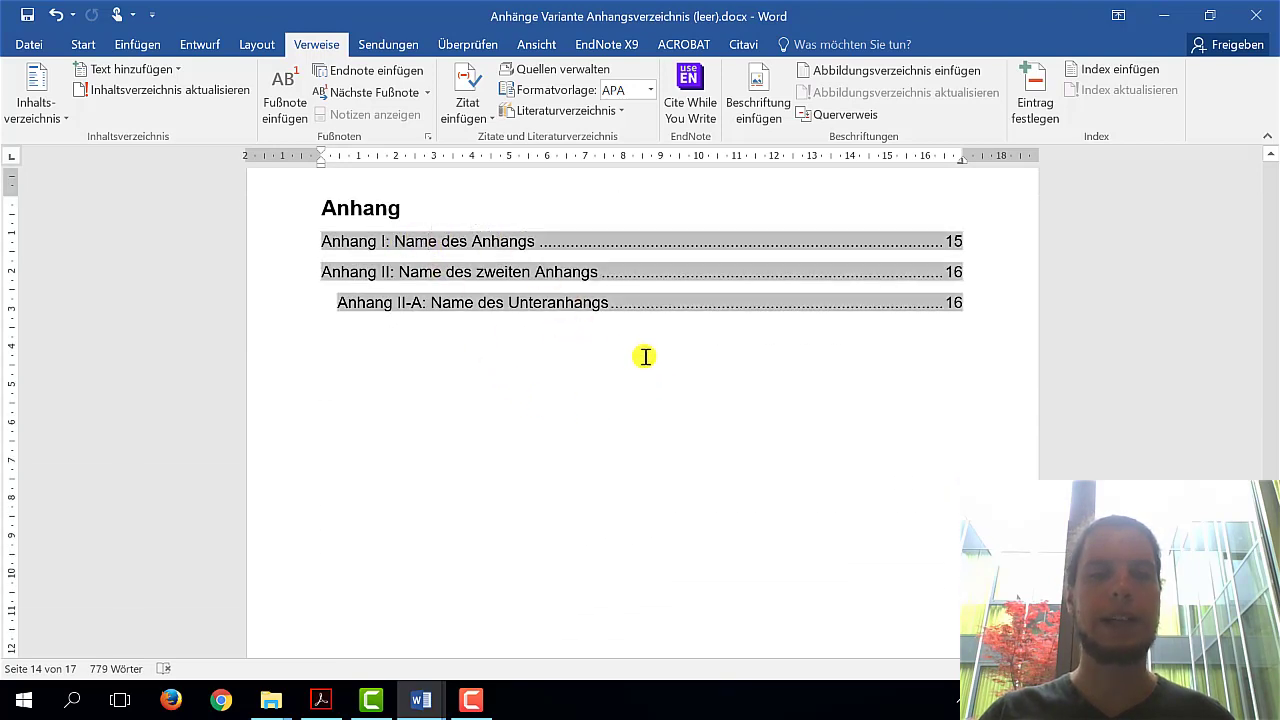
pyautogui.click(727, 436)
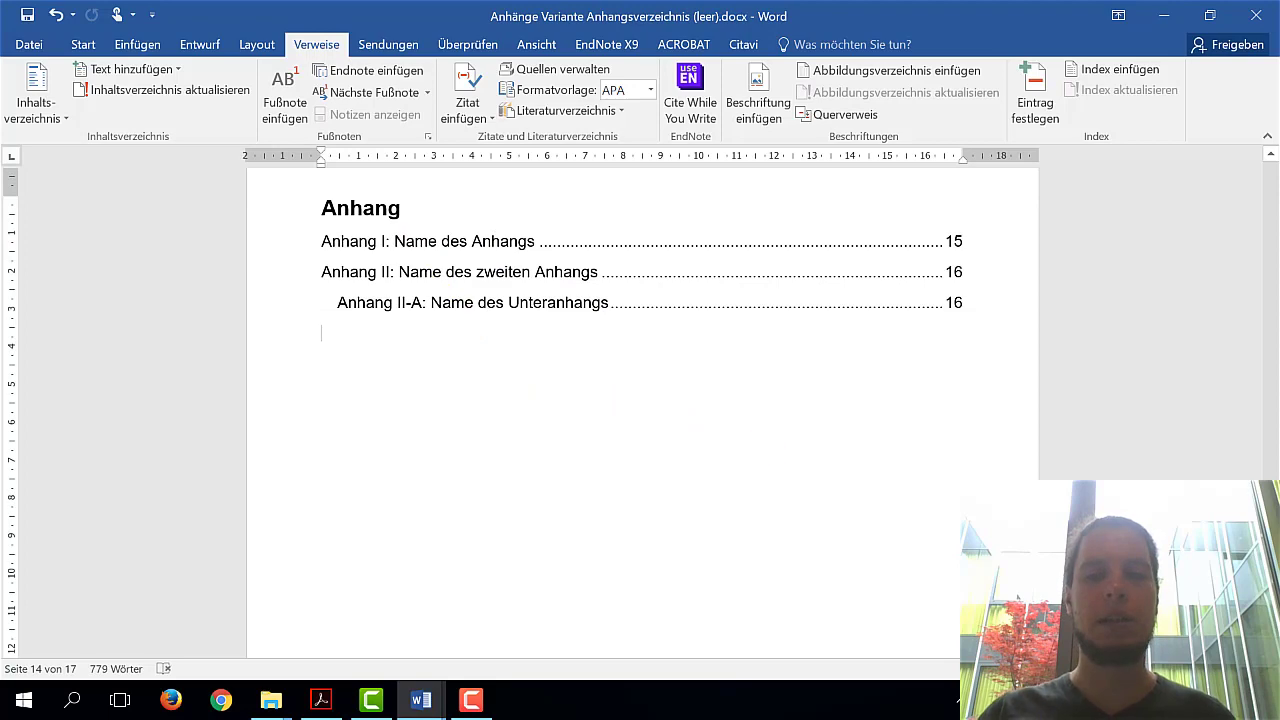
pyautogui.scroll(1, 640, 400)
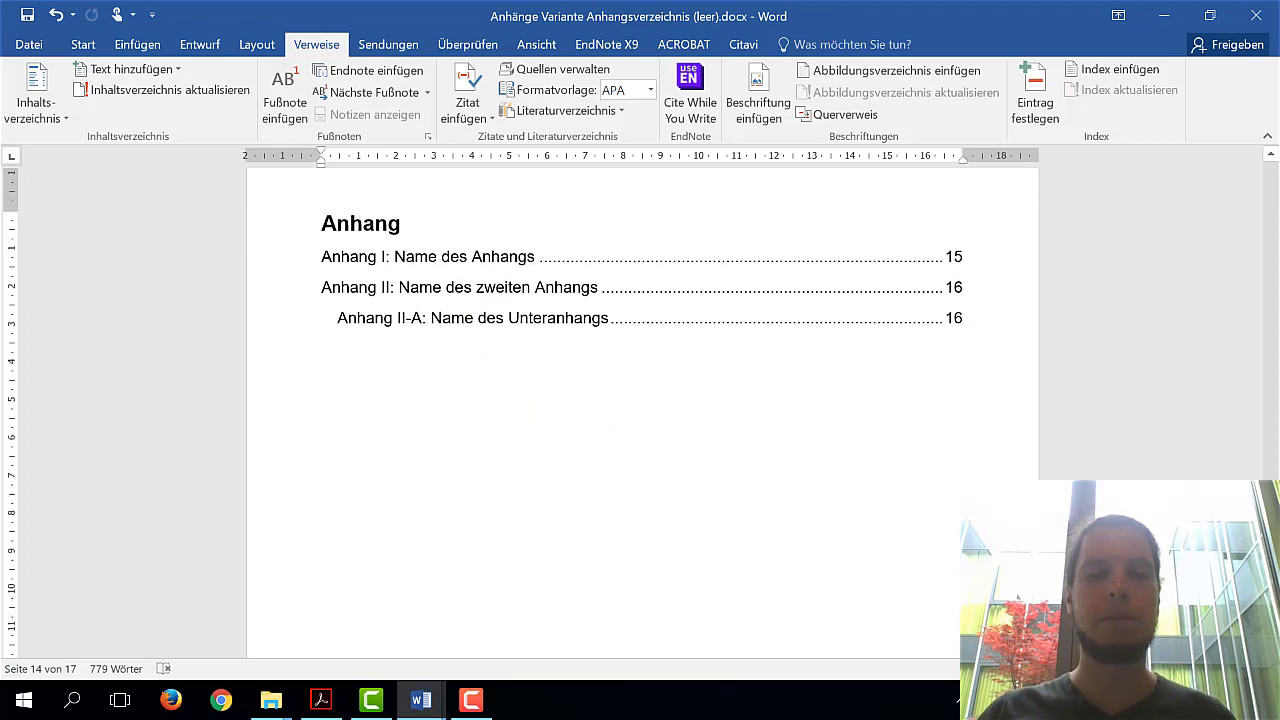
pyautogui.moveTo(1270, 540)
pyautogui.mouseDown()
pyautogui.moveTo(1272, 193)
pyautogui.moveTo(1270, 265)
pyautogui.mouseUp()
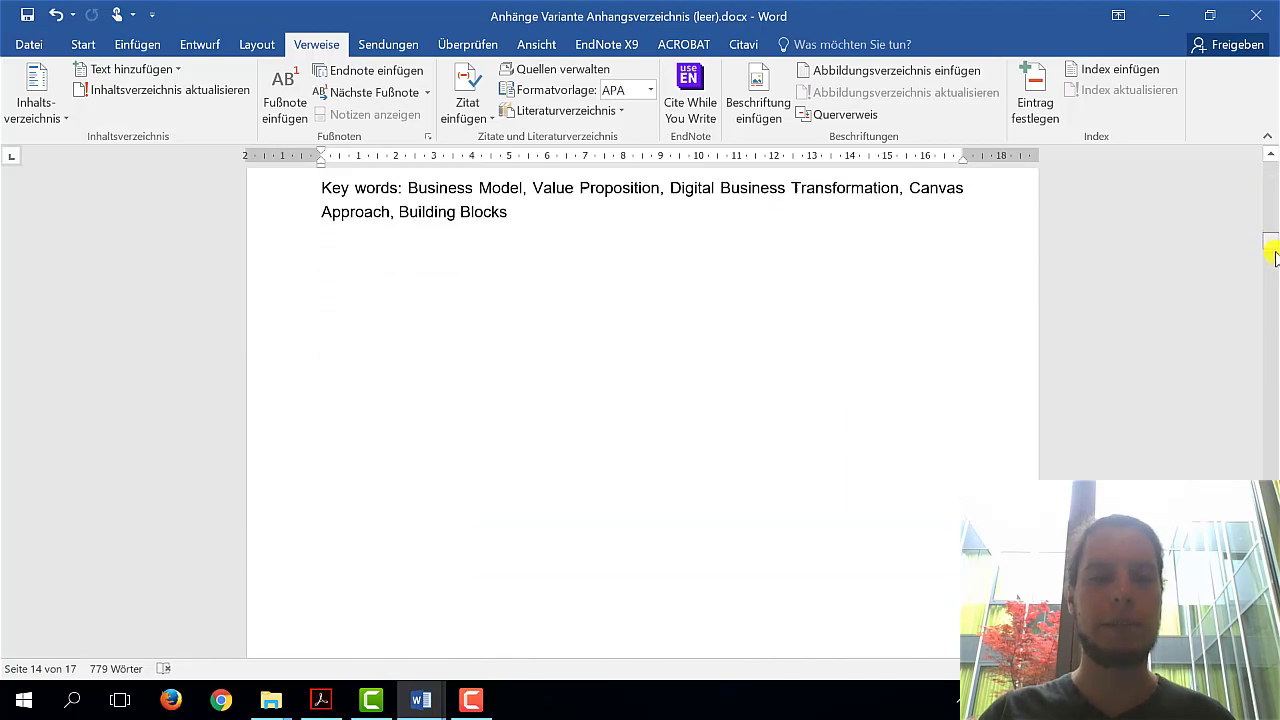
pyautogui.scroll(4, 560, 494)
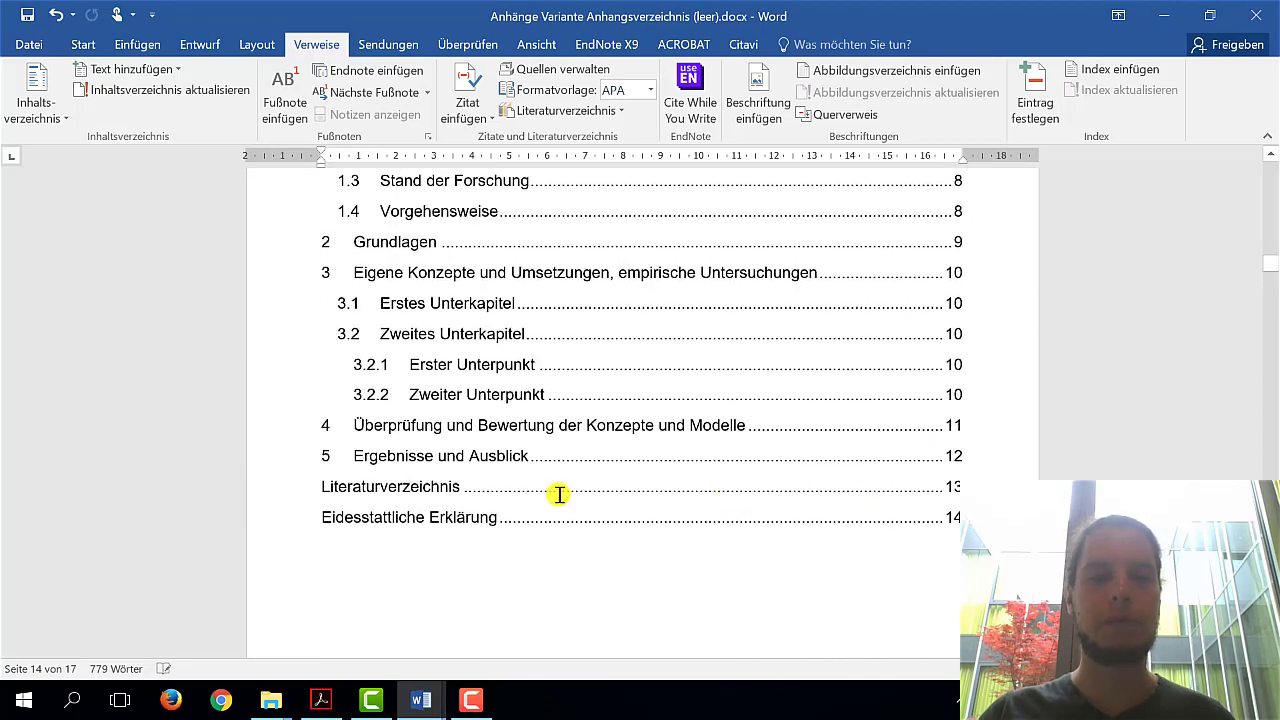
# Update the entire main table of contents so Anhang shows page 14 and the Erklärung page 17.
pyautogui.click(414, 462)
pyautogui.rightClick(419, 474)
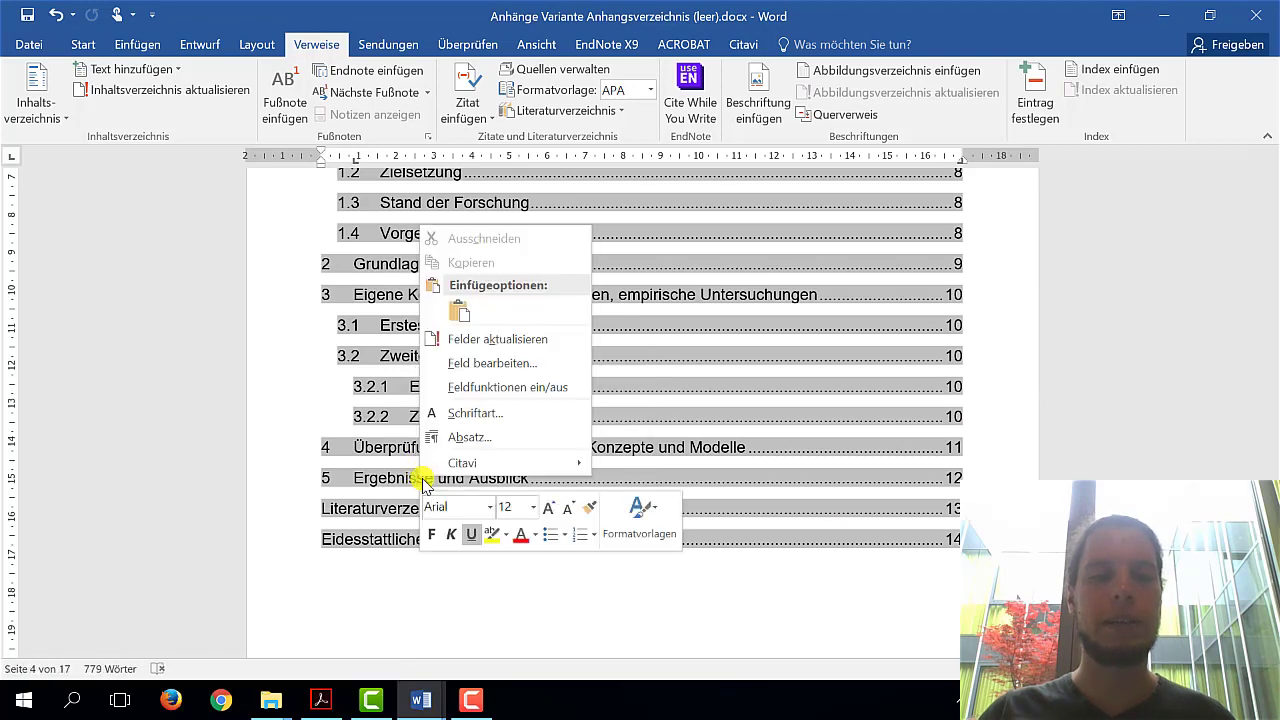
pyautogui.click(525, 340)
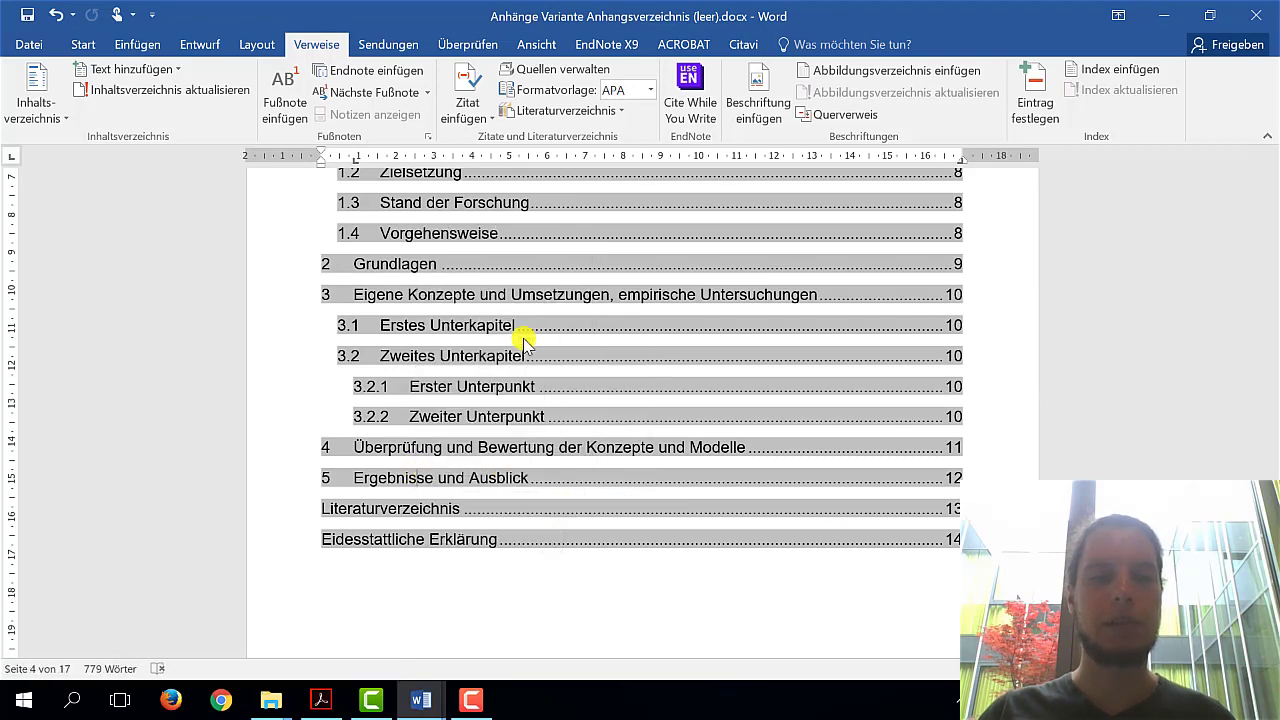
pyautogui.click(528, 347)
pyautogui.click(638, 380)
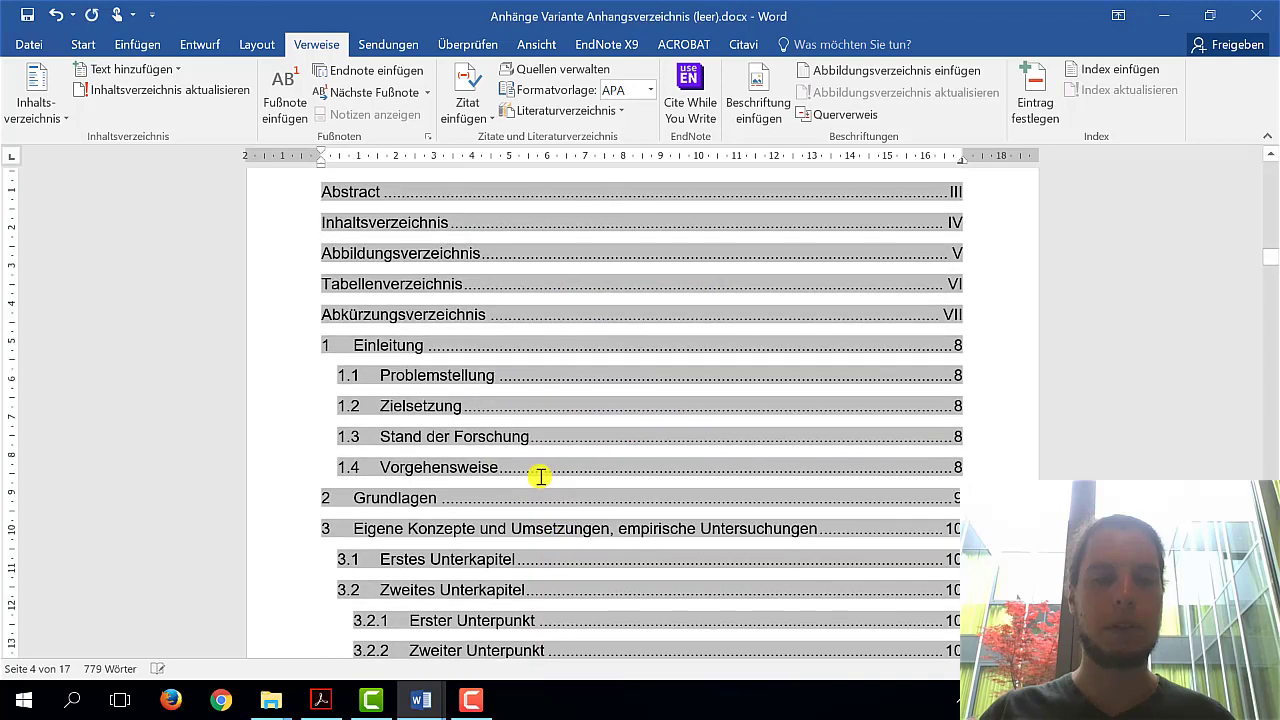
pyautogui.scroll(-3, 520, 490)
pyautogui.scroll(-5, 460, 500)
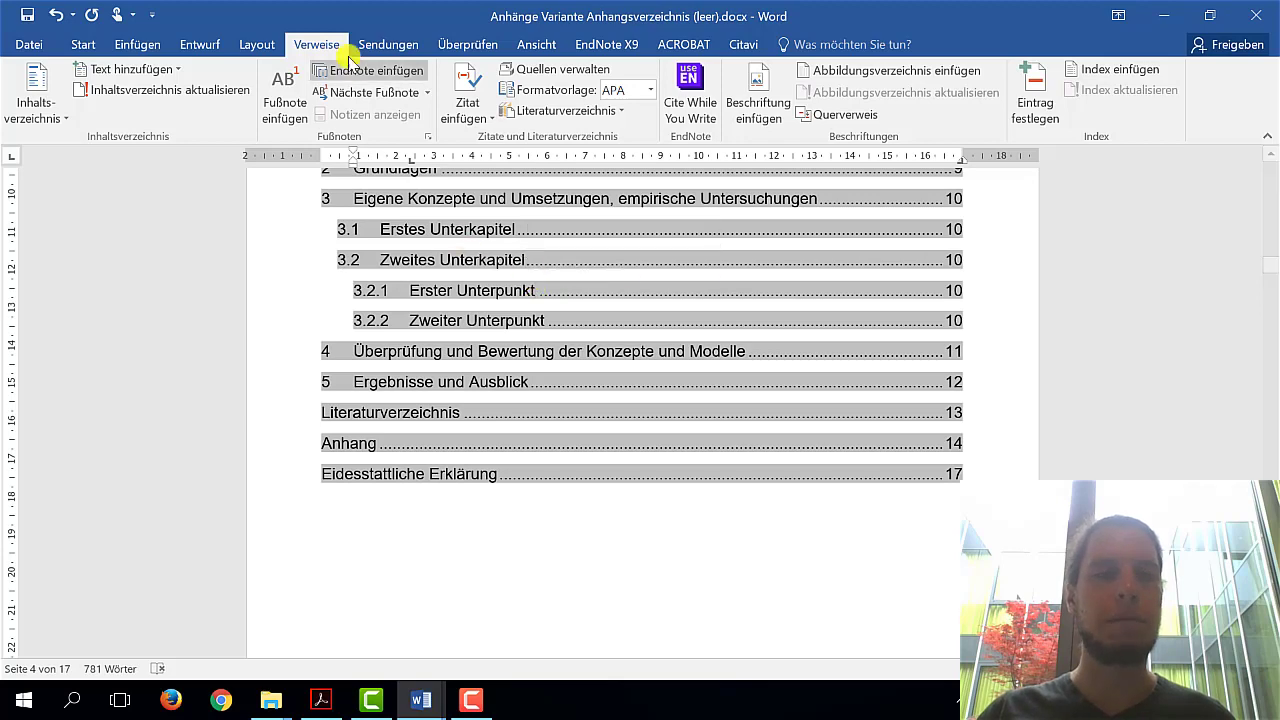
# Rebuild the main table of contents with Anhangsüberschrift 1 and 2 levels cleared, replacing the old one.
pyautogui.click(30, 105)
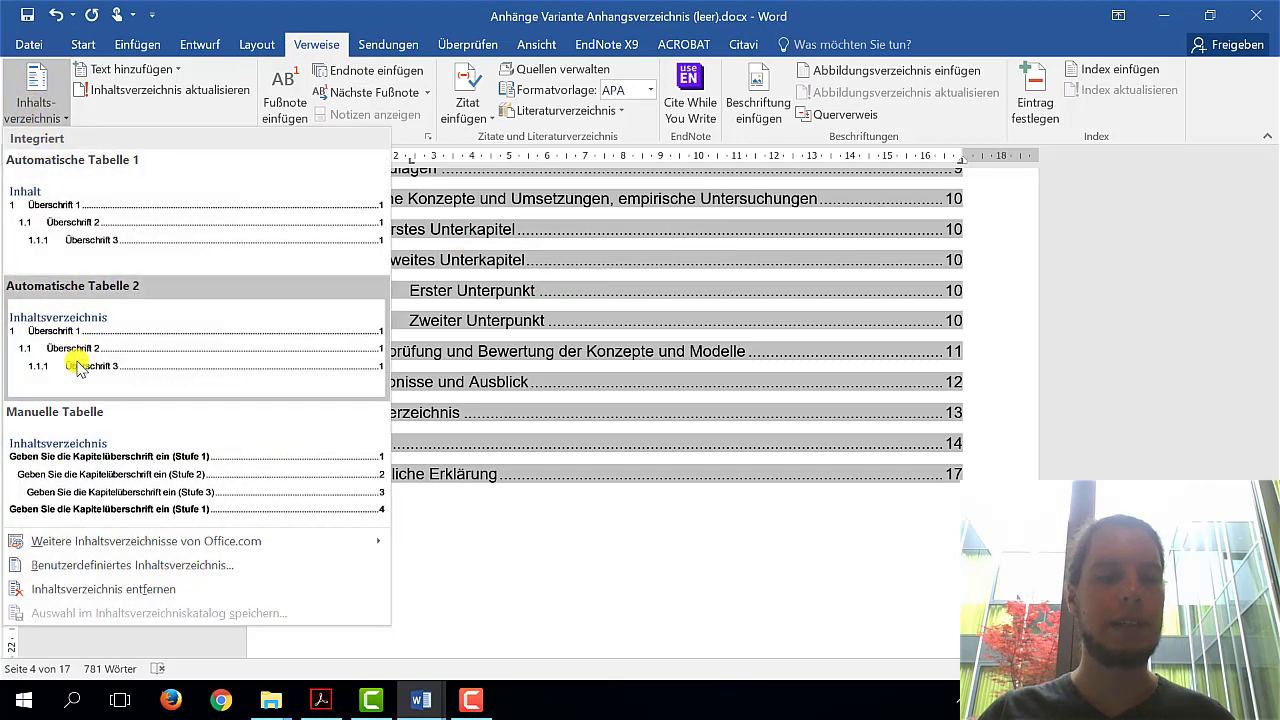
pyautogui.click(121, 566)
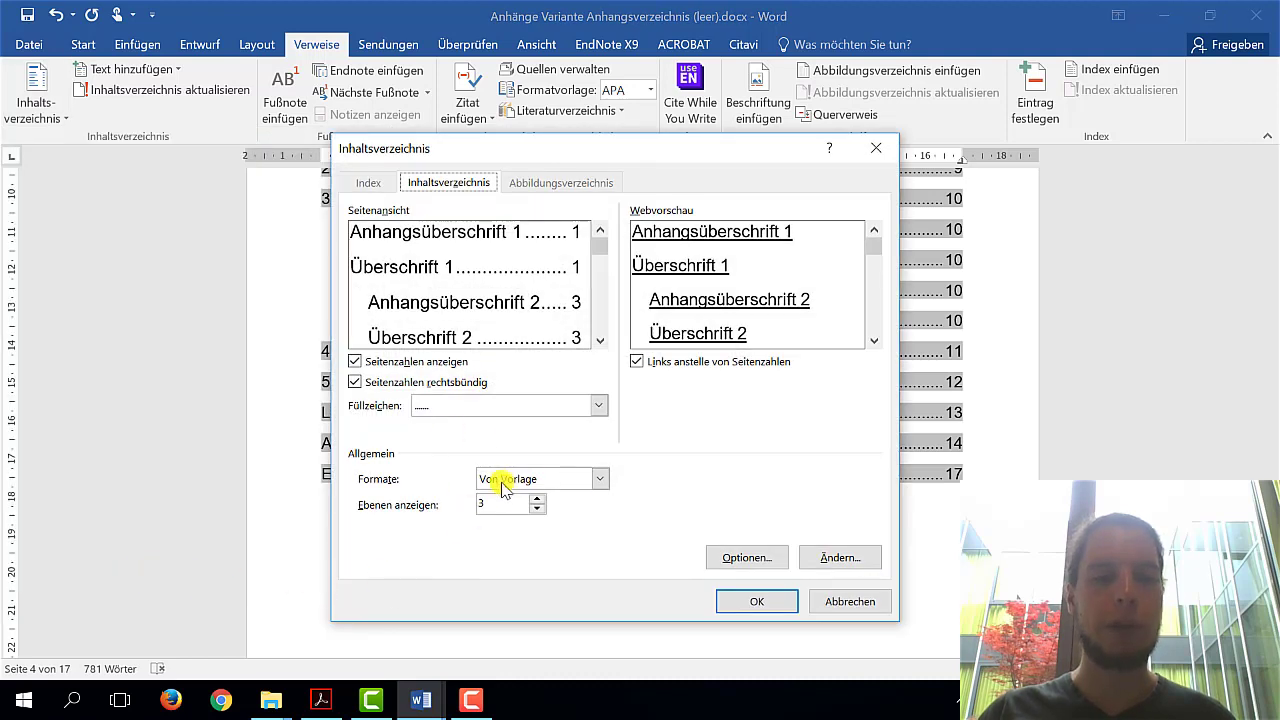
pyautogui.click(724, 562)
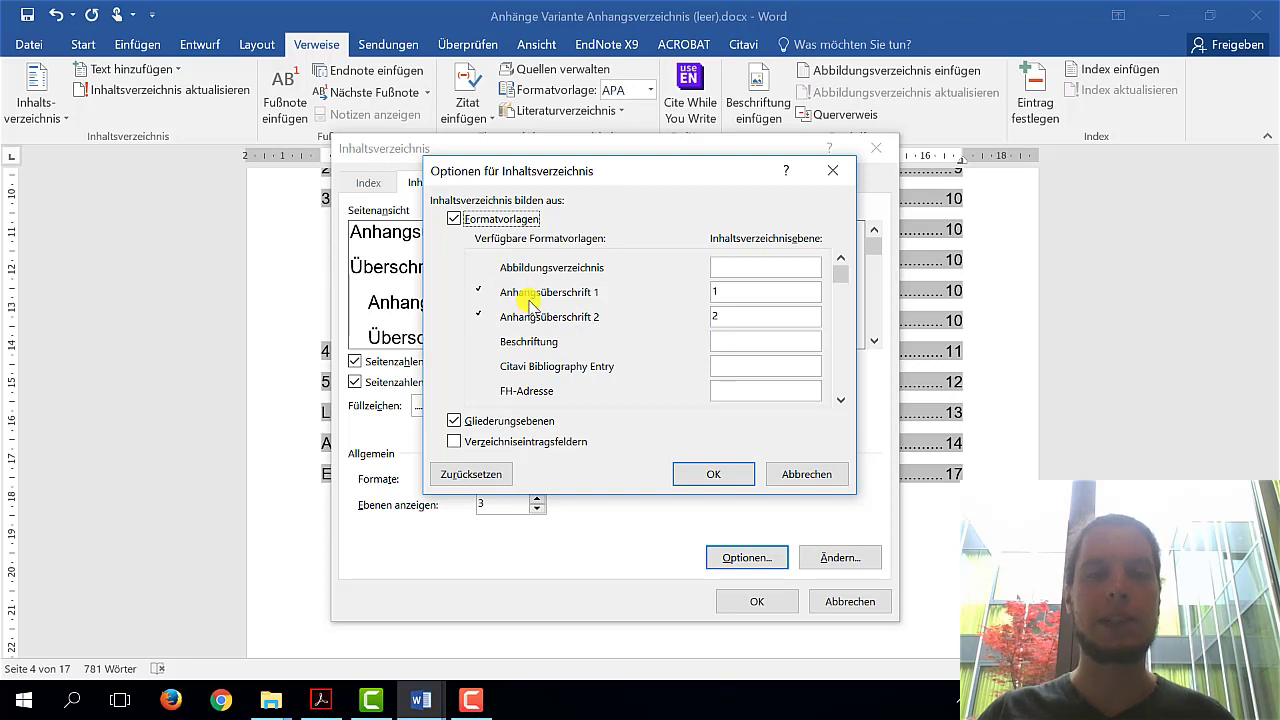
pyautogui.click(746, 289)
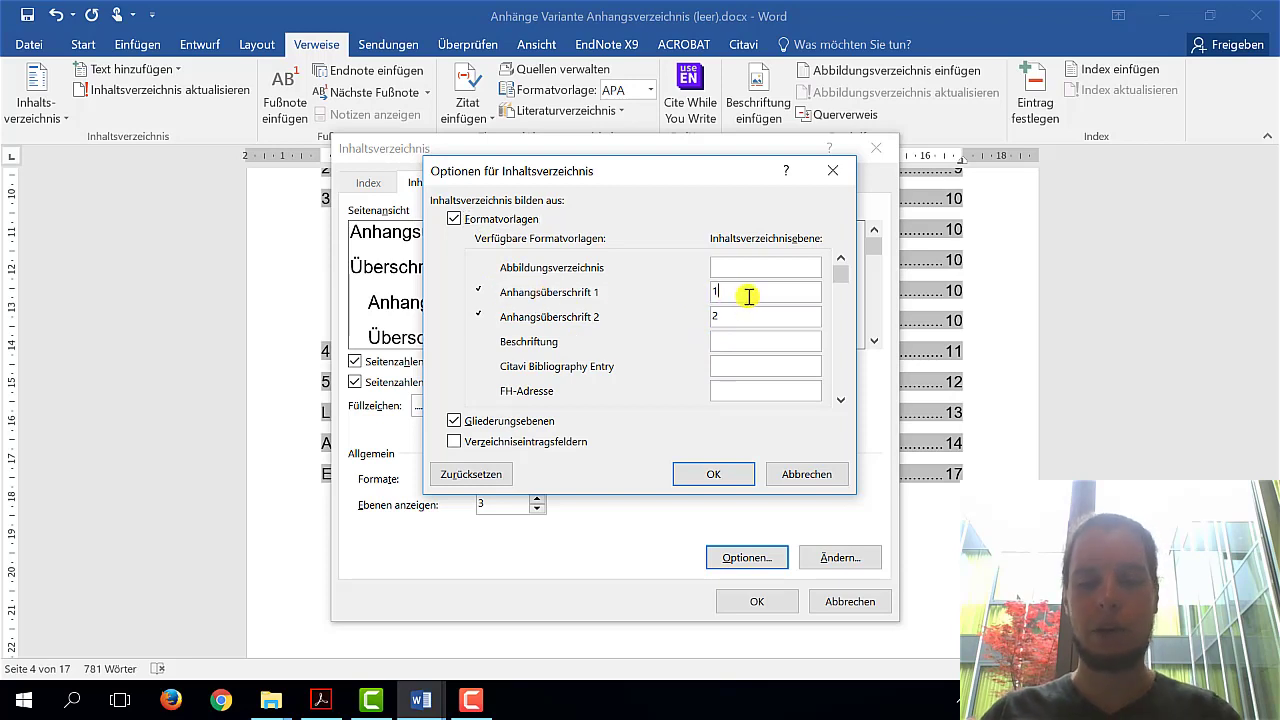
pyautogui.press('BackSpace')
pyautogui.click(746, 311)
pyautogui.press('BackSpace')
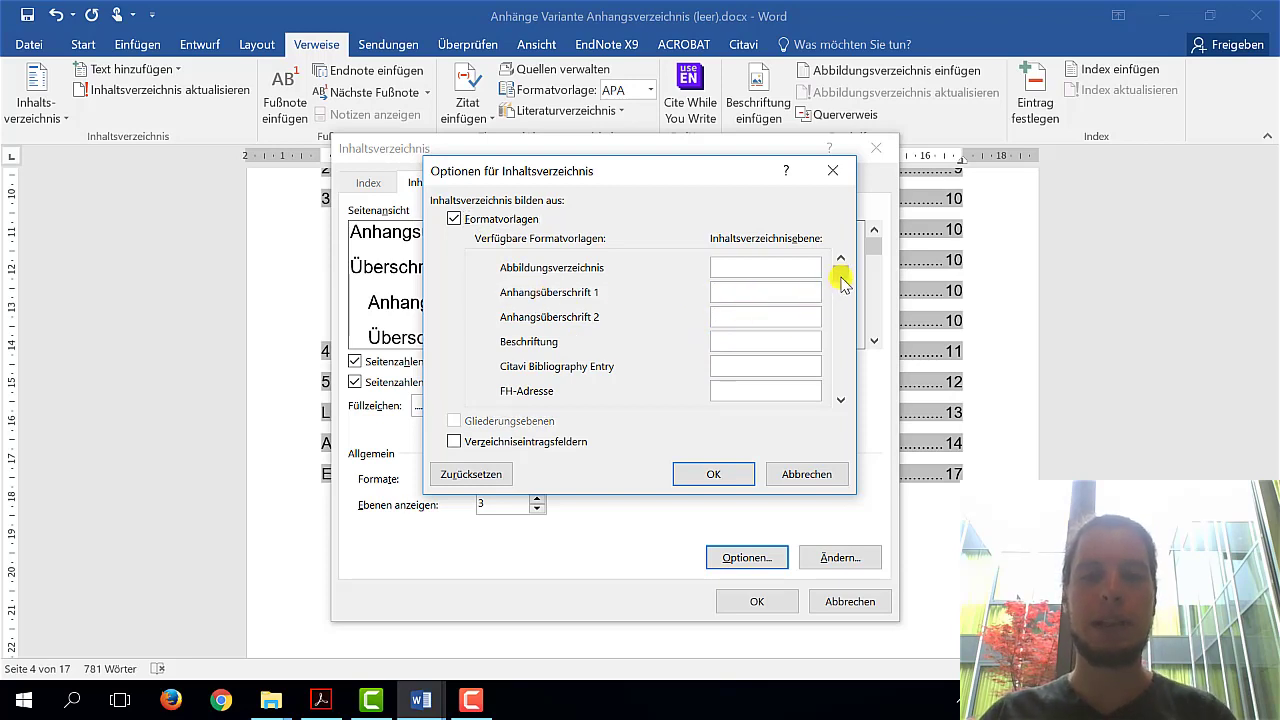
pyautogui.moveTo(838, 274); pyautogui.dragTo(840, 345)
pyautogui.click(840, 399)
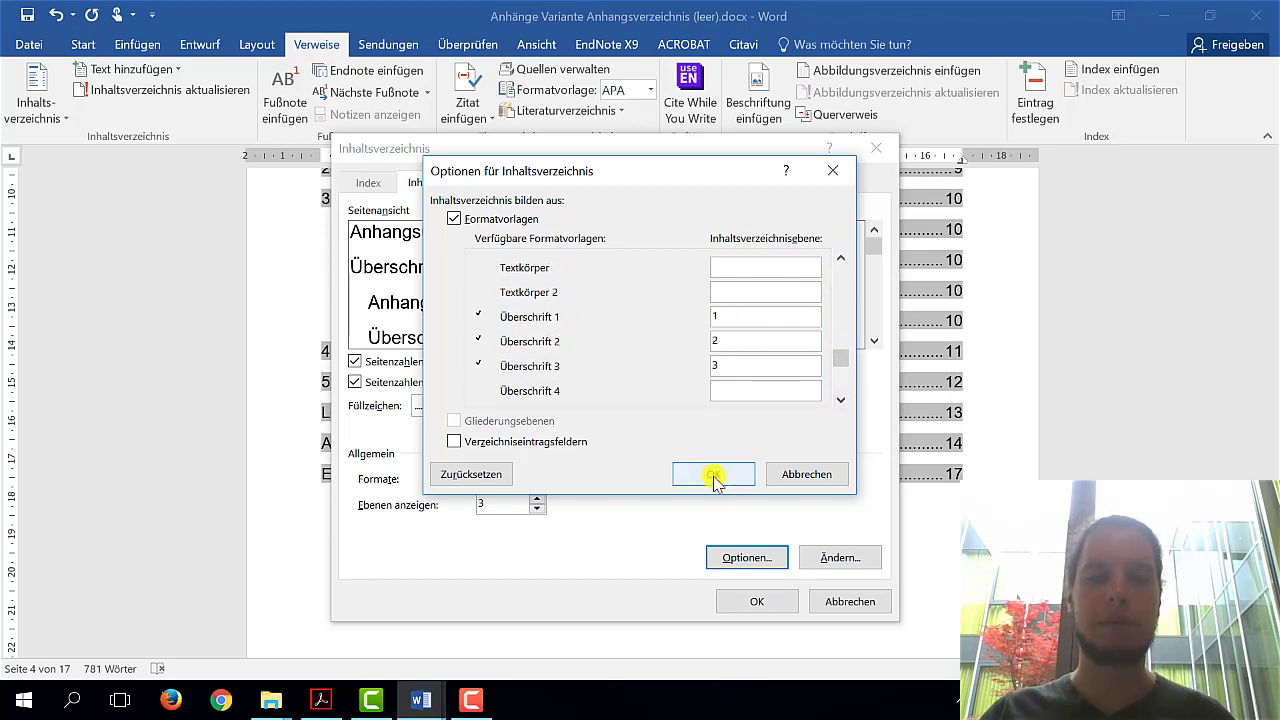
pyautogui.click(726, 478)
pyautogui.click(744, 603)
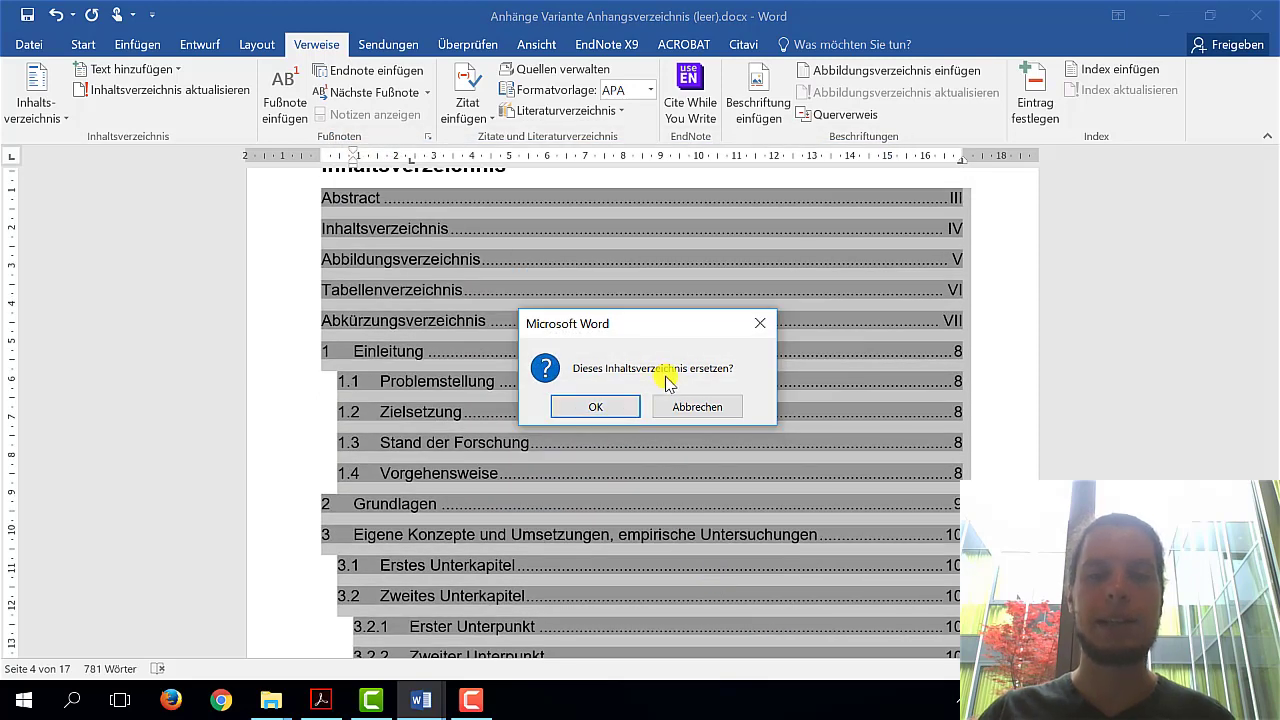
pyautogui.click(590, 407)
pyautogui.scroll(-6, 577, 428)
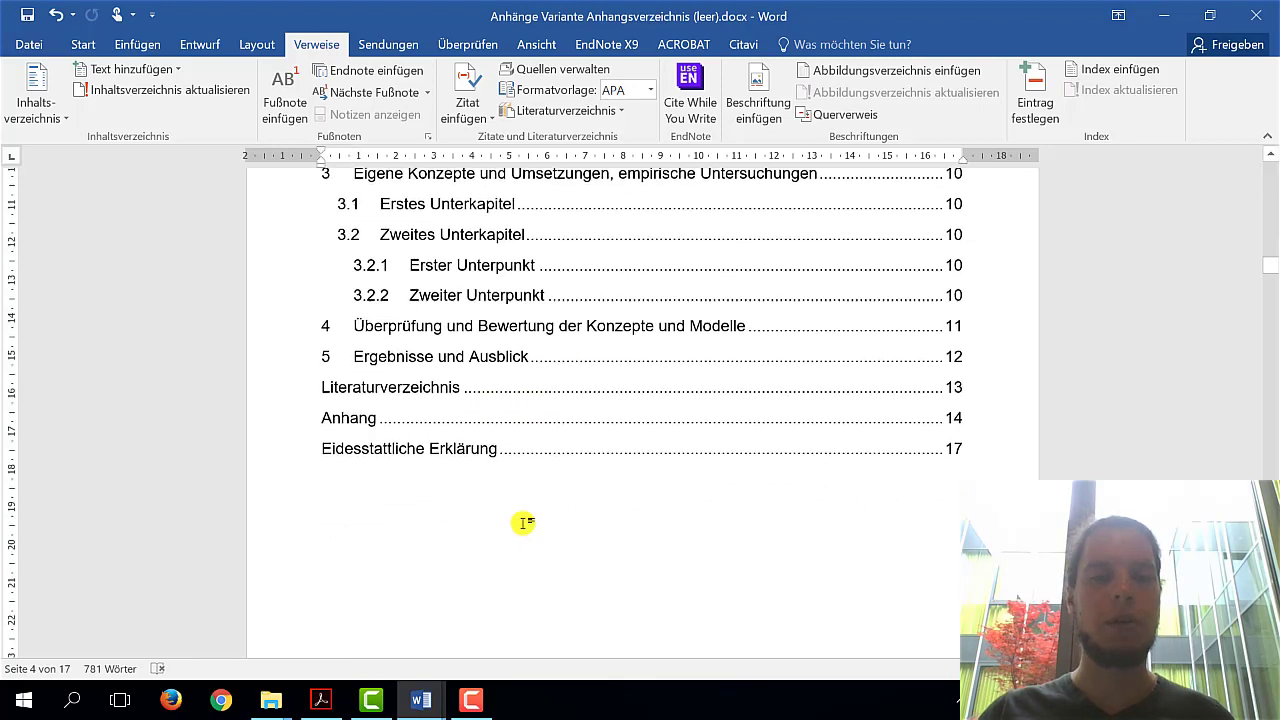
# Follow the Anhang entry in the contents to its page and show the paragraph styles.
pyautogui.moveTo(320, 418); pyautogui.dragTo(351, 417)
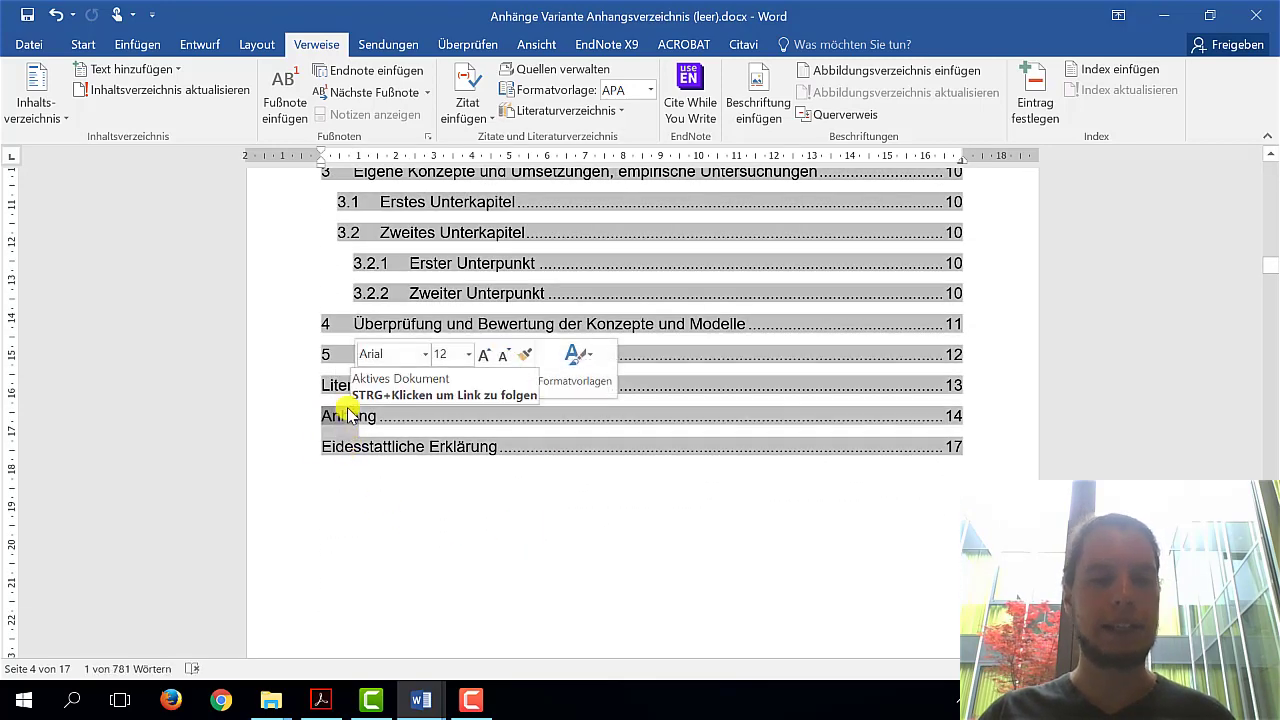
pyautogui.keyDown('ctrl'); pyautogui.click(345, 415); pyautogui.keyUp('ctrl')
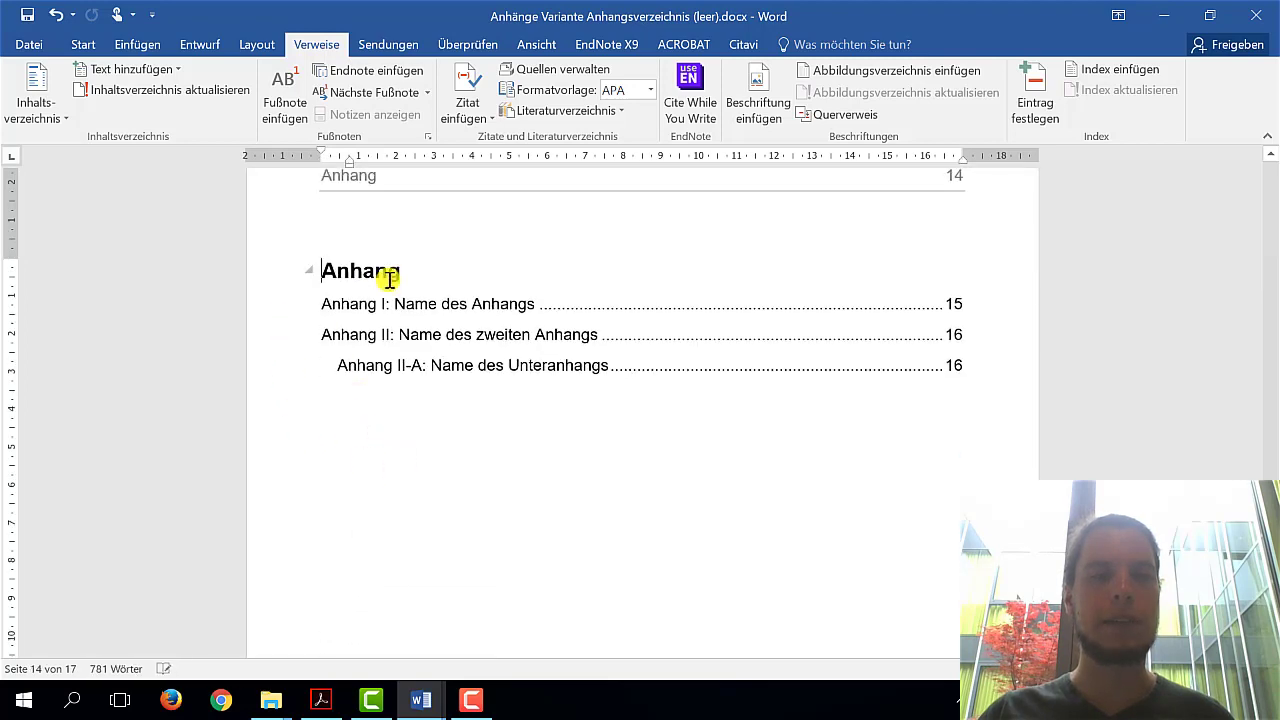
pyautogui.click(83, 44)
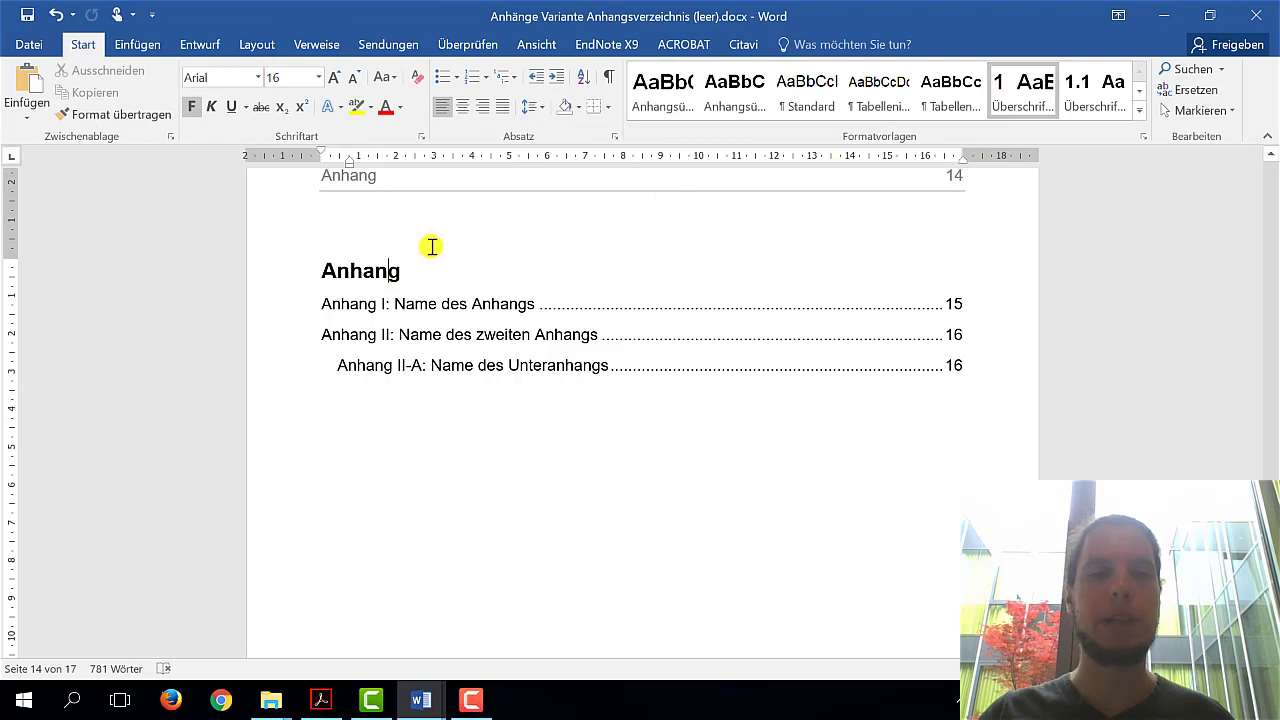
# Confirm the Anhang I heading uses Anhangsüberschrift, then minimize the appendix-directory variant.
pyautogui.scroll(-5, 482, 432)
pyautogui.scroll(-3, 482, 432)
pyautogui.scroll(-3, 482, 432)
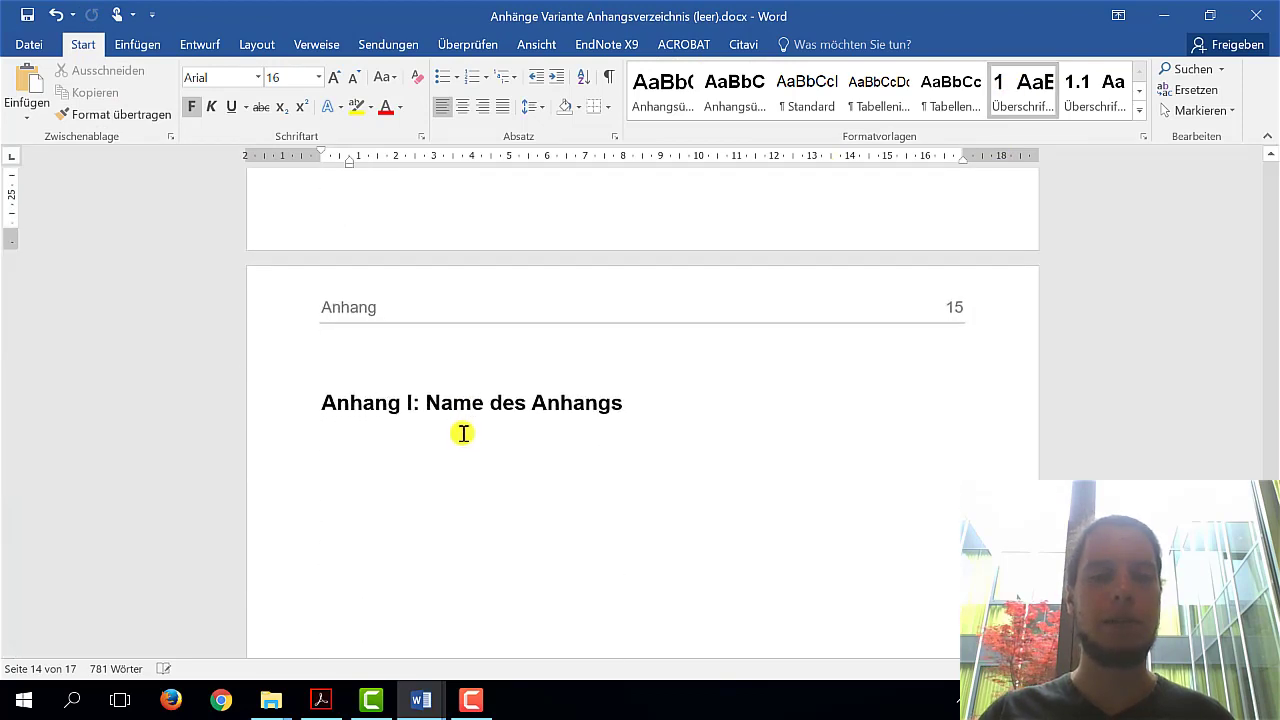
pyautogui.click(453, 399)
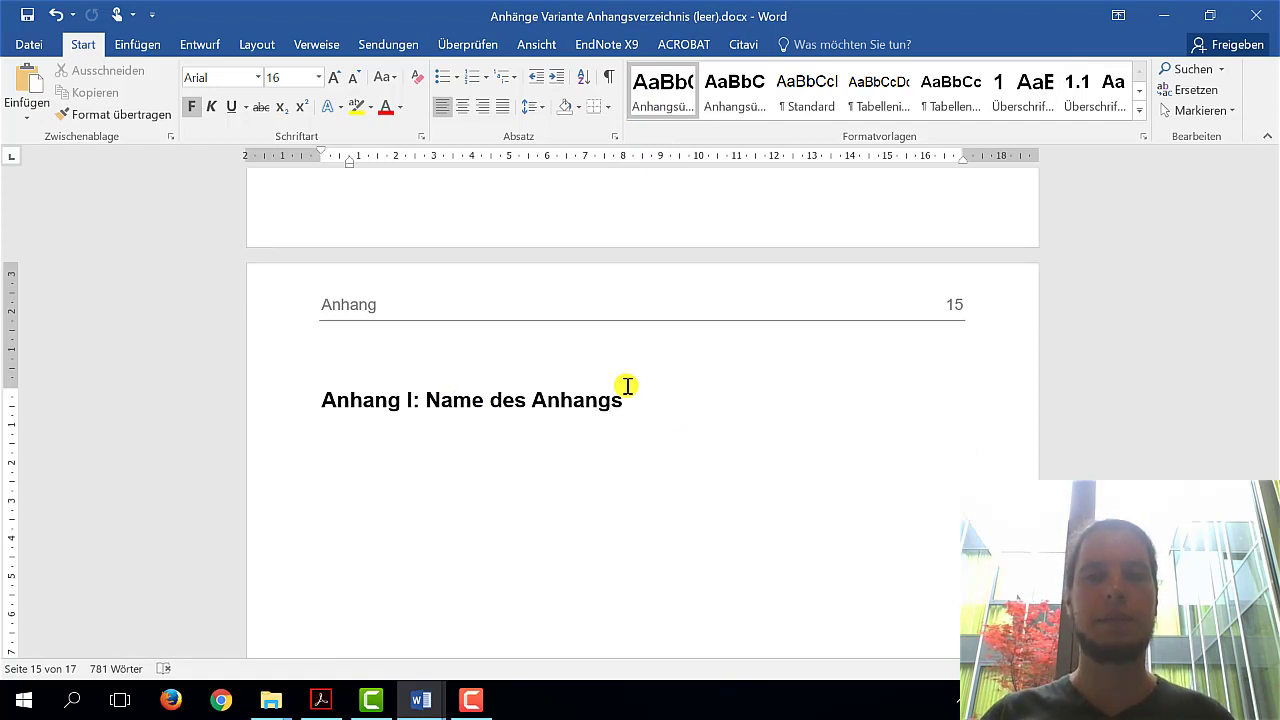
pyautogui.click(1166, 15)
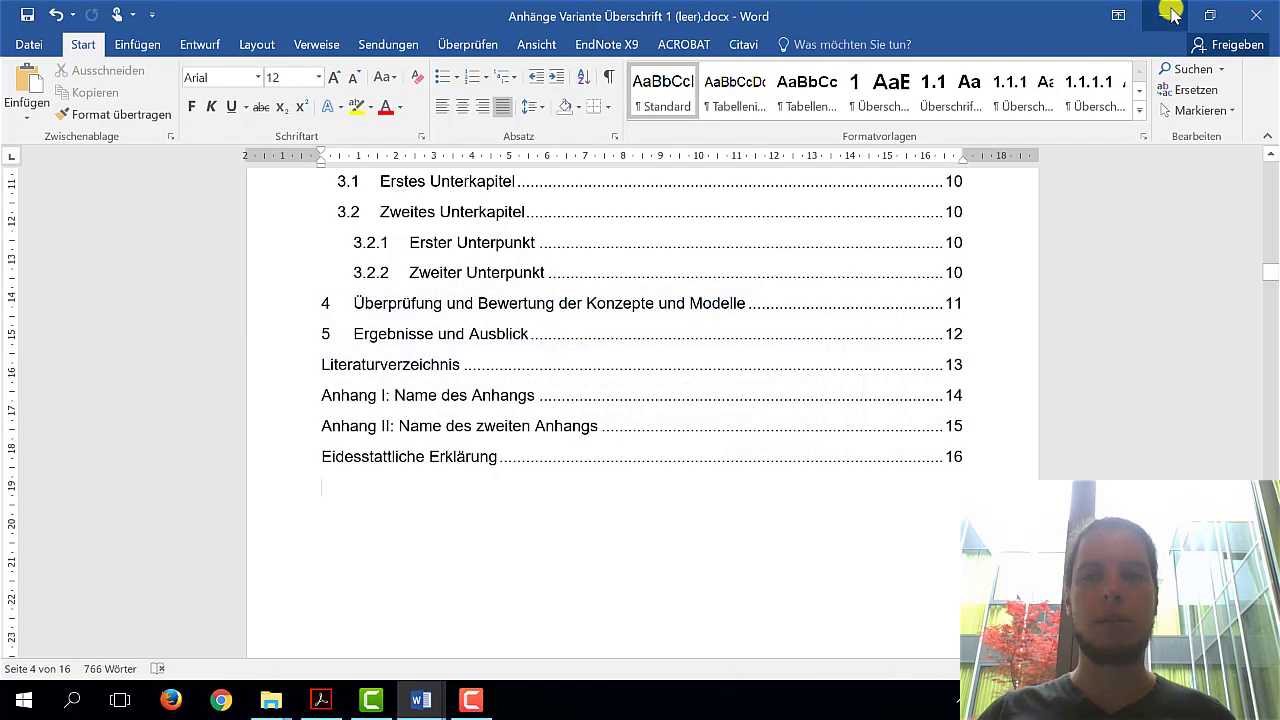
# Minimize the Überschrift 1 variant and open 'Anhänge Variante Digitaler Anhang.docx' from the desktop.
pyautogui.click(1172, 15)
pyautogui.click(527, 490)
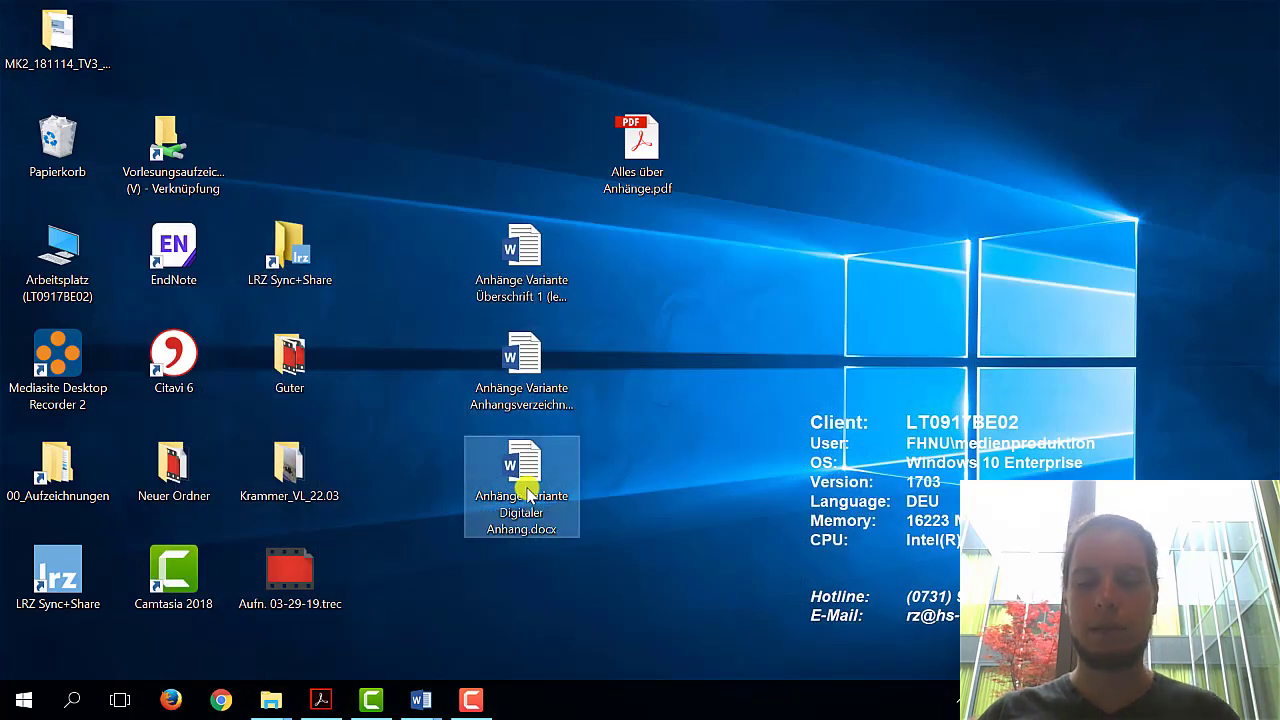
pyautogui.doubleClick(527, 492)
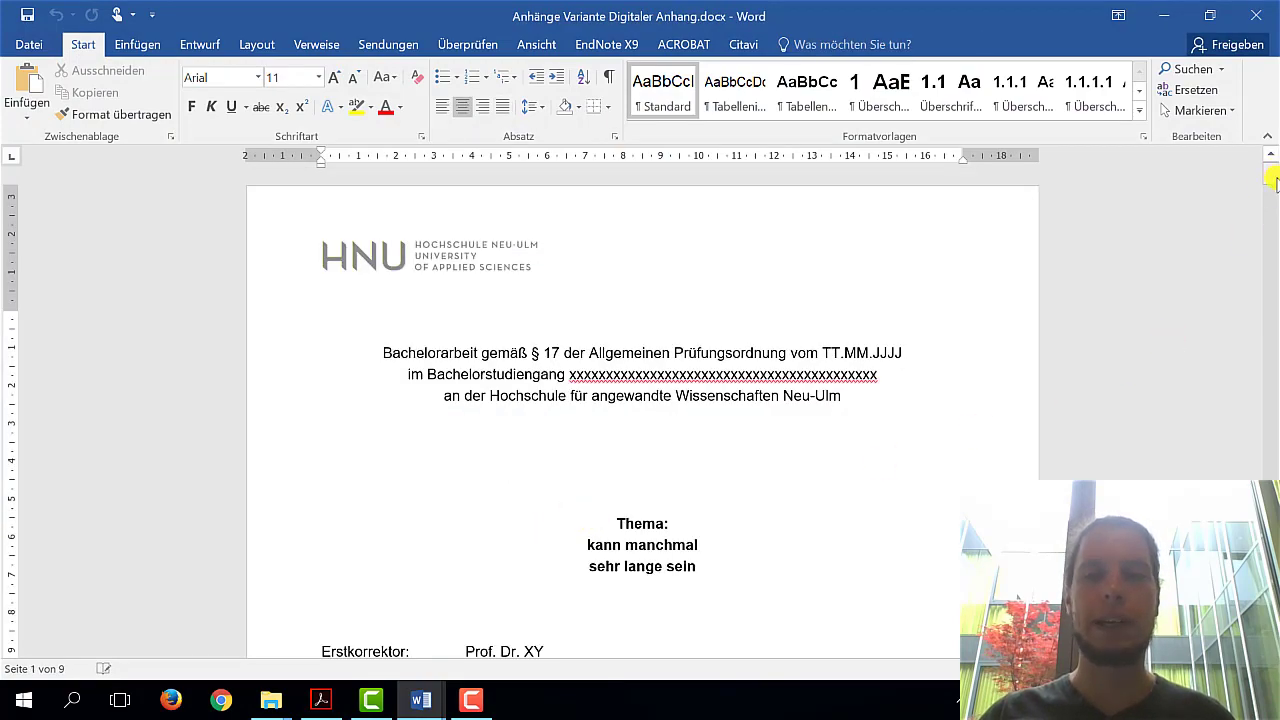
# Jump from the table of contents to the page-14 Anhang listing the CD files.
pyautogui.moveTo(1274, 180); pyautogui.dragTo(1274, 355)
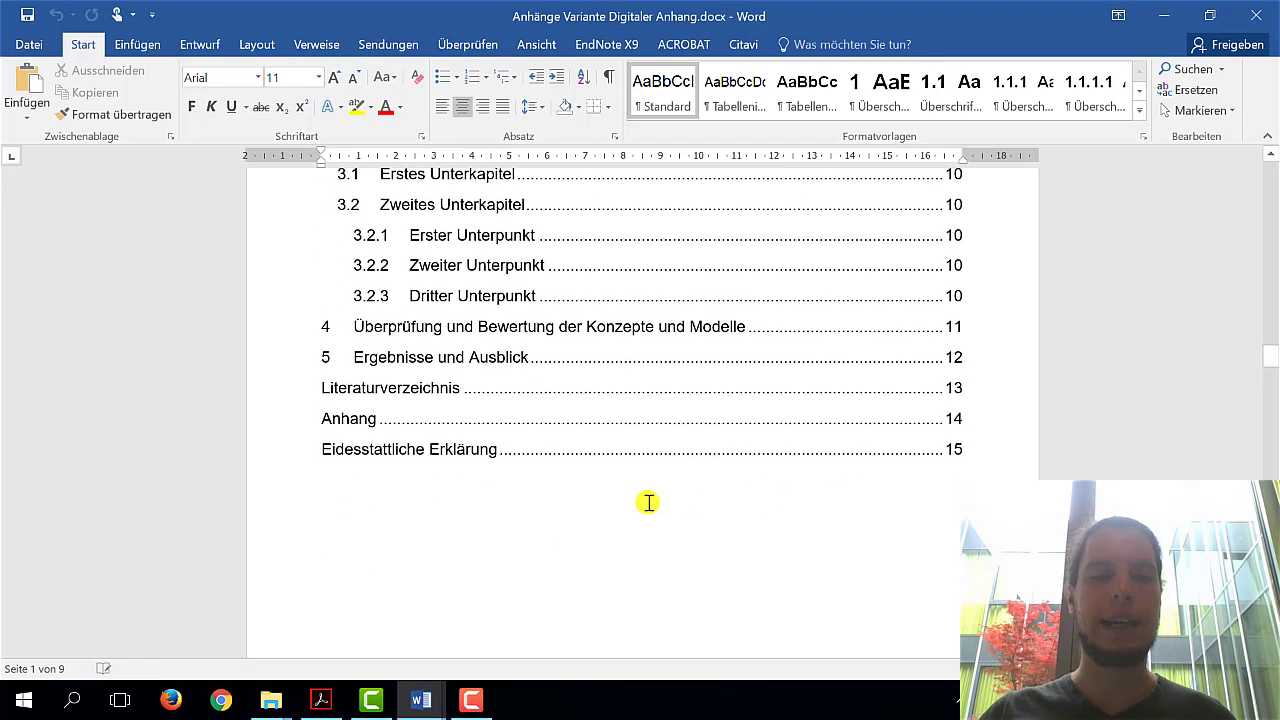
pyautogui.click(343, 418)
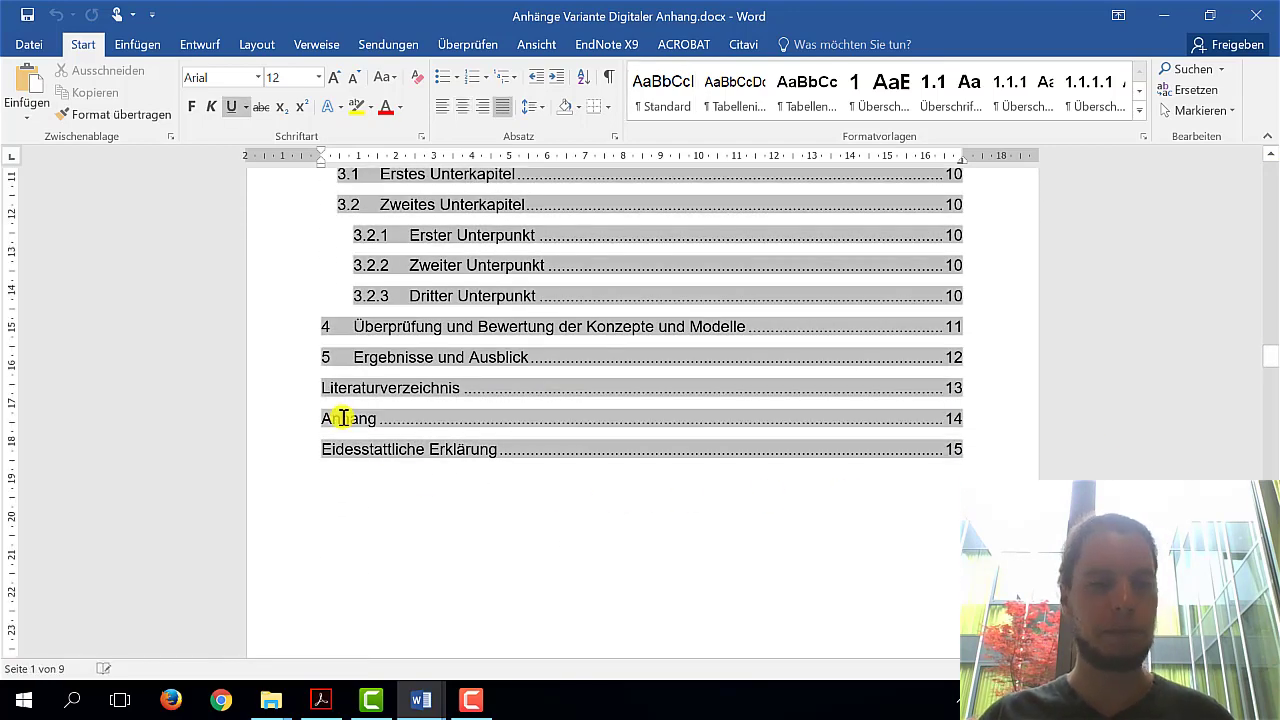
pyautogui.keyDown('ctrl'); pyautogui.click(342, 422); pyautogui.keyUp('ctrl')
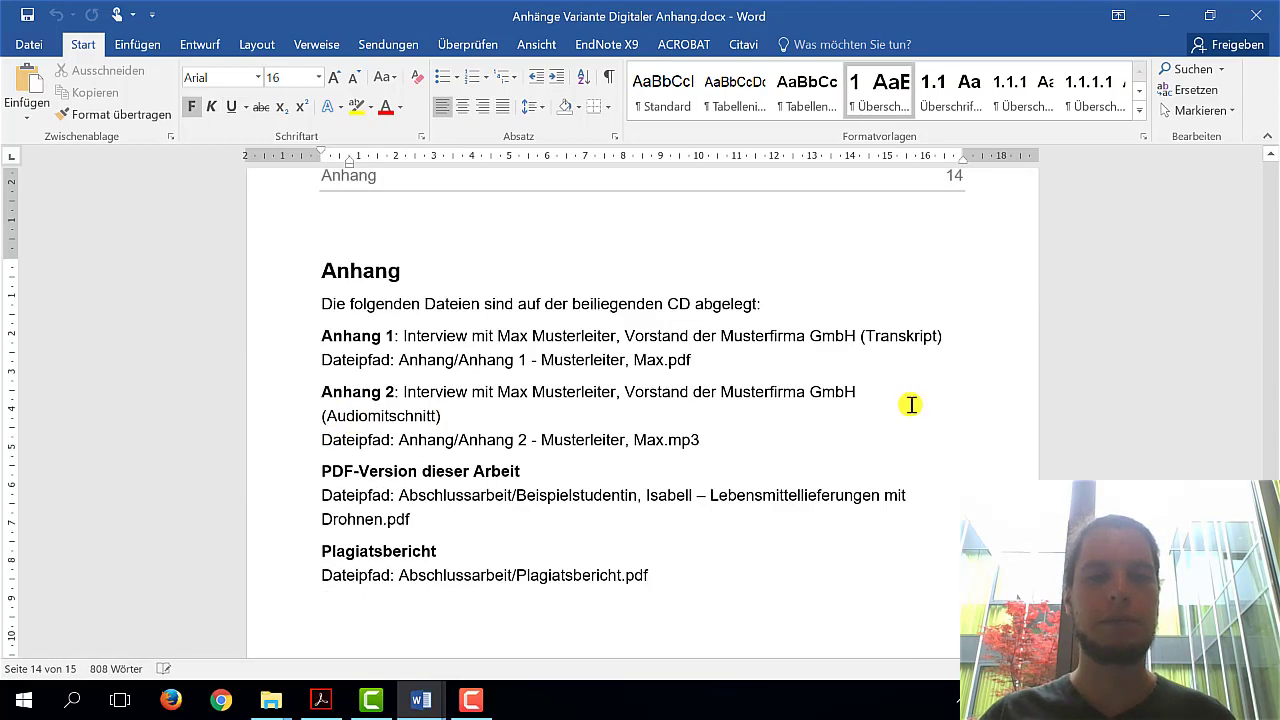
pyautogui.scroll(-1, 900, 430)
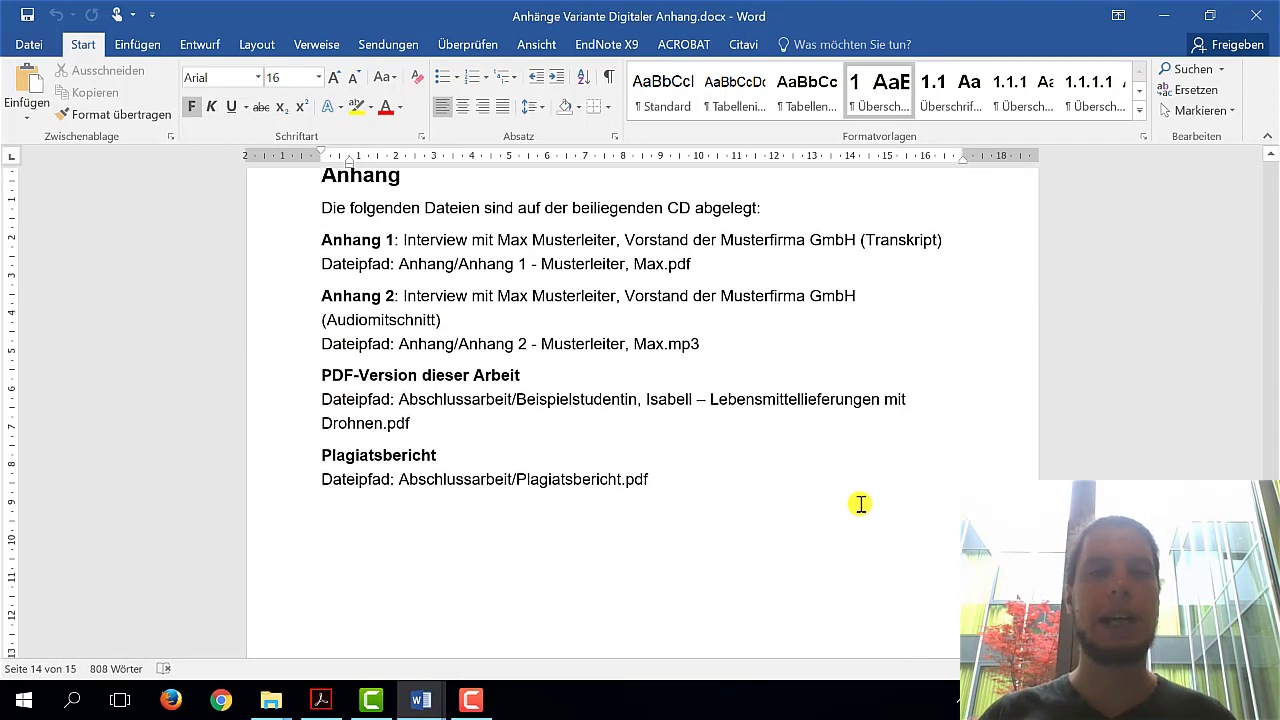
pyautogui.scroll(1, 843, 515)
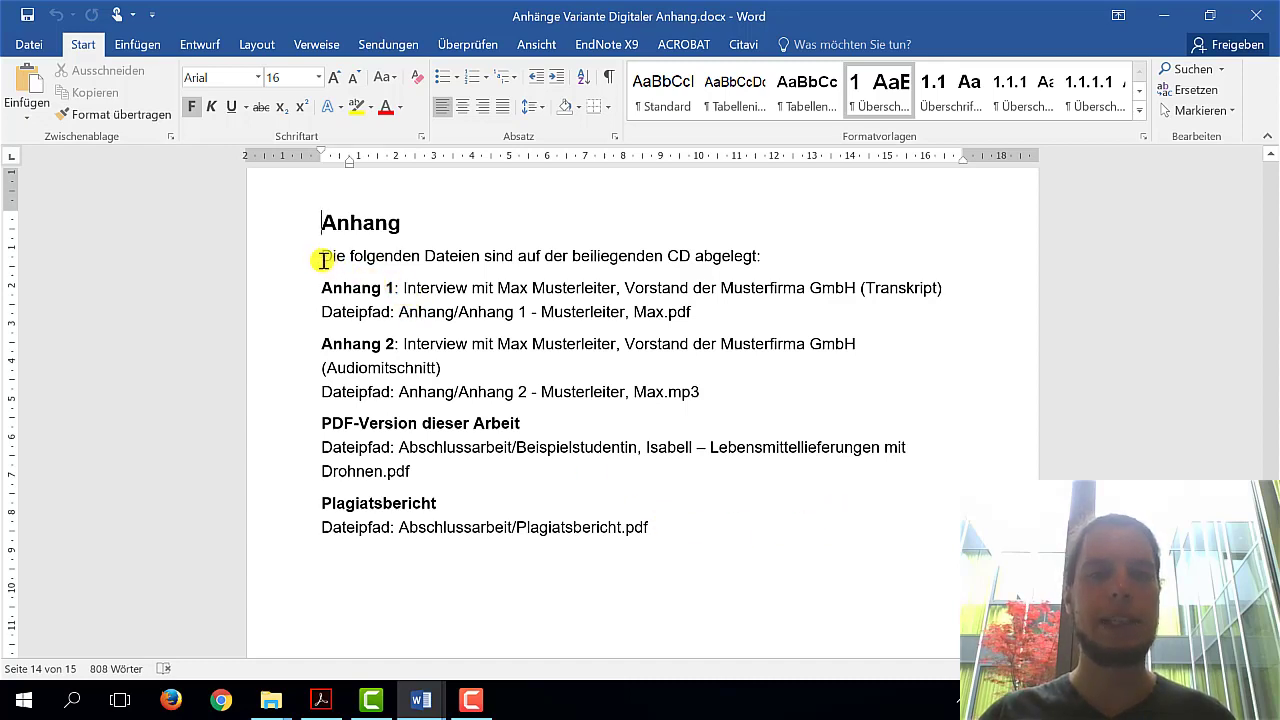
pyautogui.moveTo(322, 258); pyautogui.dragTo(765, 262)
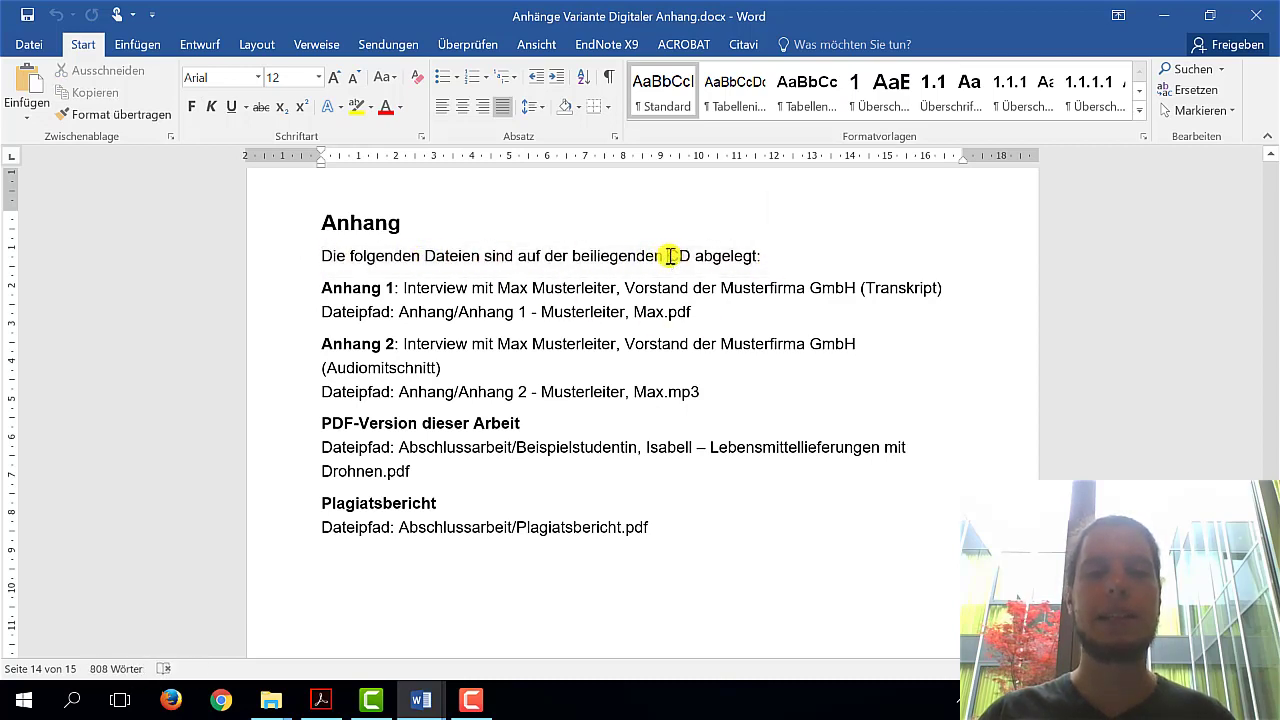
pyautogui.doubleClick(673, 258)
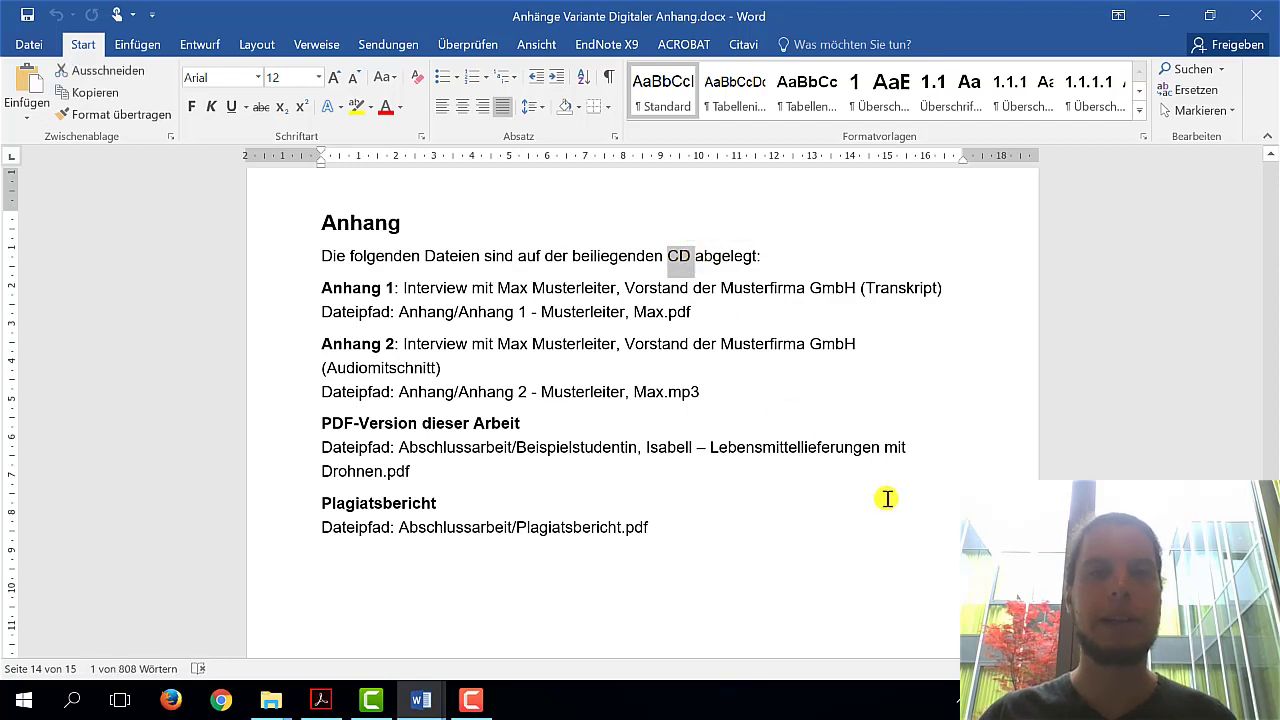
pyautogui.click(590, 530)
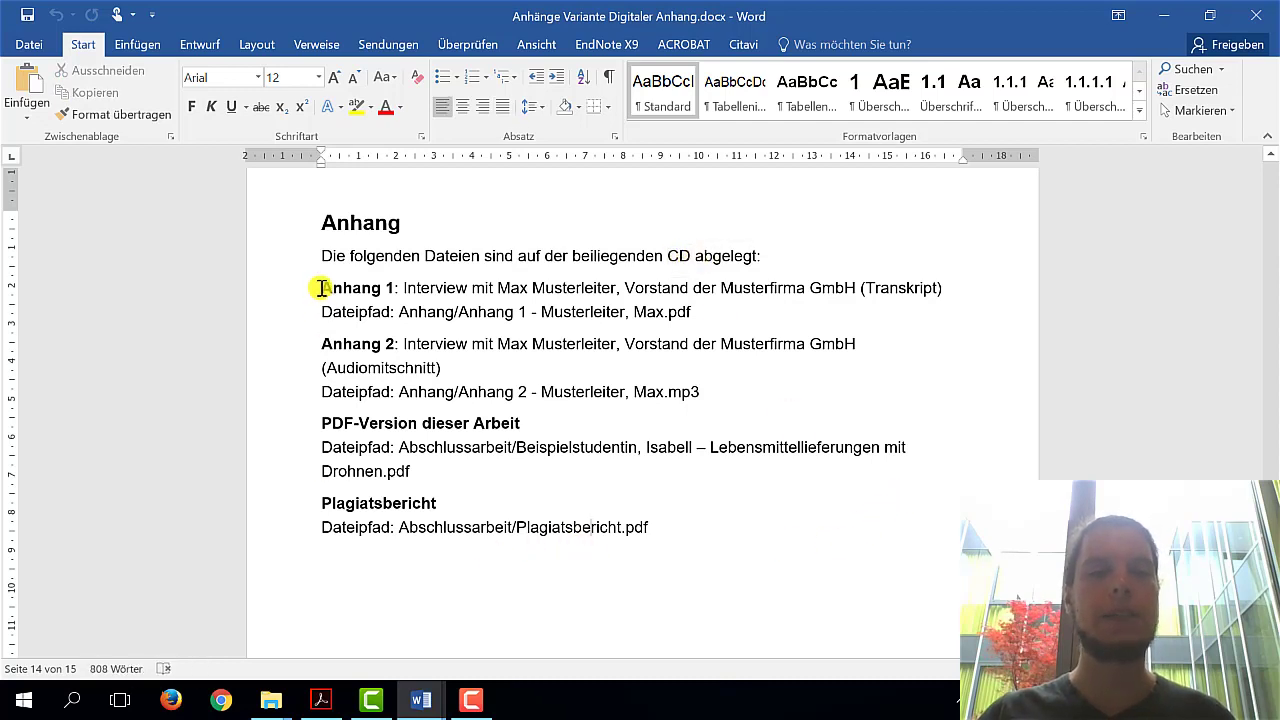
pyautogui.moveTo(320, 287)
pyautogui.mouseDown()
pyautogui.moveTo(584, 517)
pyautogui.moveTo(648, 530)
pyautogui.mouseUp()
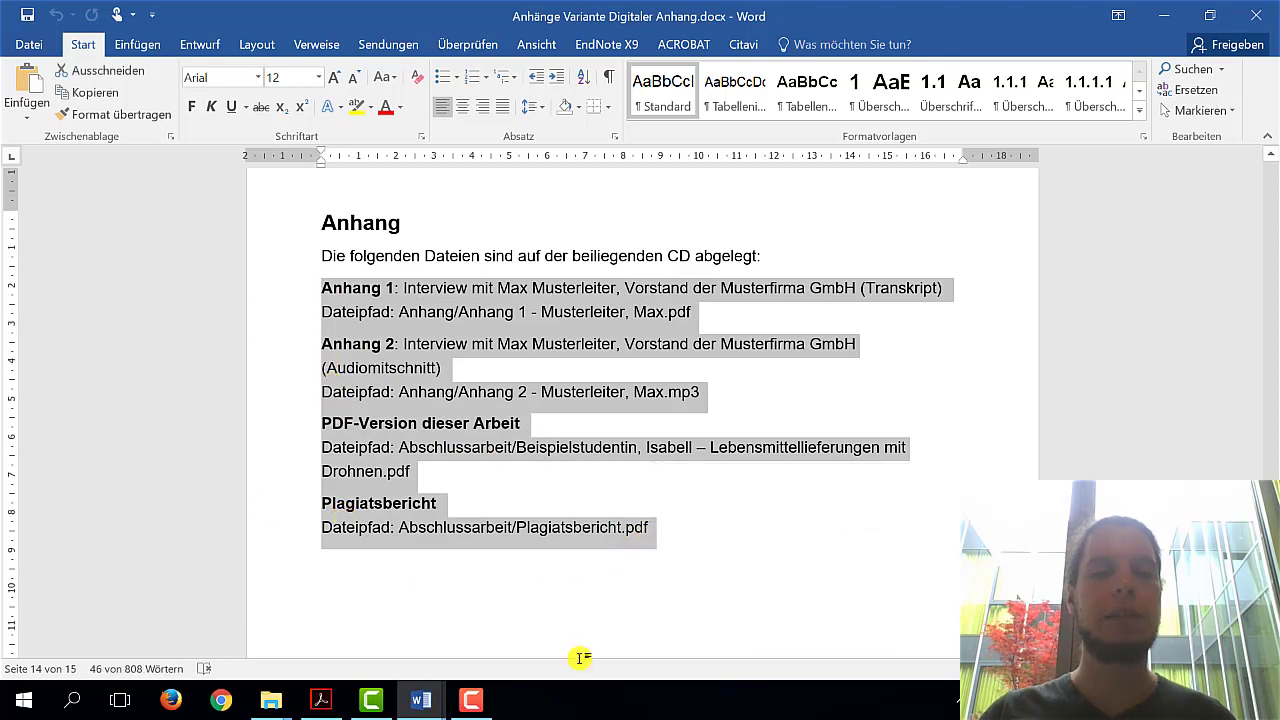
pyautogui.click(833, 598)
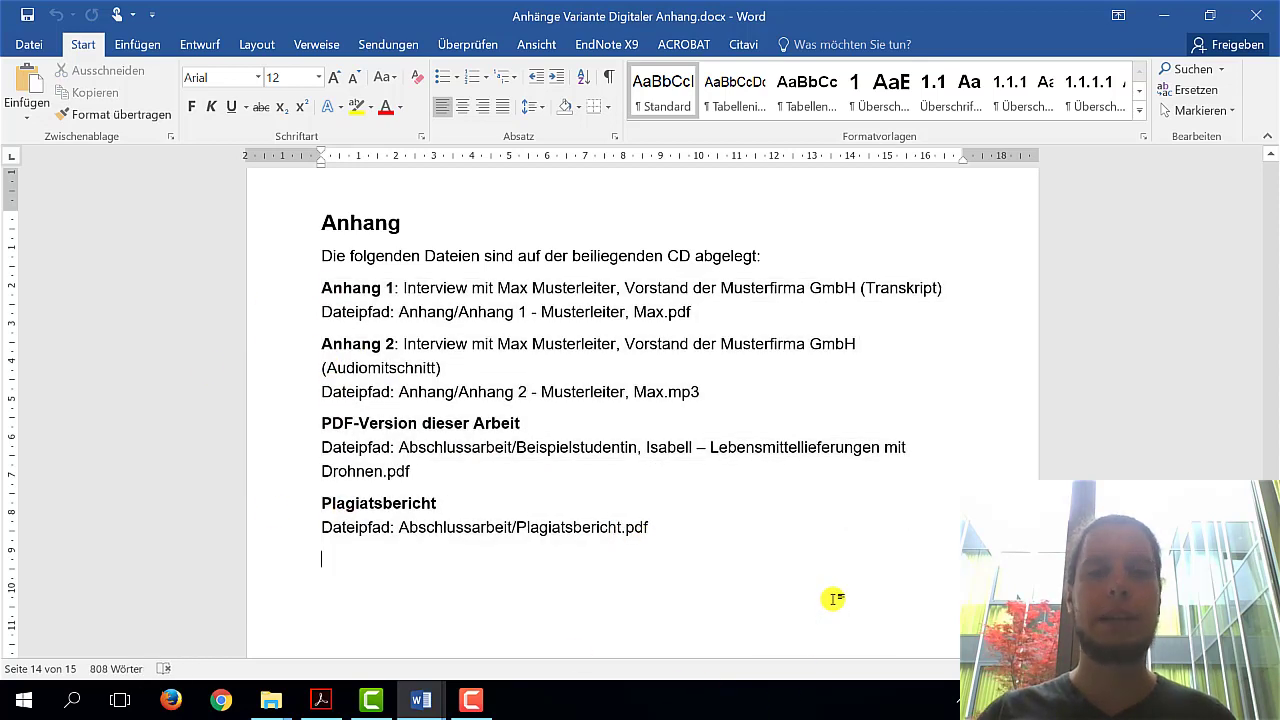
pyautogui.moveTo(321, 288); pyautogui.dragTo(945, 288)
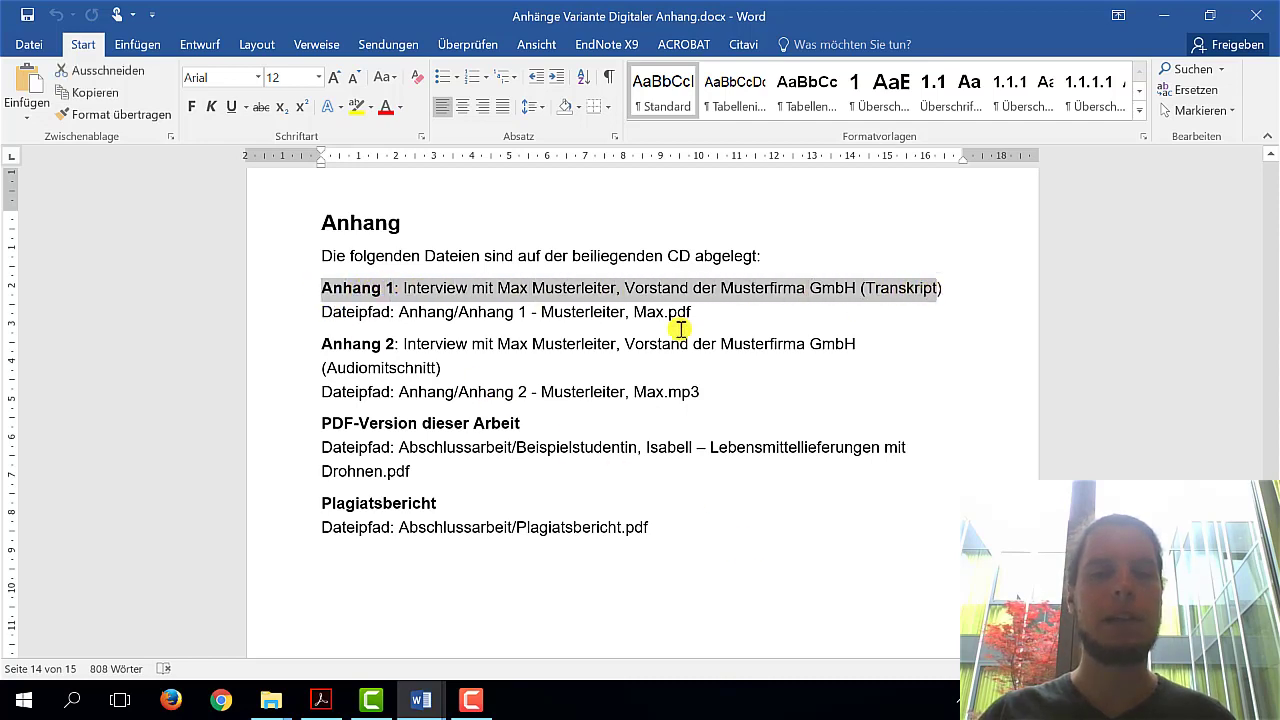
pyautogui.click(418, 320)
pyautogui.moveTo(405, 312); pyautogui.dragTo(692, 316)
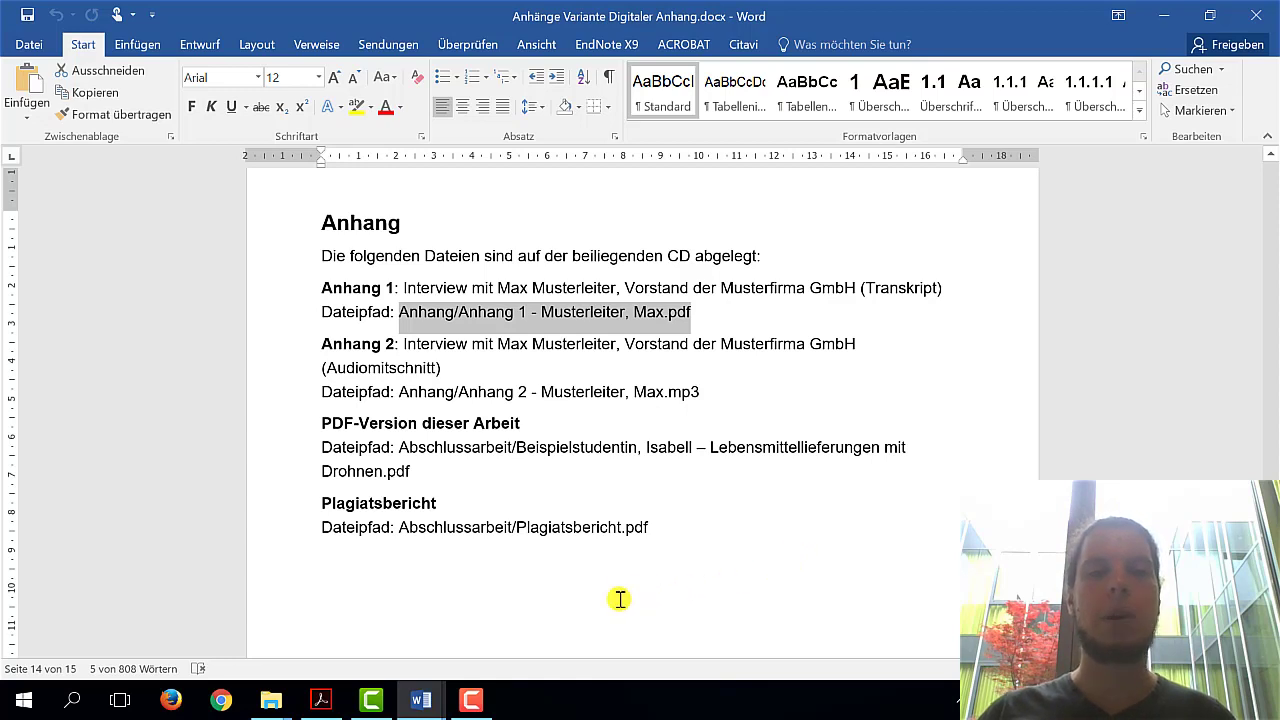
pyautogui.click(437, 316)
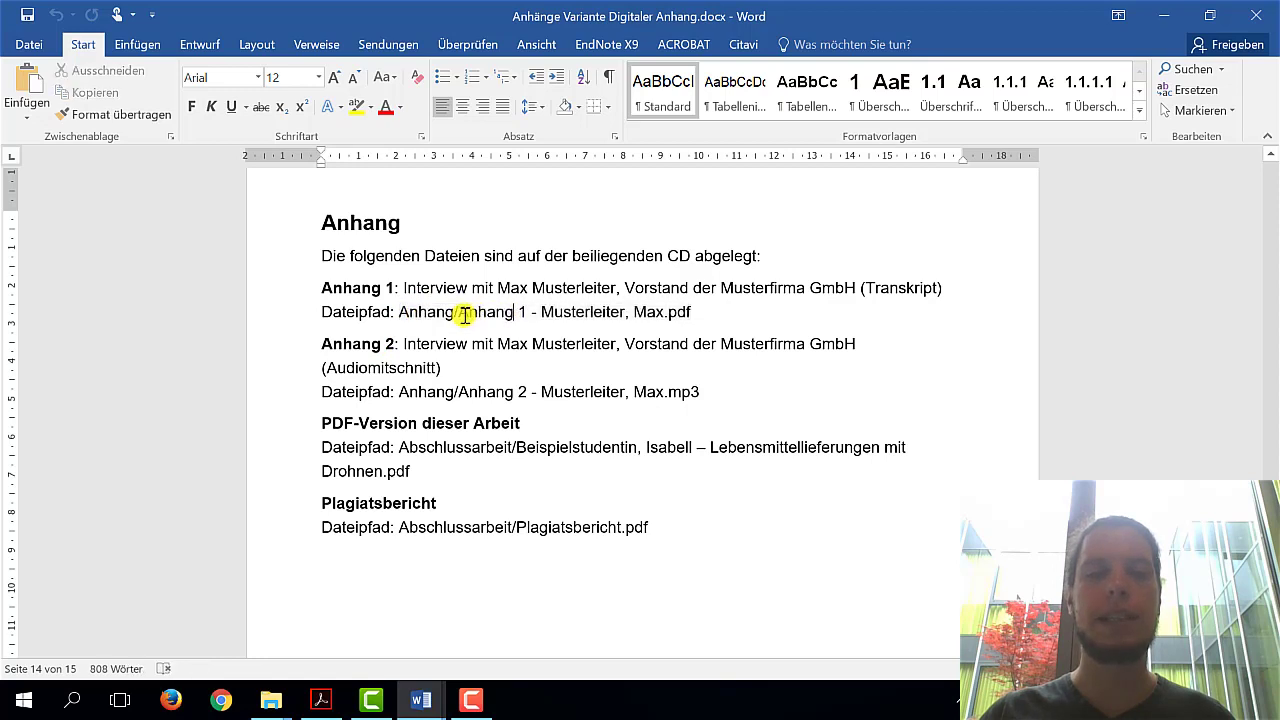
pyautogui.moveTo(508, 316); pyautogui.dragTo(699, 316)
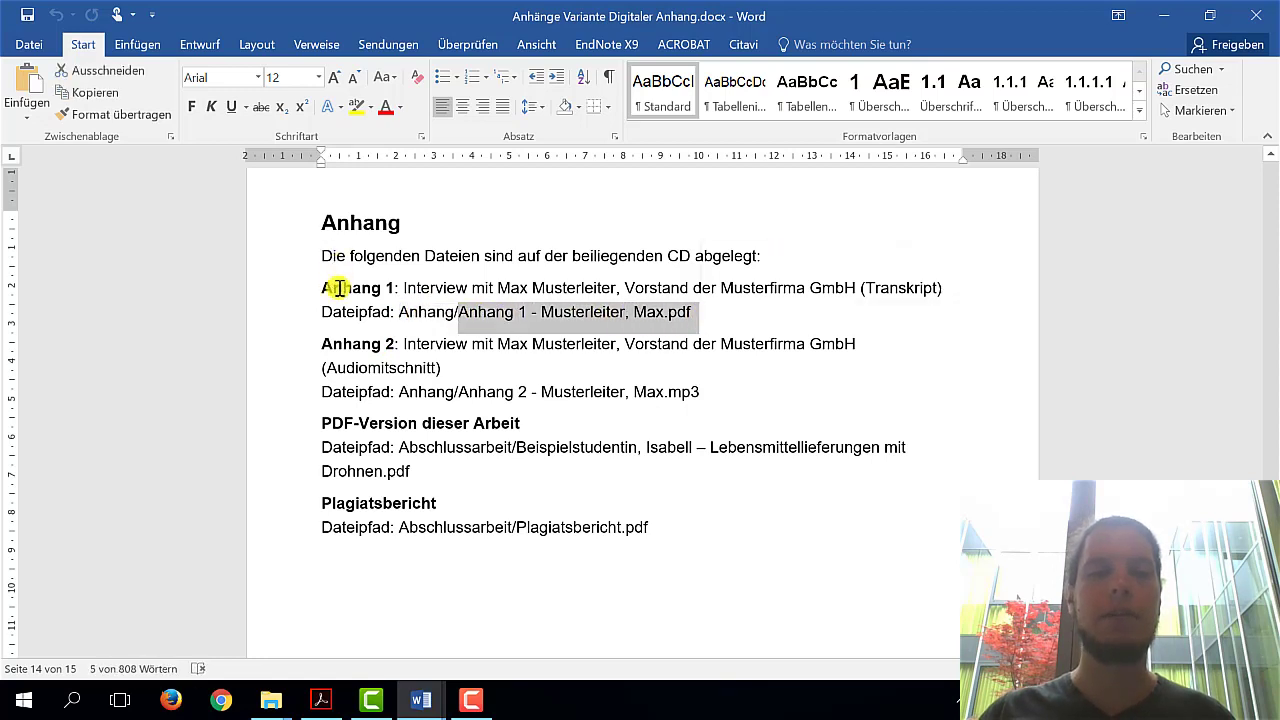
pyautogui.moveTo(320, 288); pyautogui.dragTo(540, 288)
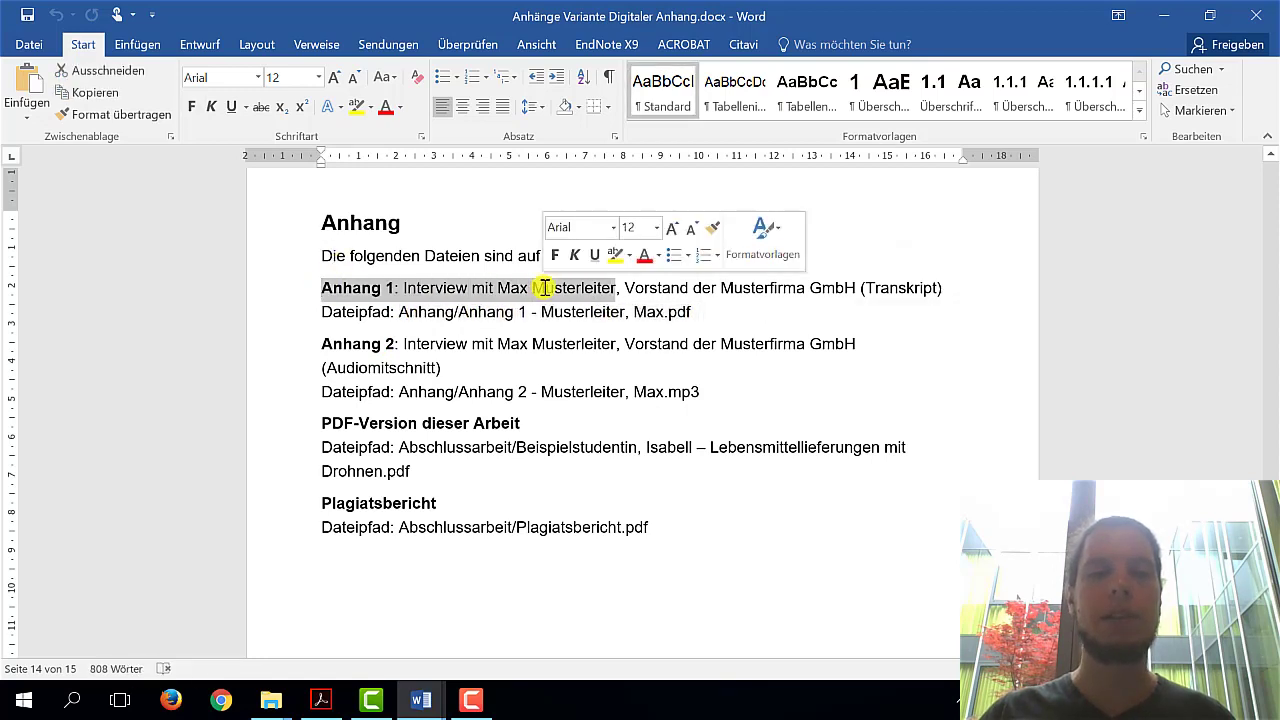
pyautogui.click(497, 312)
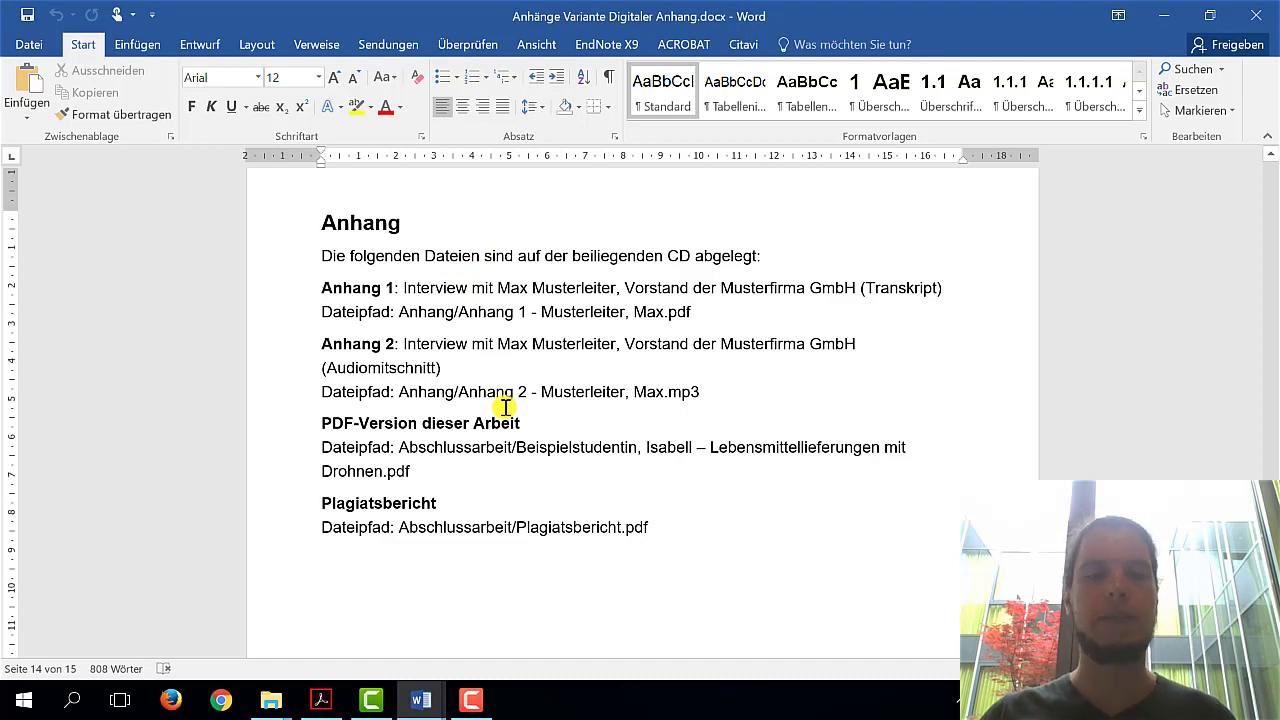
pyautogui.click(703, 568)
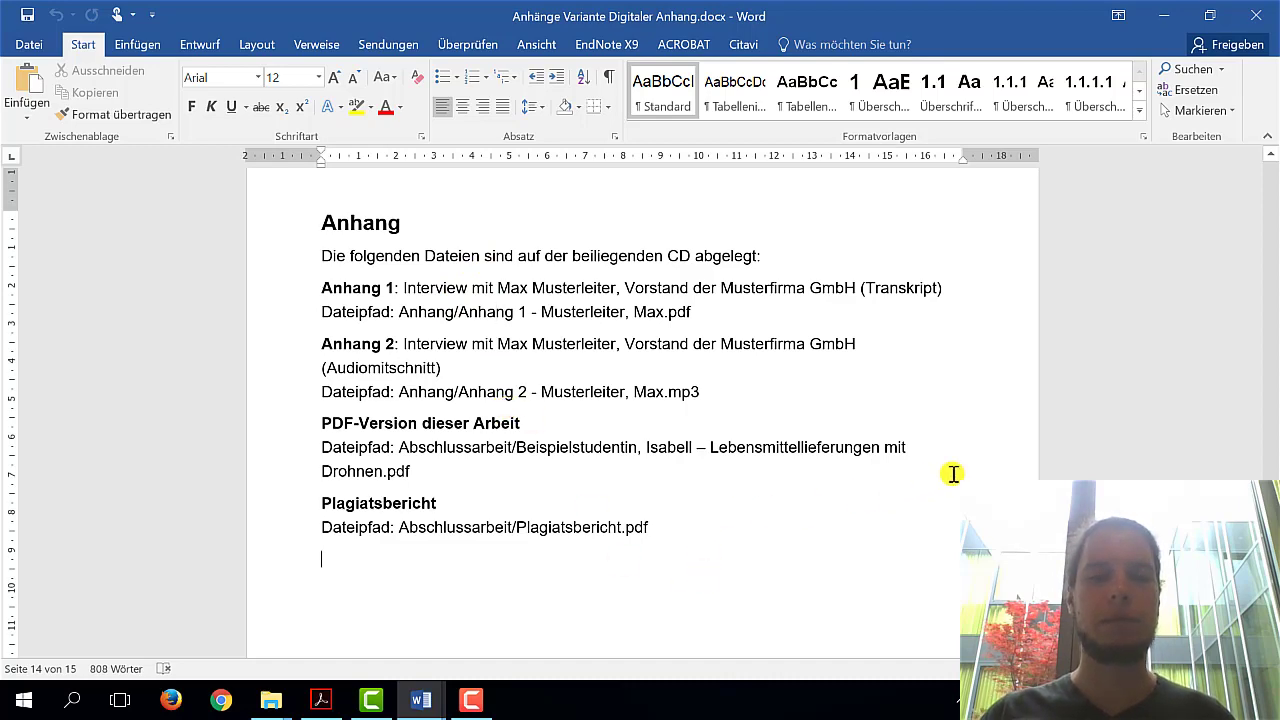
pyautogui.scroll(-1, 953, 474)
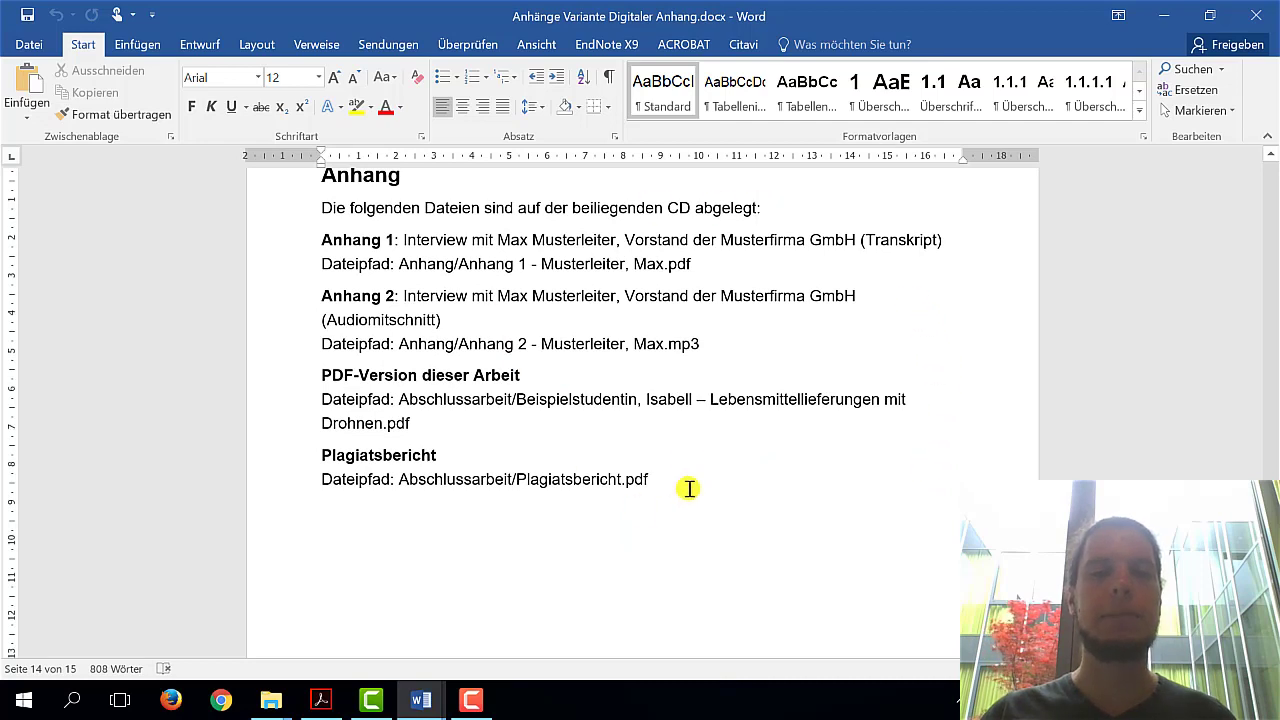